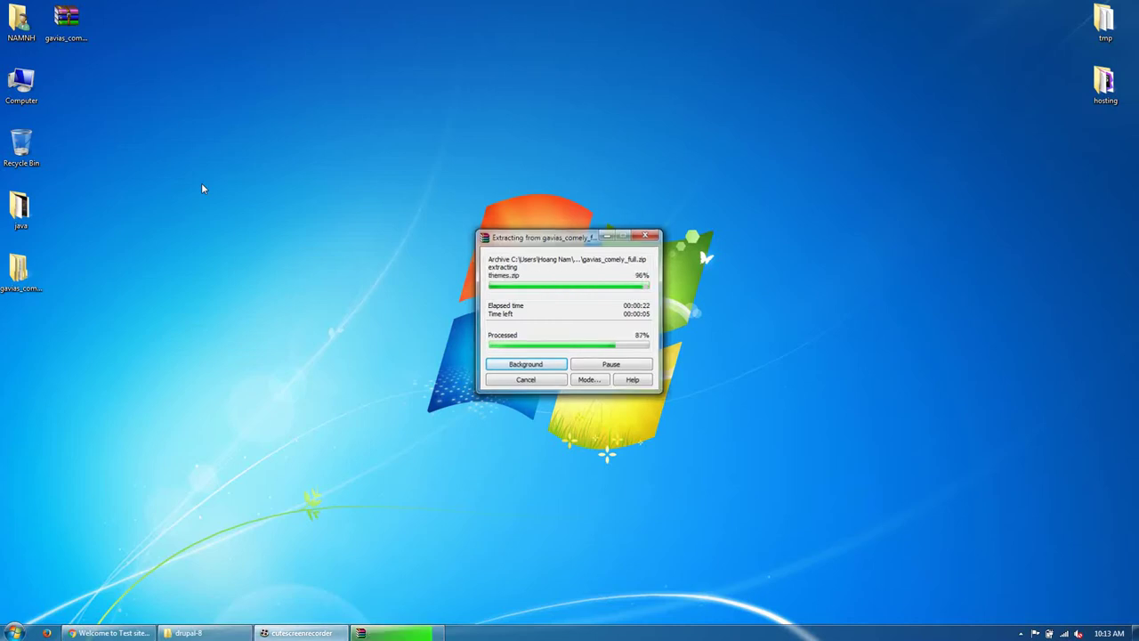
Step: Open the extracted gavias_comely_full folder on the desktop
{"action": "left_click", "coordinate": [84, 51]}
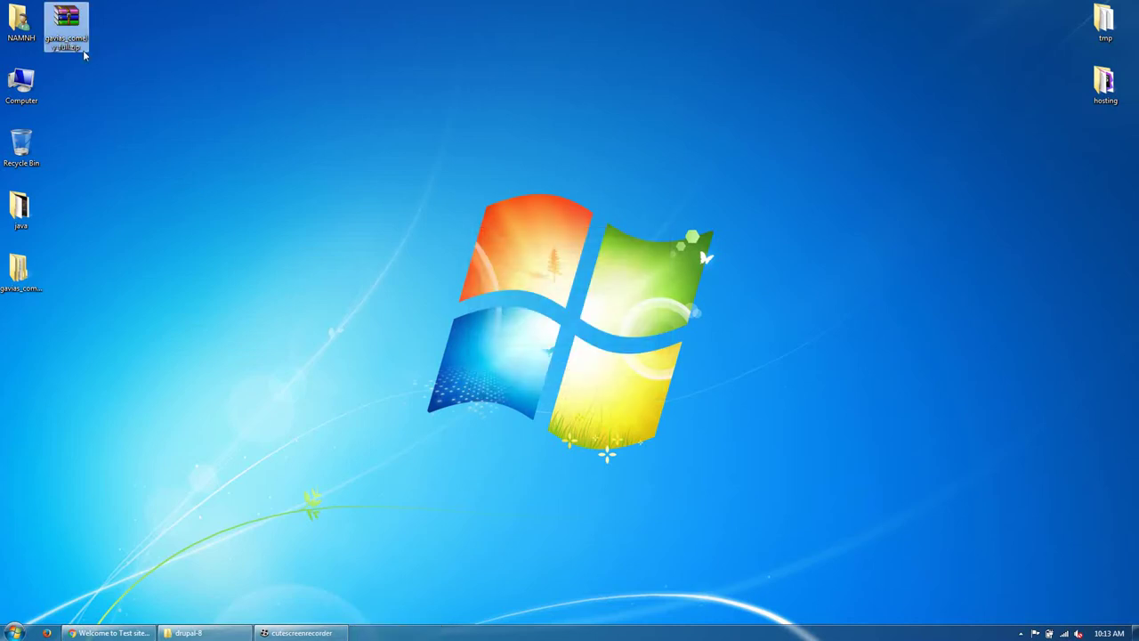
{"action": "left_click", "coordinate": [20, 268]}
{"action": "double_click", "coordinate": [19, 268]}
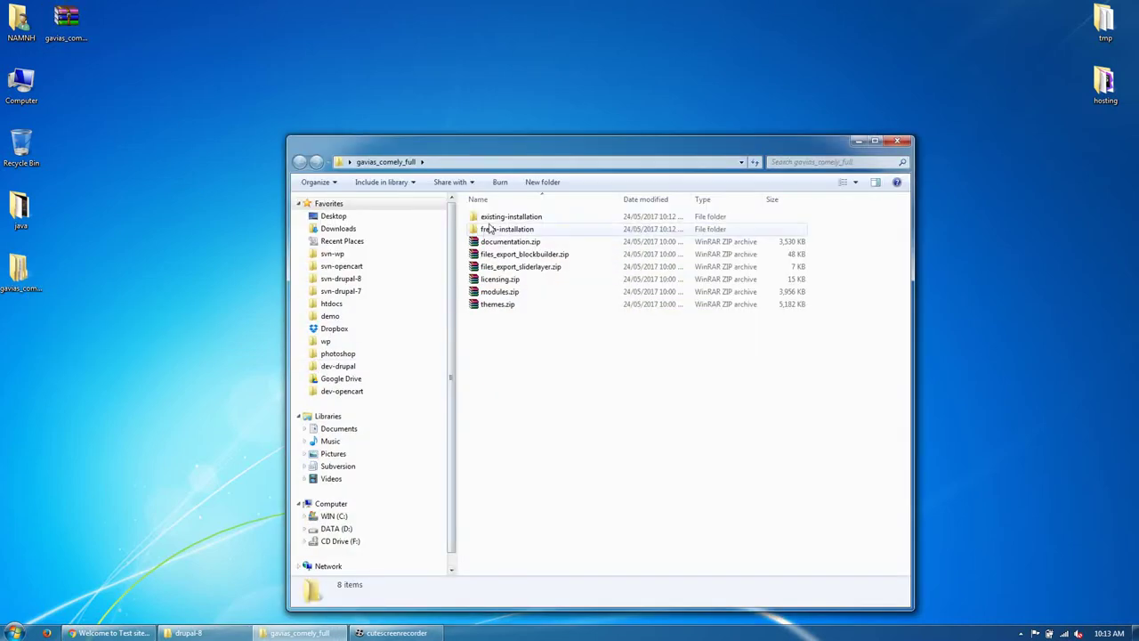
Step: Look through the installation folders and ZIP archives inside the gavias_comely_full package
{"action": "key", "text": "Down"}
{"action": "key", "text": "Down"}
{"action": "key", "text": "Down"}
{"action": "key", "text": "Down"}
{"action": "key", "text": "Down"}
{"action": "key", "text": "Down"}
{"action": "key", "text": "Down"}
{"action": "key", "text": "Down"}
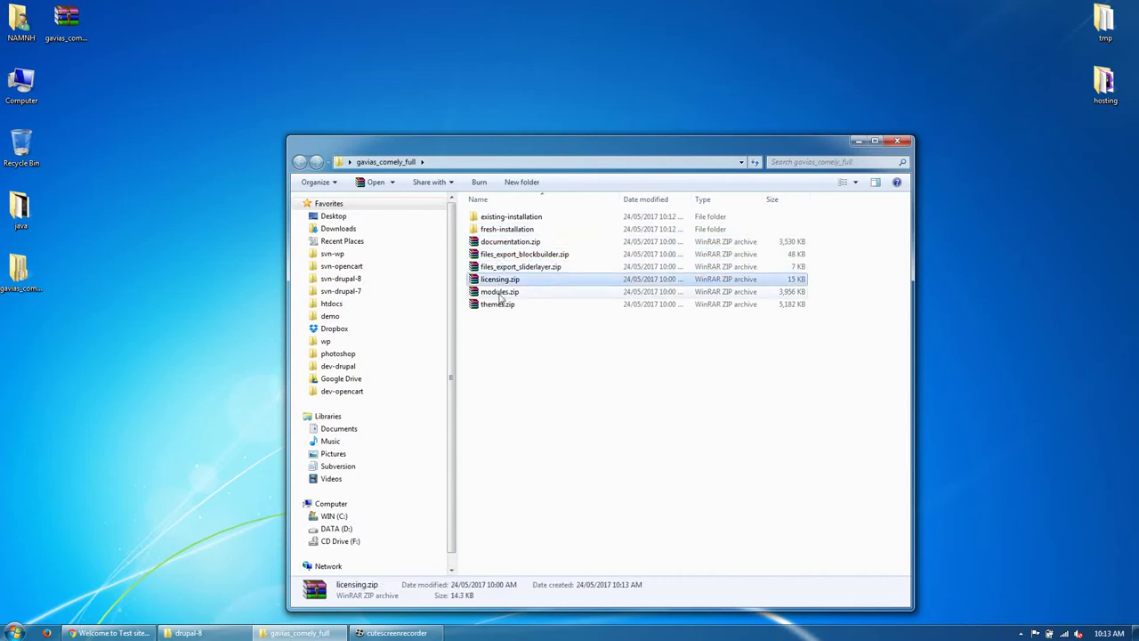
{"action": "left_click", "coordinate": [509, 330]}
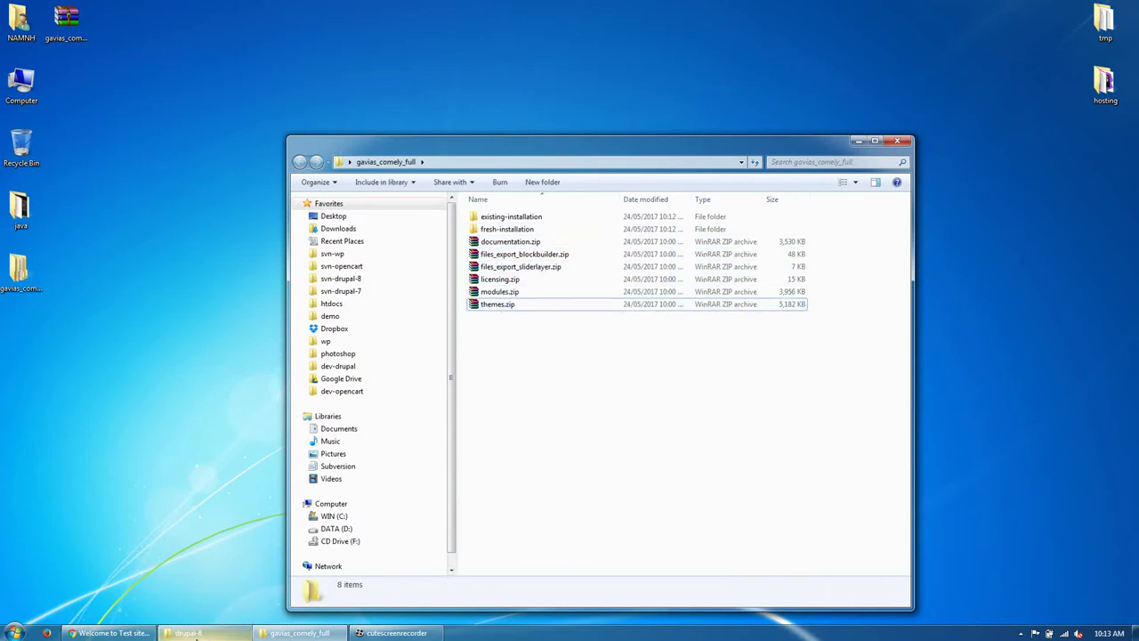
Step: Switch to the browser to view the local Drupal 8 test site's home page, then put it away
{"action": "left_click", "coordinate": [111, 632]}
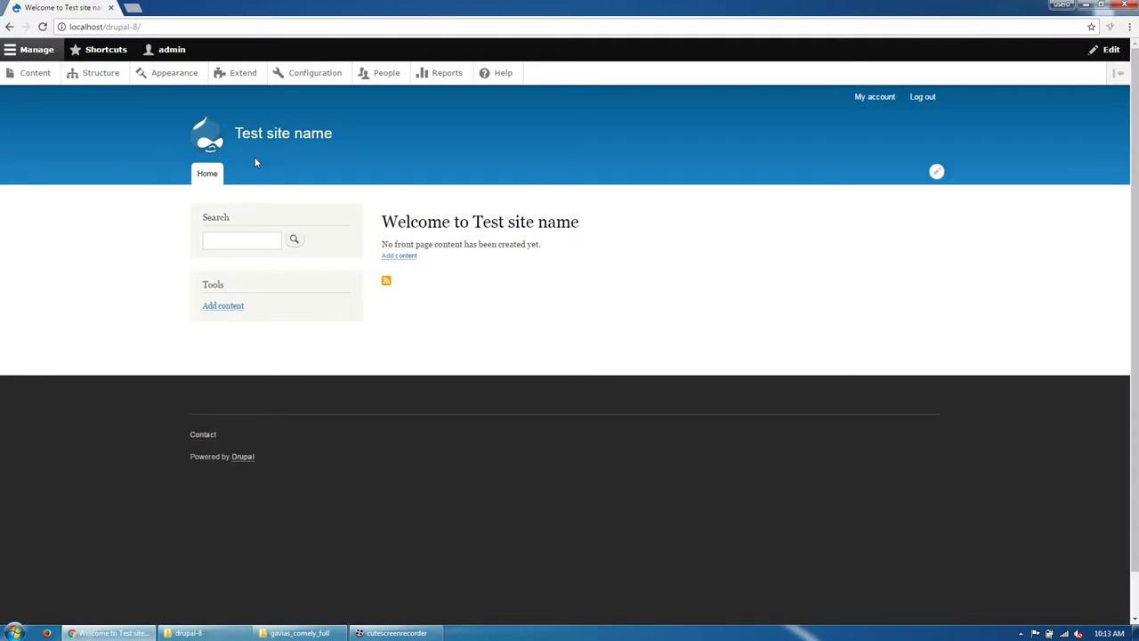
{"action": "left_click", "coordinate": [272, 138]}
{"action": "left_click", "coordinate": [110, 632]}
Step: Bring up the drupal-8 site folder and arrange it side by side with the gavias_comely_full folder
{"action": "left_click", "coordinate": [210, 632]}
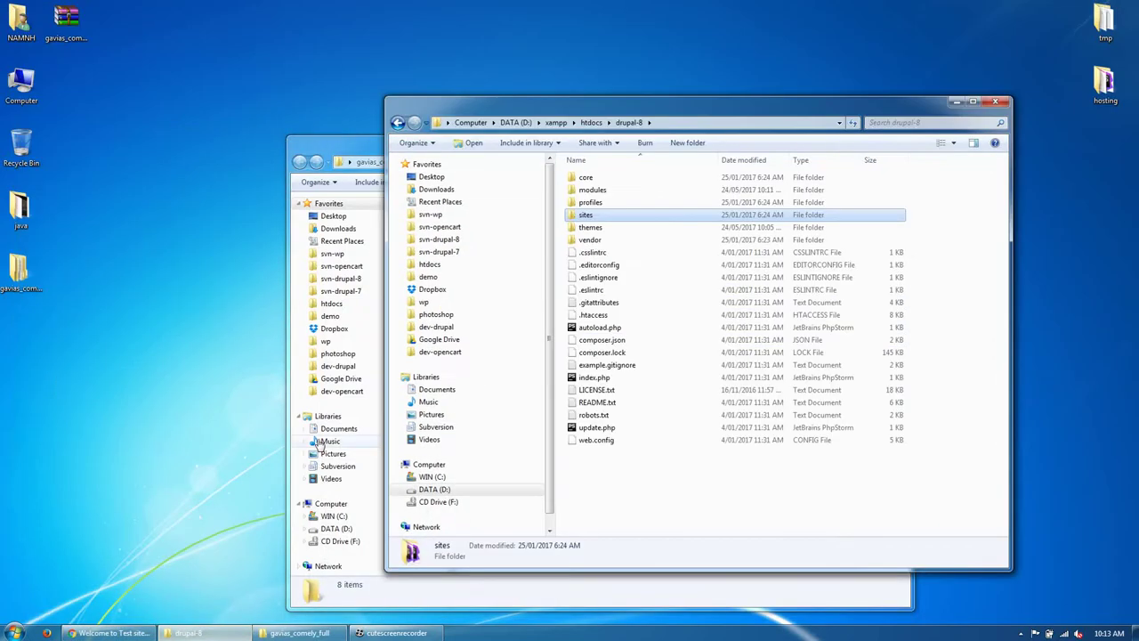
{"action": "left_click_drag", "start_coordinate": [628, 116], "coordinate": [809, 115]}
{"action": "left_click_drag", "start_coordinate": [498, 147], "coordinate": [240, 133]}
Step: Copy all module folders from existing-installation/modules into the drupal-8 site's modules folder
{"action": "double_click", "coordinate": [236, 202]}
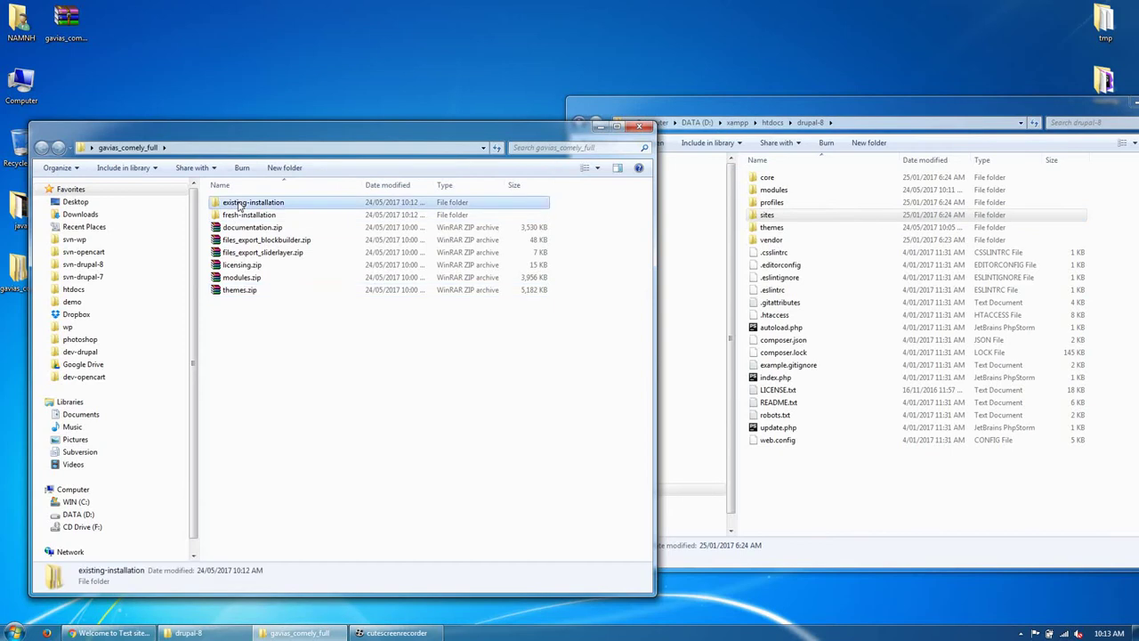
{"action": "left_click", "coordinate": [597, 168]}
{"action": "left_click", "coordinate": [636, 249]}
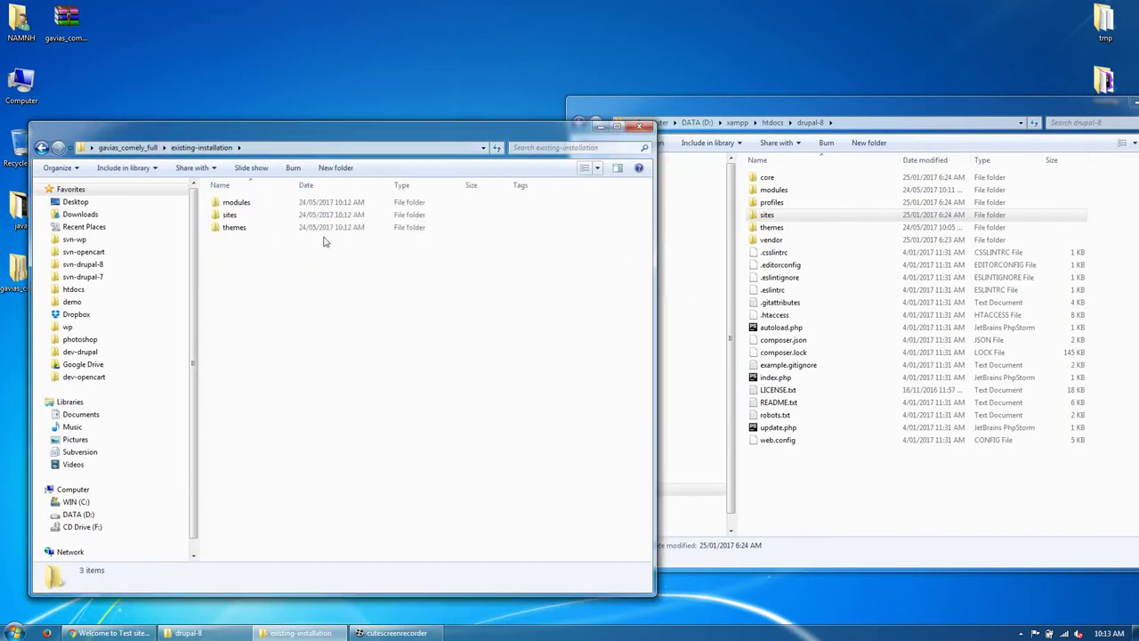
{"action": "double_click", "coordinate": [272, 204]}
{"action": "left_click", "coordinate": [241, 277]}
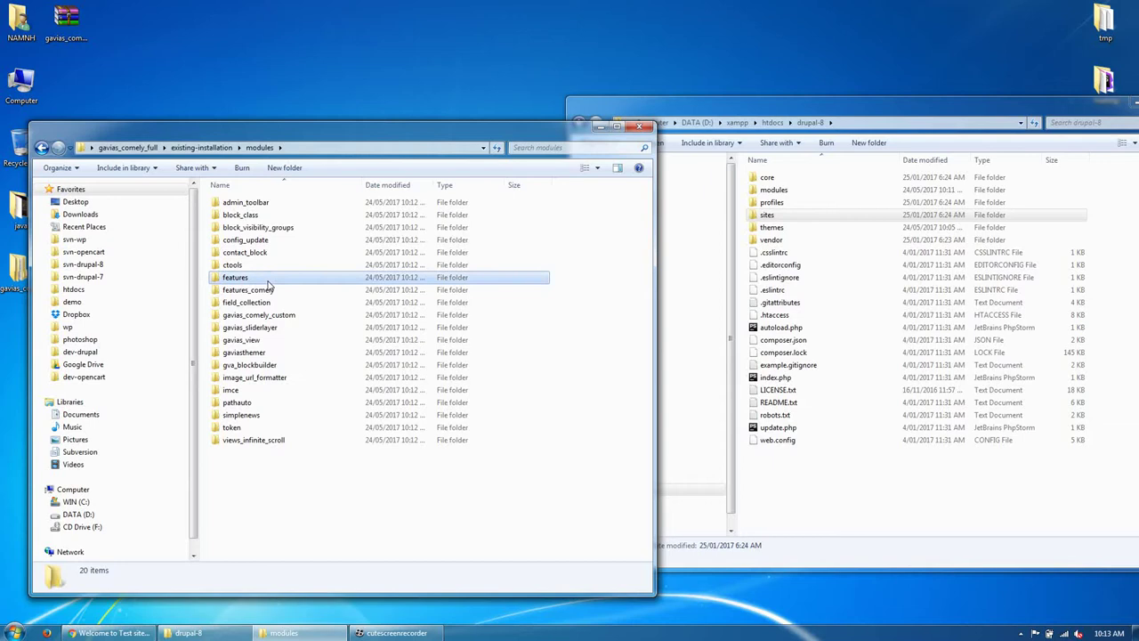
{"action": "key", "text": "ctrl+a"}
{"action": "double_click", "coordinate": [774, 190]}
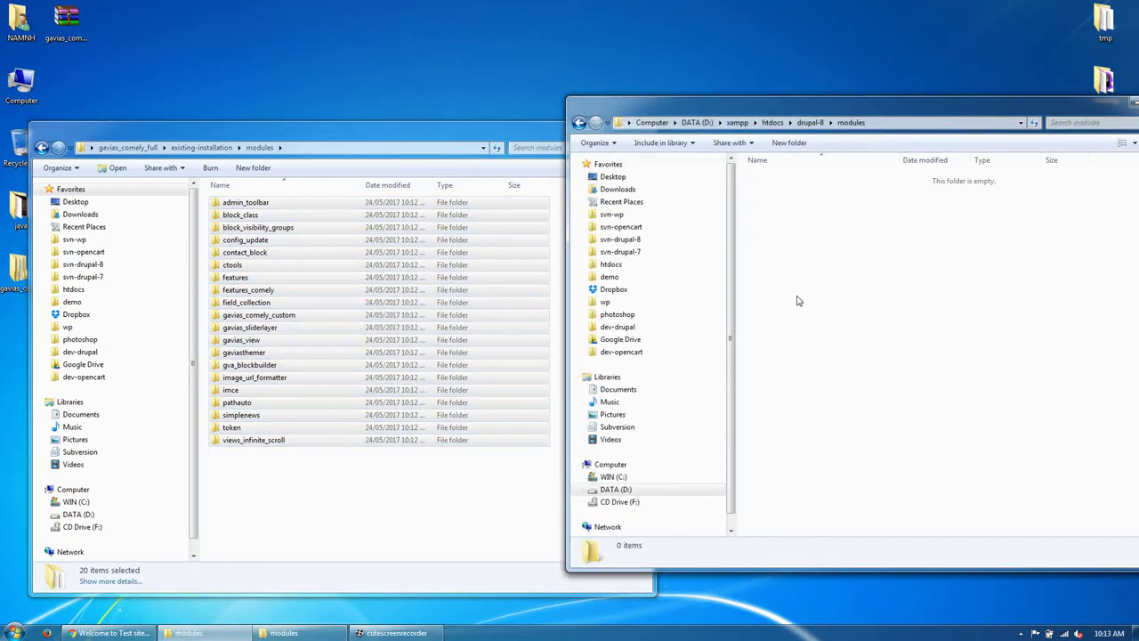
{"action": "key", "text": "ctrl+v"}
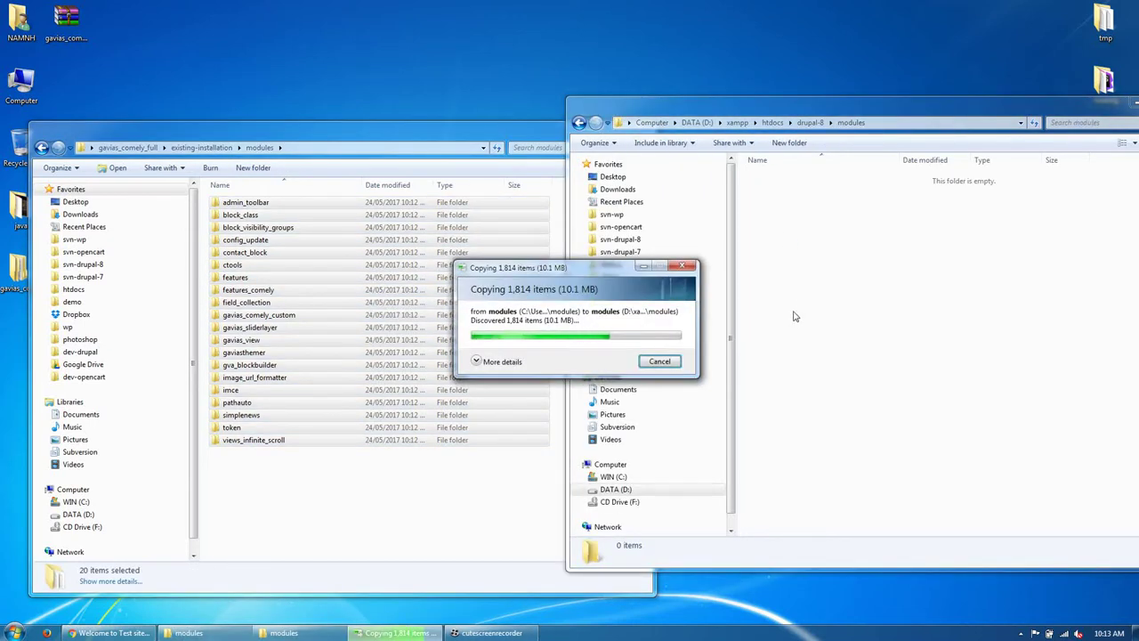
Step: Copy the gavias_comely folder from existing-installation/themes into the drupal-8 site's themes folder
{"action": "left_click", "coordinate": [810, 122]}
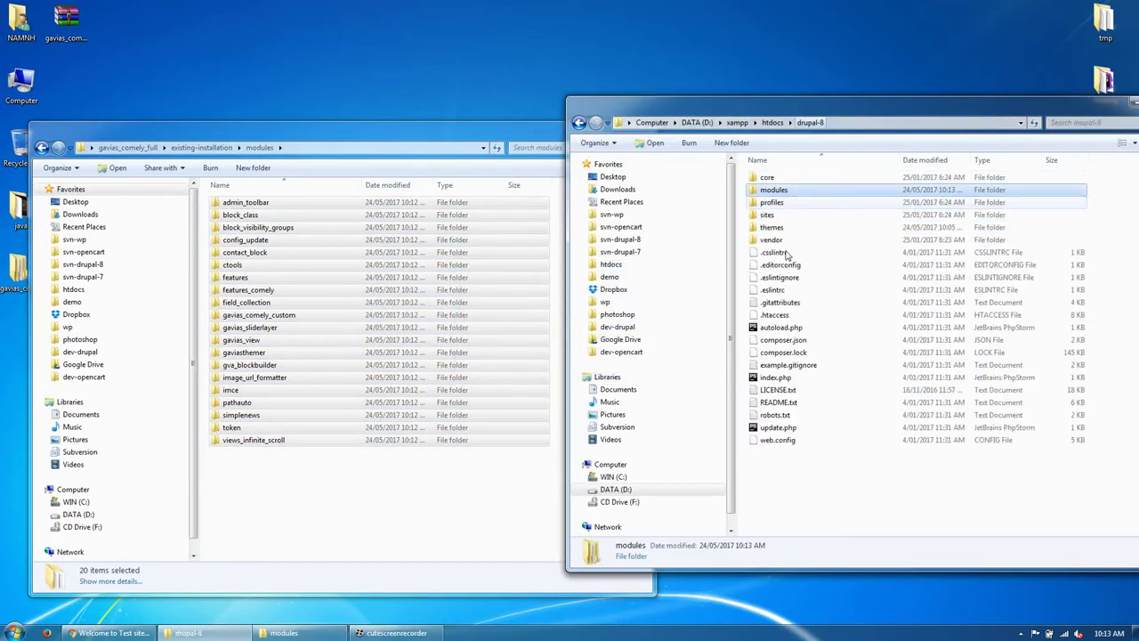
{"action": "double_click", "coordinate": [785, 236]}
{"action": "left_click", "coordinate": [202, 148]}
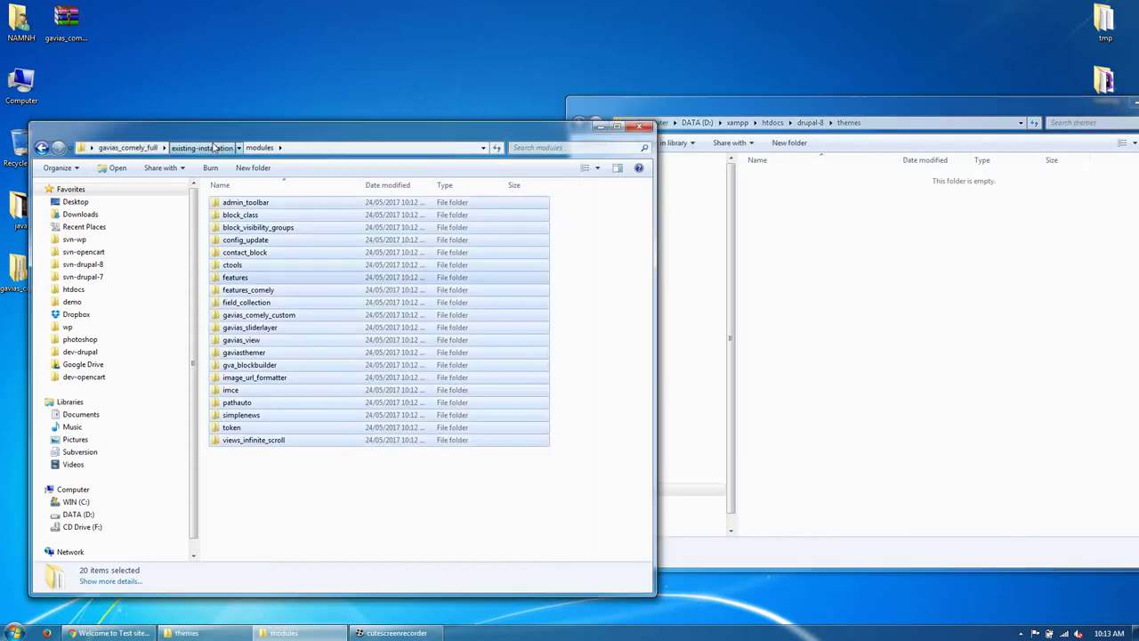
{"action": "left_click", "coordinate": [229, 228]}
{"action": "double_click", "coordinate": [230, 228]}
{"action": "left_click", "coordinate": [237, 204]}
{"action": "key", "text": "ctrl+c"}
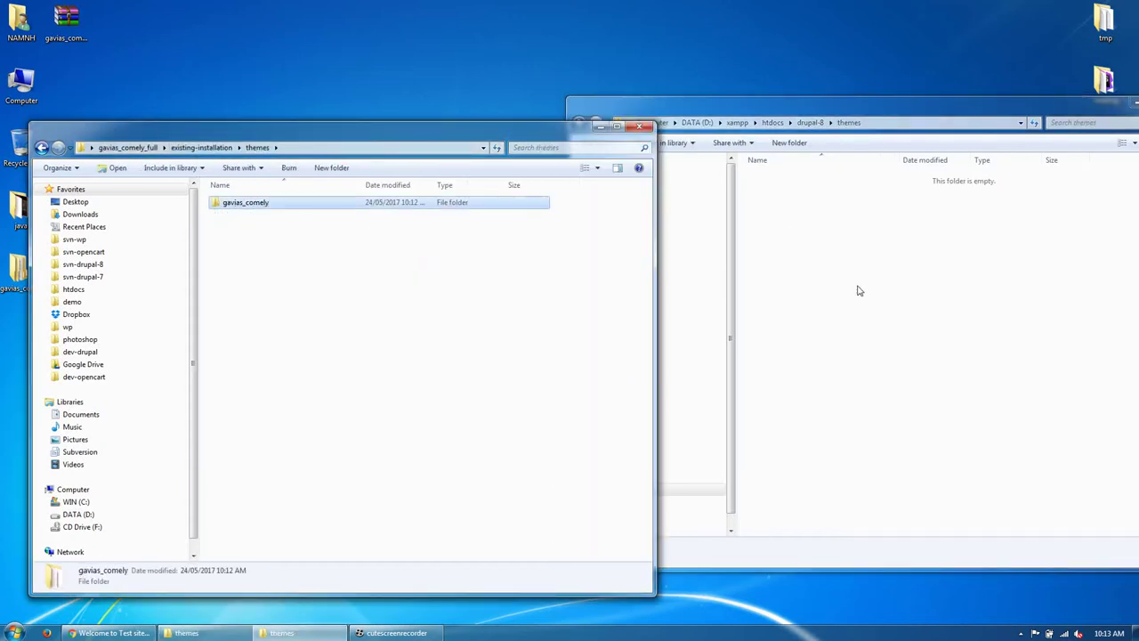
{"action": "left_click", "coordinate": [857, 288]}
{"action": "key", "text": "ctrl+v"}
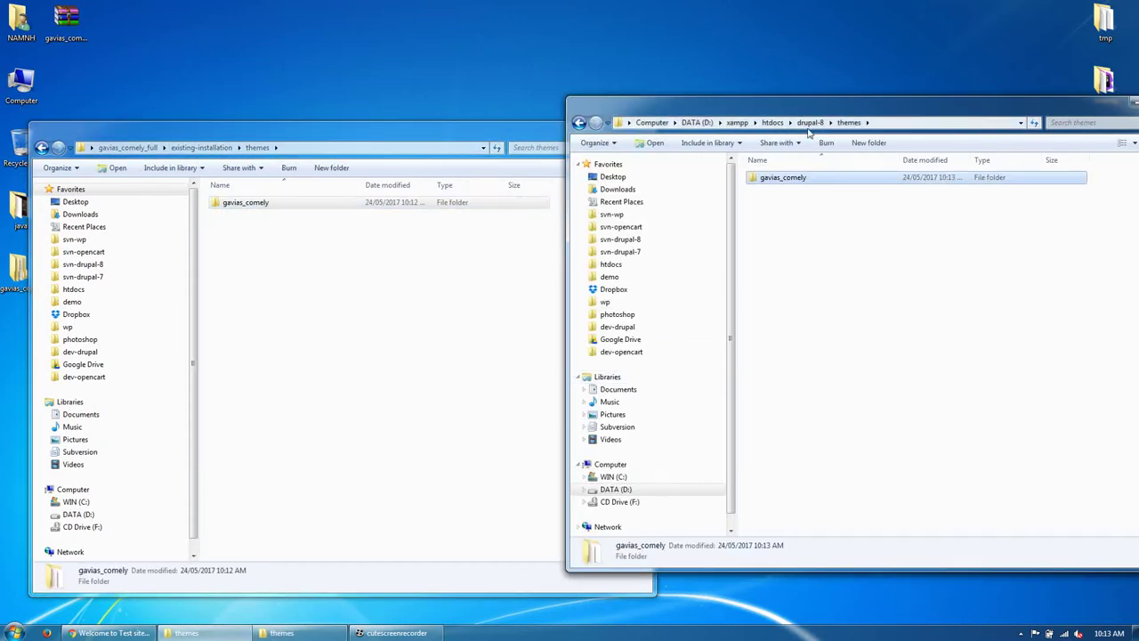
Step: Copy the files folder from existing-installation/sites/default into drupal-8/sites/default, merging it with the existing files folder
{"action": "left_click", "coordinate": [810, 122]}
{"action": "double_click", "coordinate": [769, 215]}
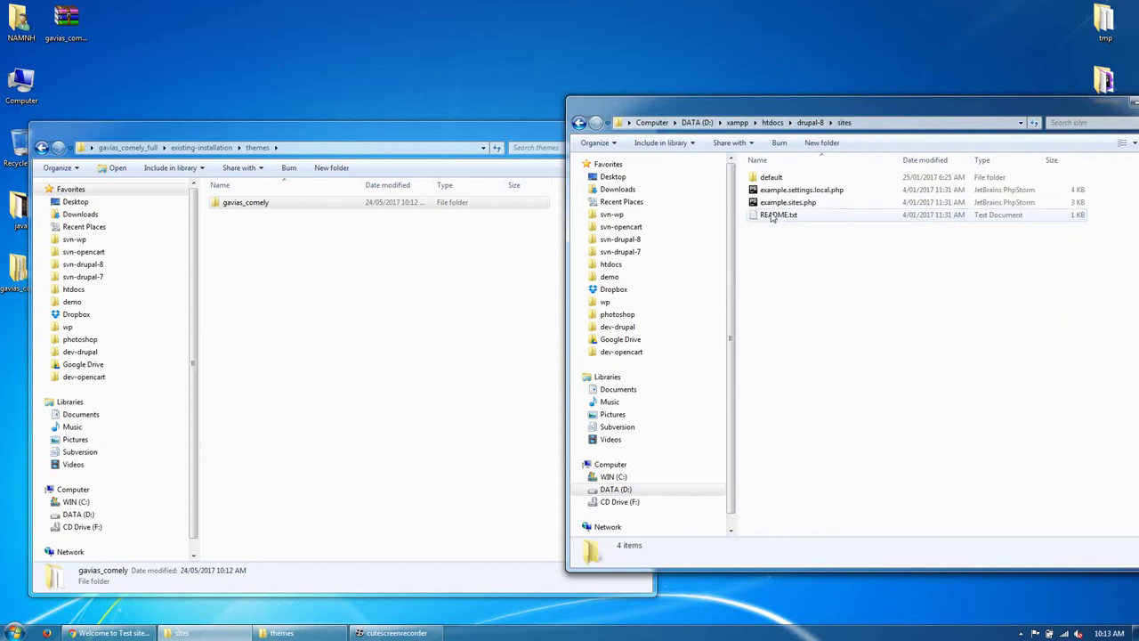
{"action": "double_click", "coordinate": [770, 178]}
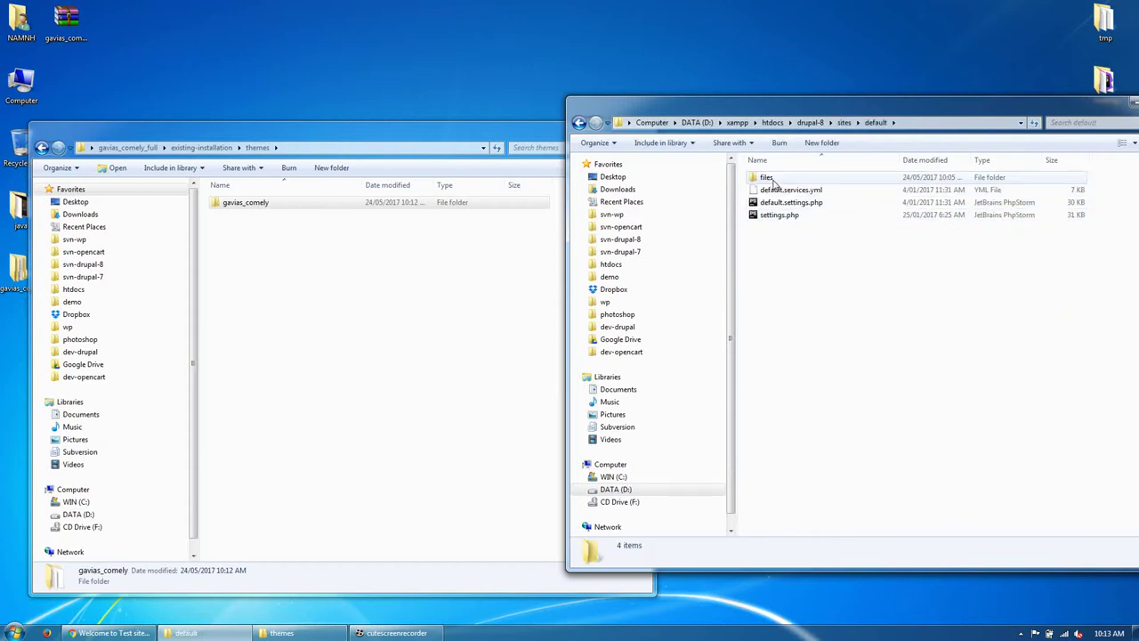
{"action": "double_click", "coordinate": [769, 179]}
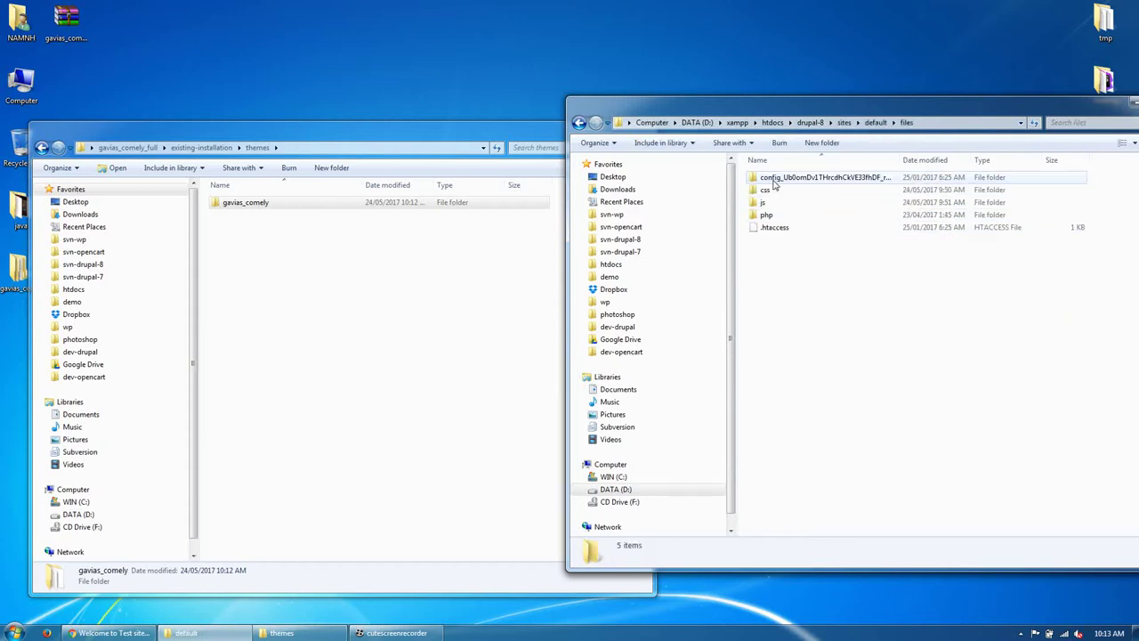
{"action": "left_click", "coordinate": [579, 123]}
{"action": "left_click", "coordinate": [191, 148]}
{"action": "double_click", "coordinate": [234, 212]}
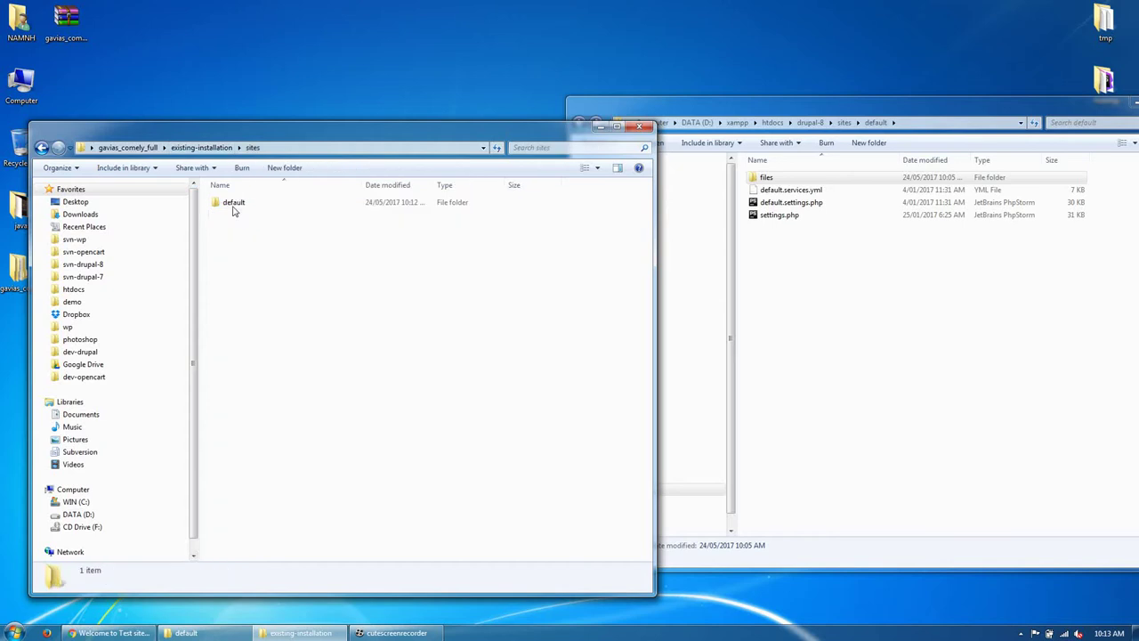
{"action": "double_click", "coordinate": [234, 206]}
{"action": "left_click_drag", "start_coordinate": [238, 206], "coordinate": [808, 308]}
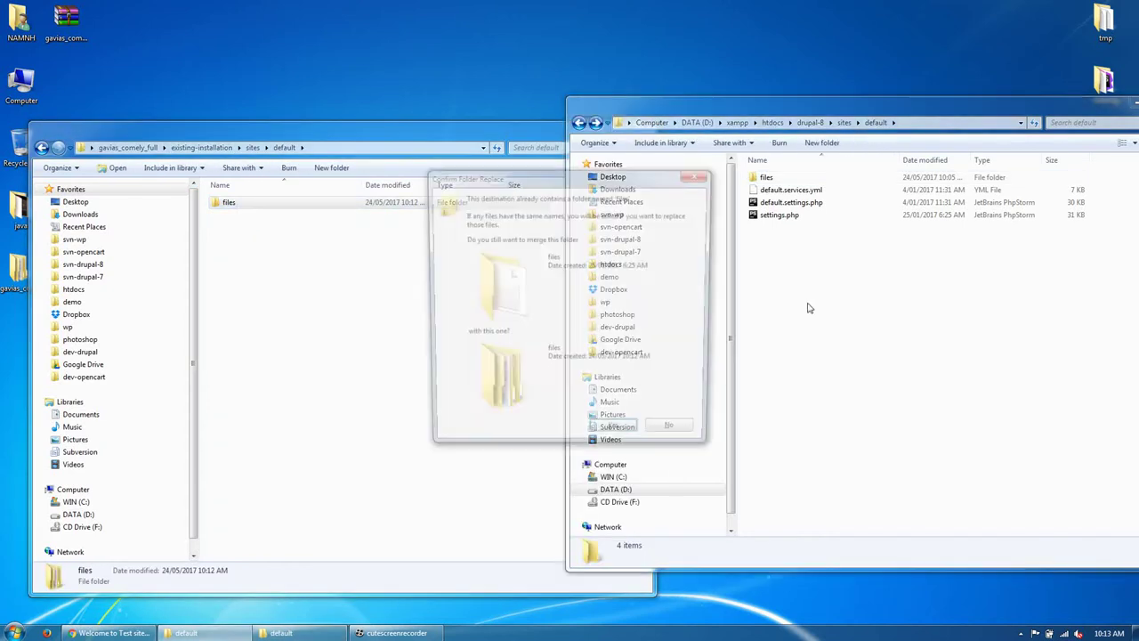
{"action": "left_click", "coordinate": [621, 427]}
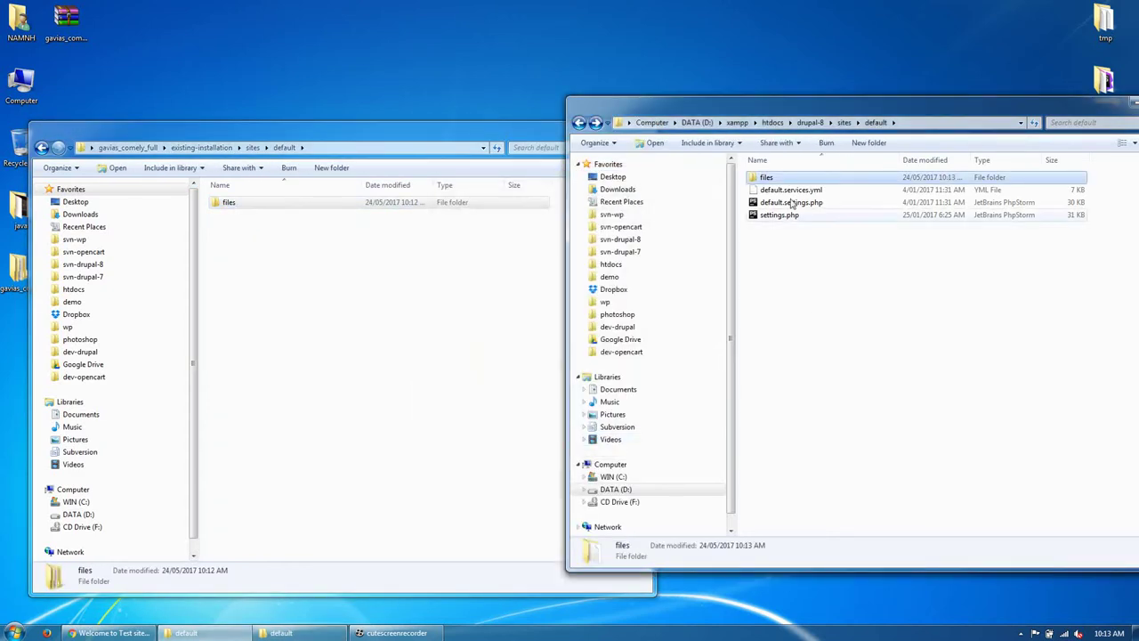
Step: Switch to the Drupal site in the browser and install the Gavias Comely 8.x theme as the default theme
{"action": "left_click", "coordinate": [145, 632]}
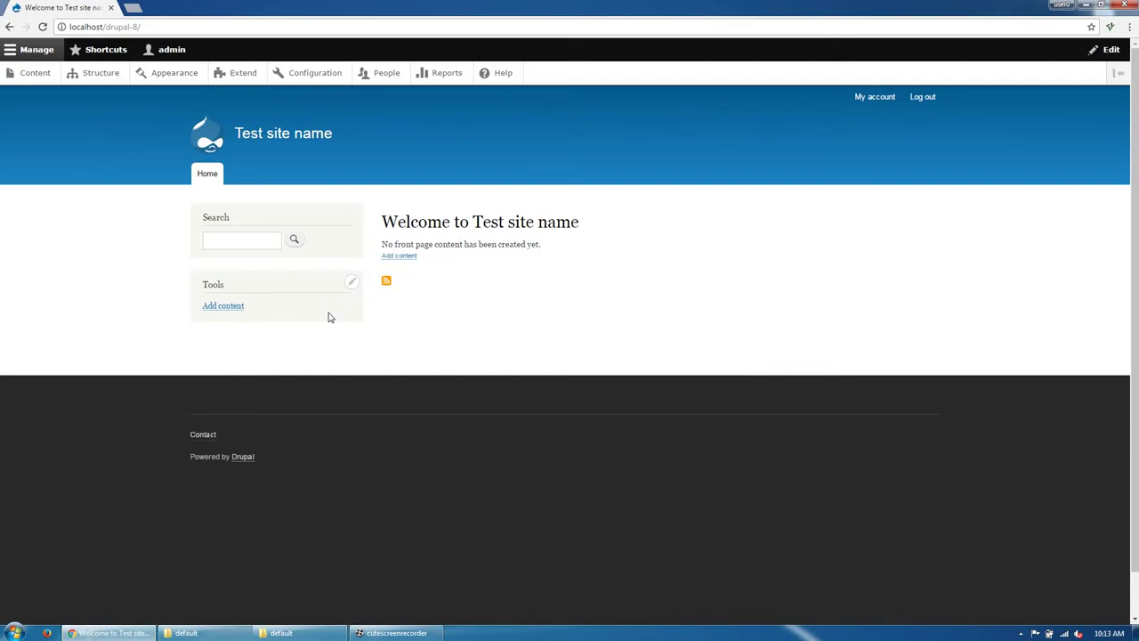
{"action": "left_click", "coordinate": [166, 79]}
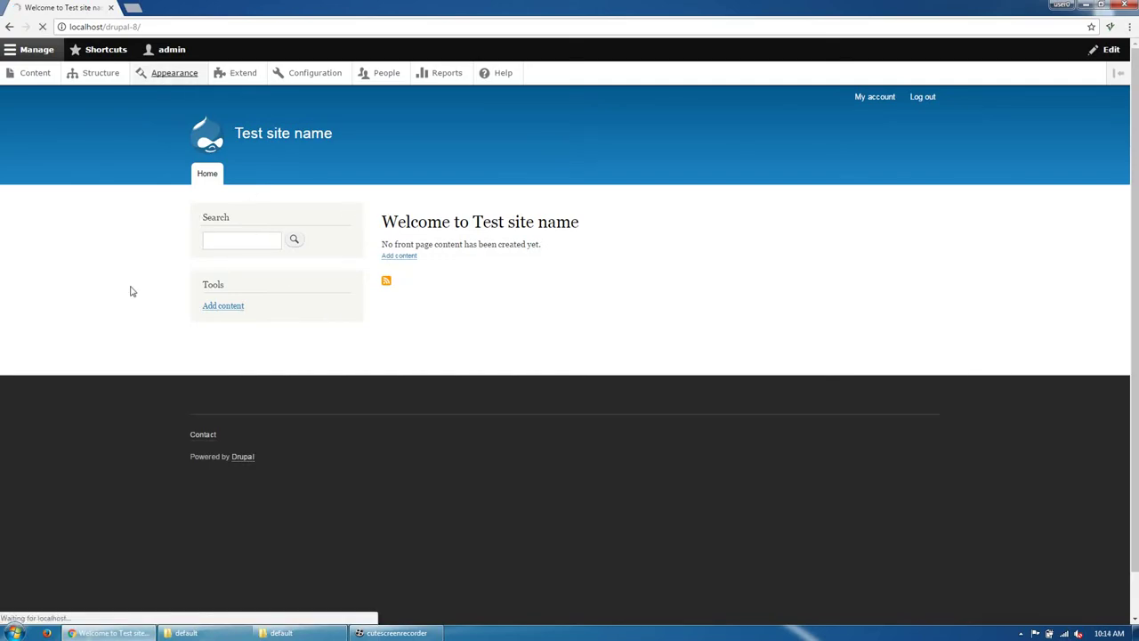
{"action": "scroll", "coordinate": [252, 378], "scroll_direction": "down", "scroll_amount": 3}
{"action": "scroll", "coordinate": [252, 377], "scroll_direction": "down", "scroll_amount": 1}
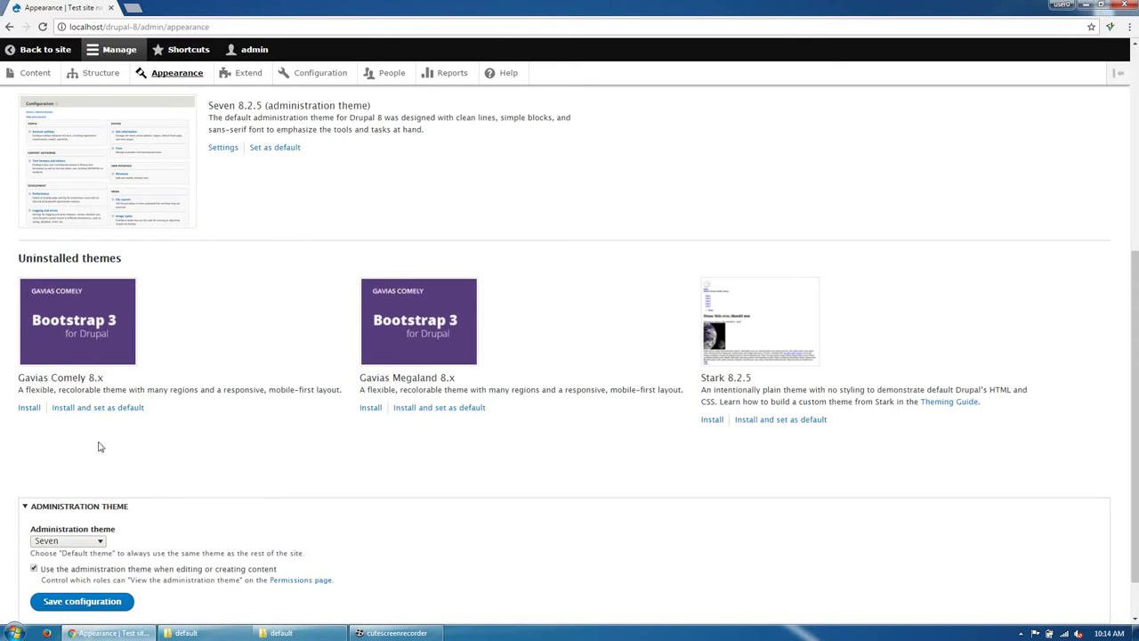
{"action": "left_click", "coordinate": [110, 415]}
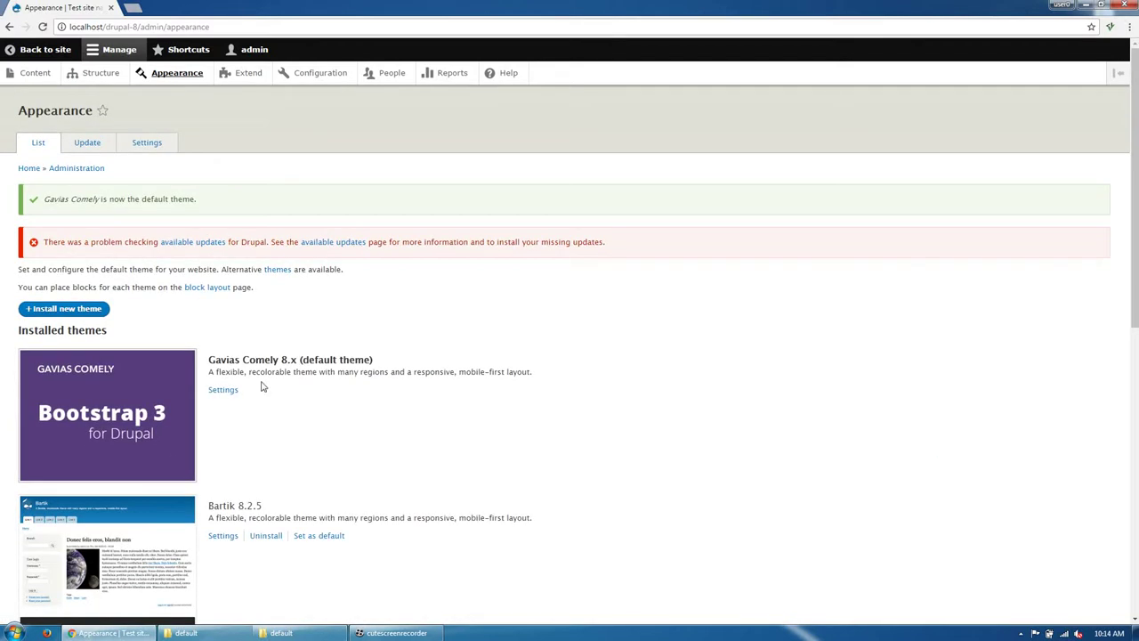
Step: Filter the modules by "gav" and install Gavias Themer, Block Builder v2, Comely Themer, Custom View and SliderLayer
{"action": "left_click", "coordinate": [233, 77]}
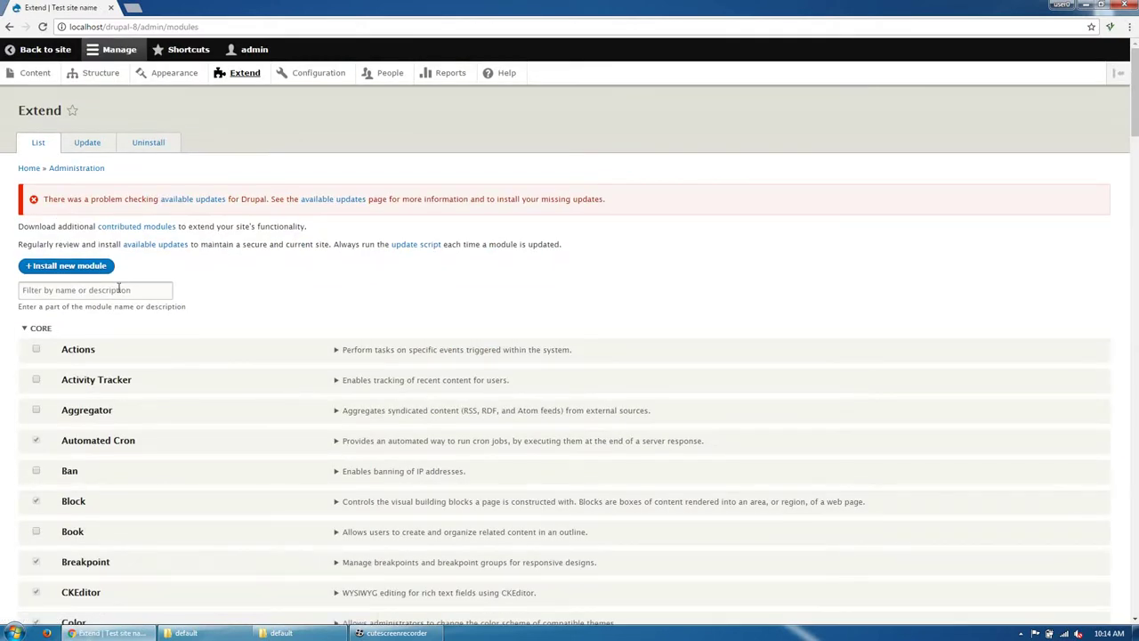
{"action": "left_click", "coordinate": [118, 290]}
{"action": "type", "text": "gav"}
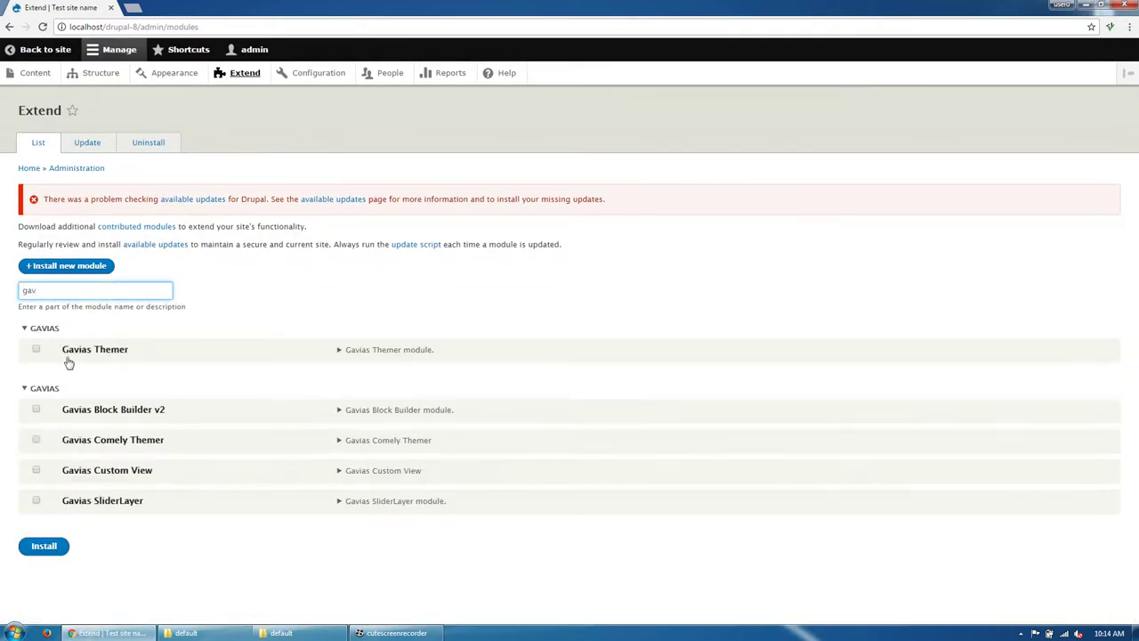
{"action": "left_click", "coordinate": [80, 439]}
{"action": "left_click", "coordinate": [80, 470]}
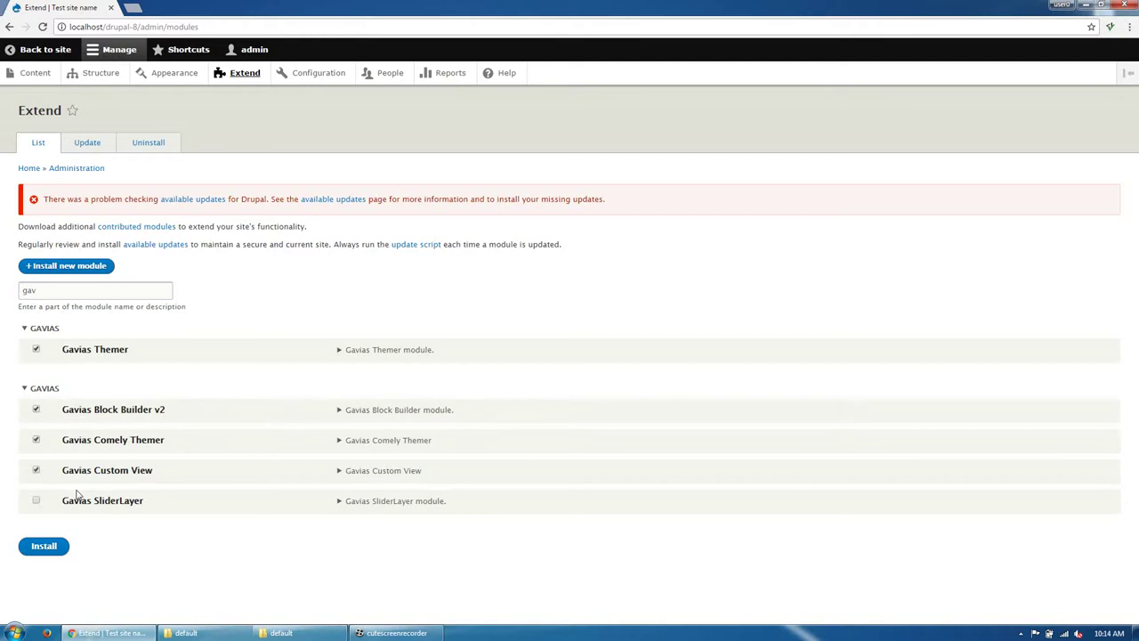
{"action": "left_click", "coordinate": [78, 500]}
{"action": "left_click", "coordinate": [48, 544]}
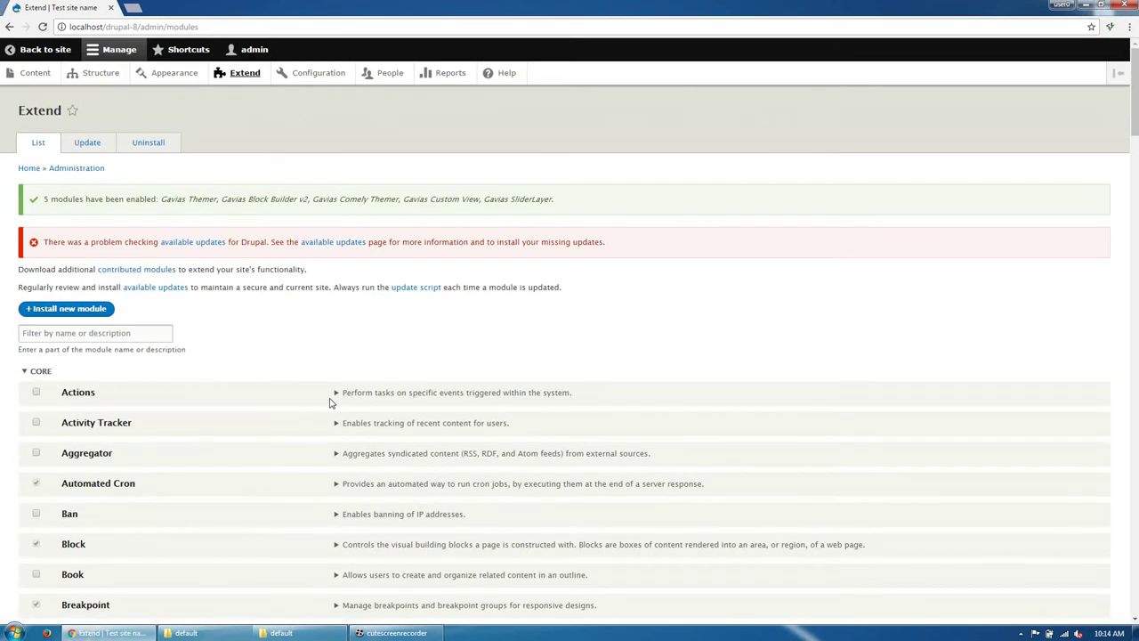
Step: Filter the modules by "come" and install Features Comely together with its required modules
{"action": "left_click", "coordinate": [147, 335]}
{"action": "type", "text": "co"}
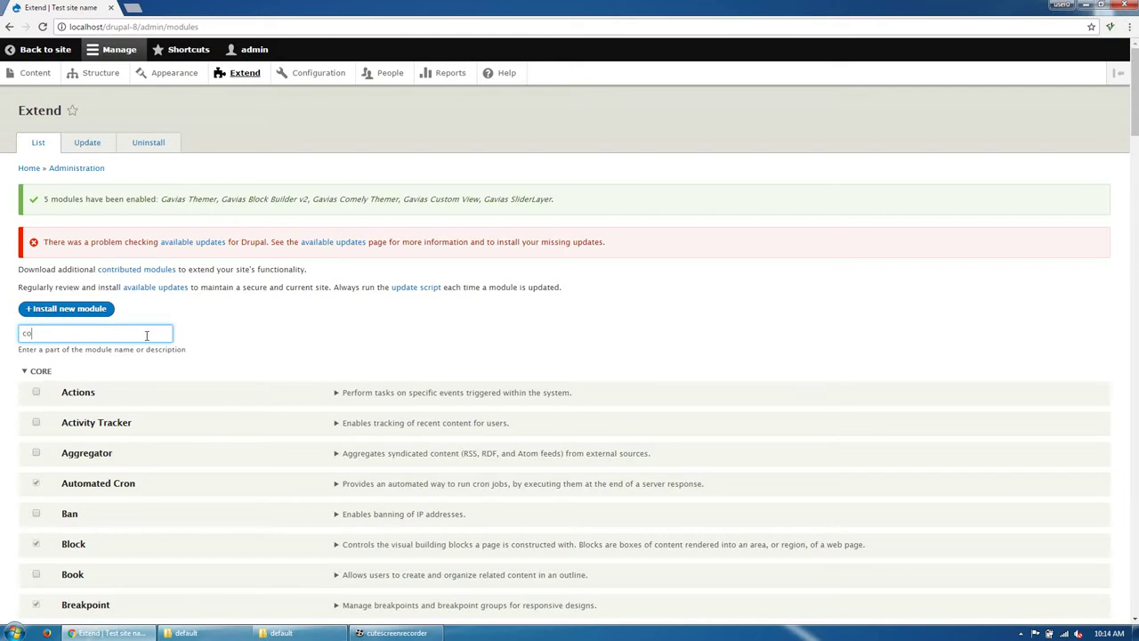
{"action": "type", "text": "m"}
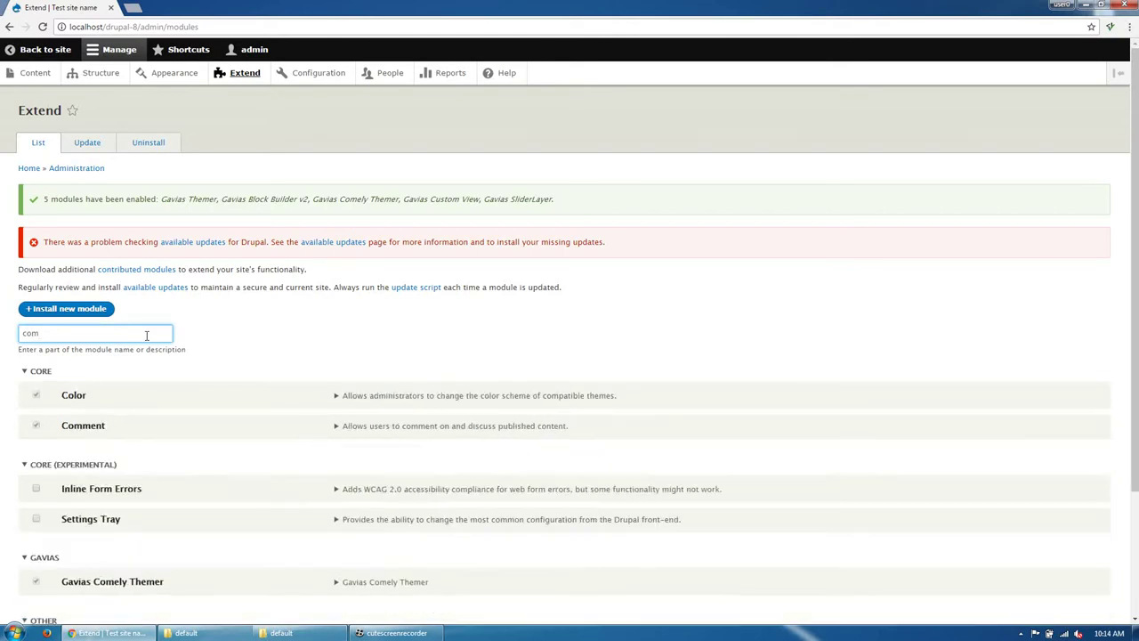
{"action": "type", "text": "e"}
{"action": "left_click", "coordinate": [122, 456]}
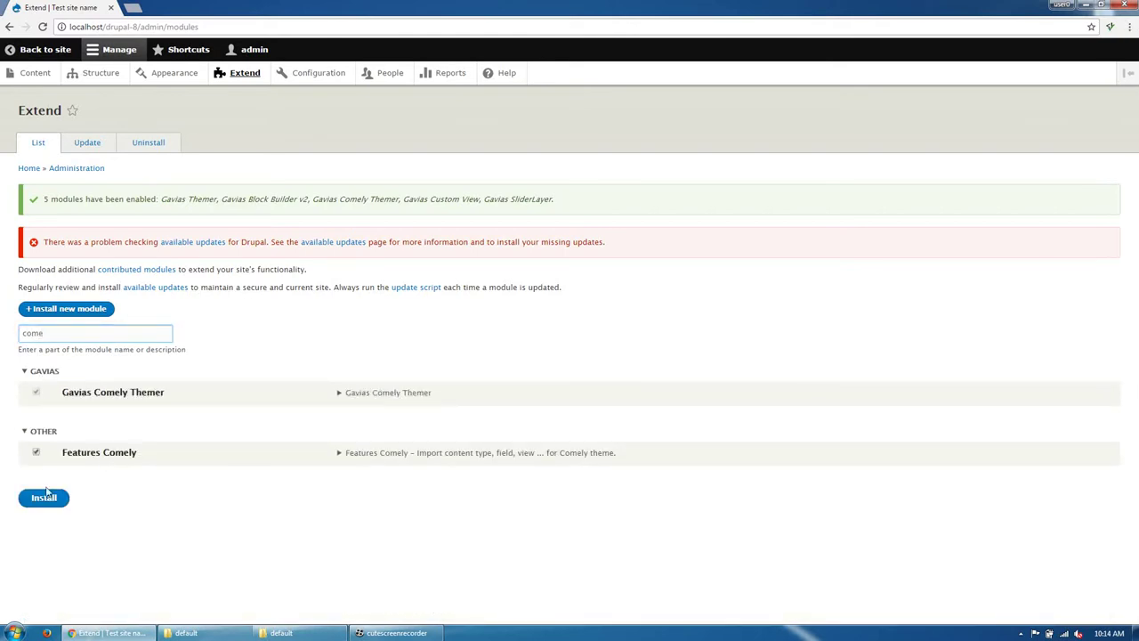
{"action": "left_click", "coordinate": [44, 497]}
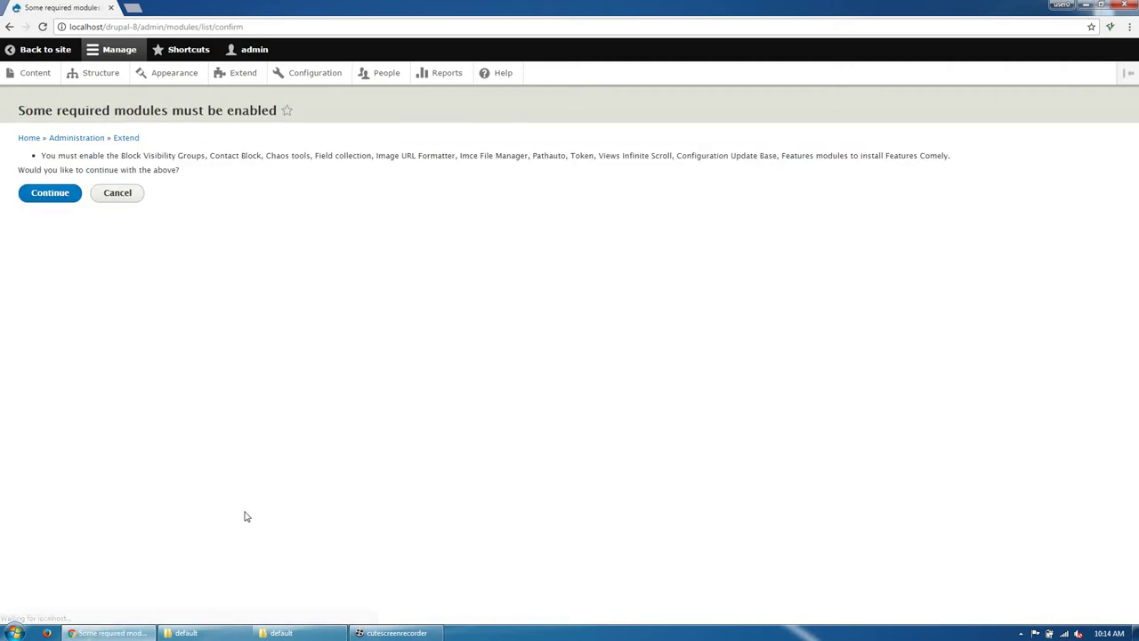
{"action": "left_click", "coordinate": [72, 197]}
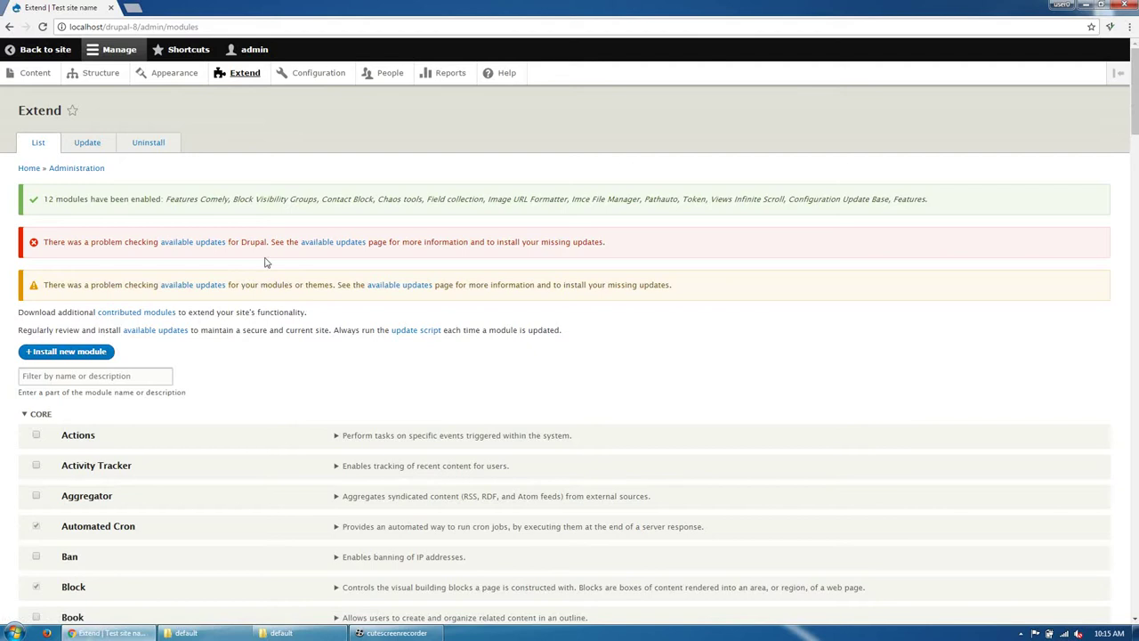
Step: Open the block layout page and assign the Search block to the Search region and the Breadcrumbs block to the Breadcrumbs region
{"action": "left_click", "coordinate": [107, 81]}
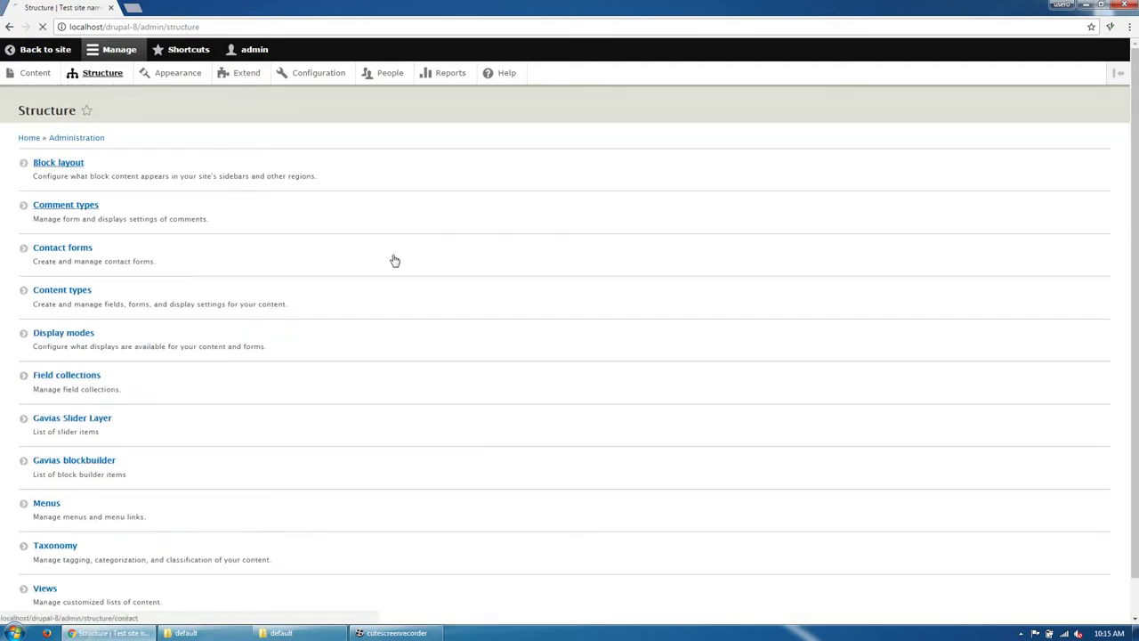
{"action": "left_click", "coordinate": [395, 260]}
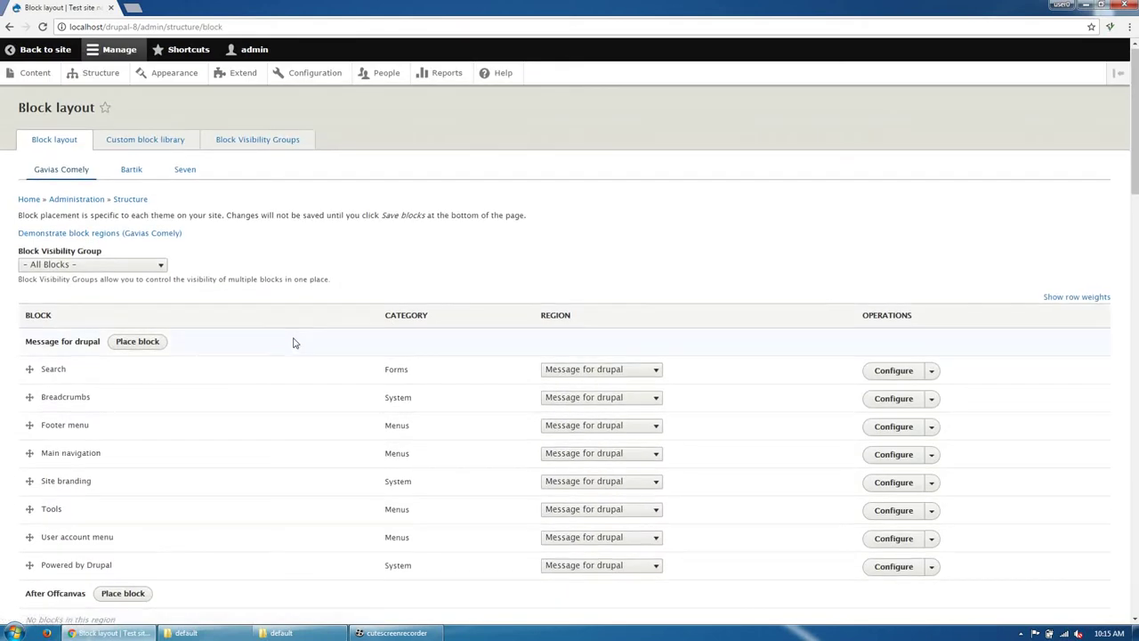
{"action": "scroll", "coordinate": [552, 283], "scroll_direction": "down", "scroll_amount": 2}
{"action": "left_click", "coordinate": [580, 258]}
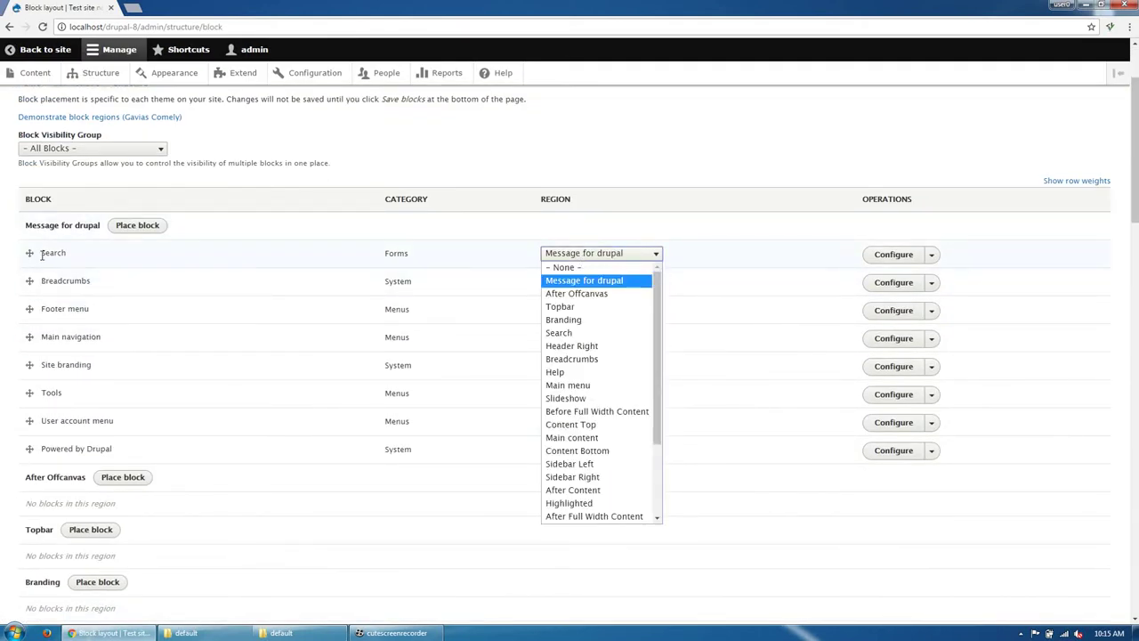
{"action": "left_click", "coordinate": [561, 332]}
{"action": "left_click", "coordinate": [580, 295]}
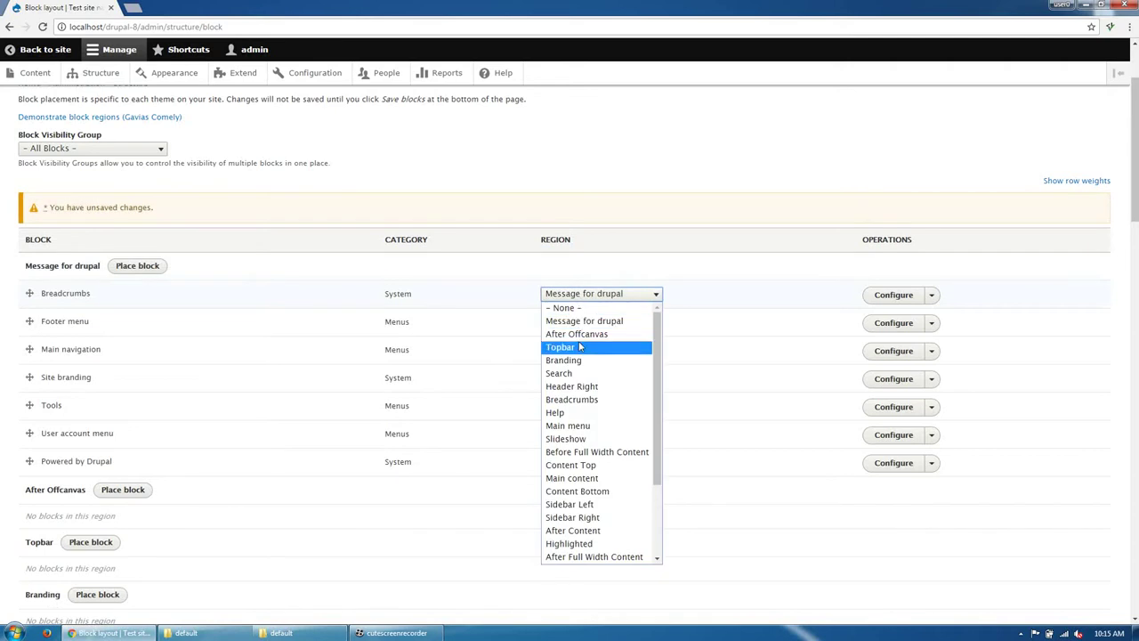
{"action": "left_click", "coordinate": [578, 396]}
Step: Disable the Footer menu block by setting its region to None, and assign the Main navigation block to the Main menu region
{"action": "left_click", "coordinate": [585, 295]}
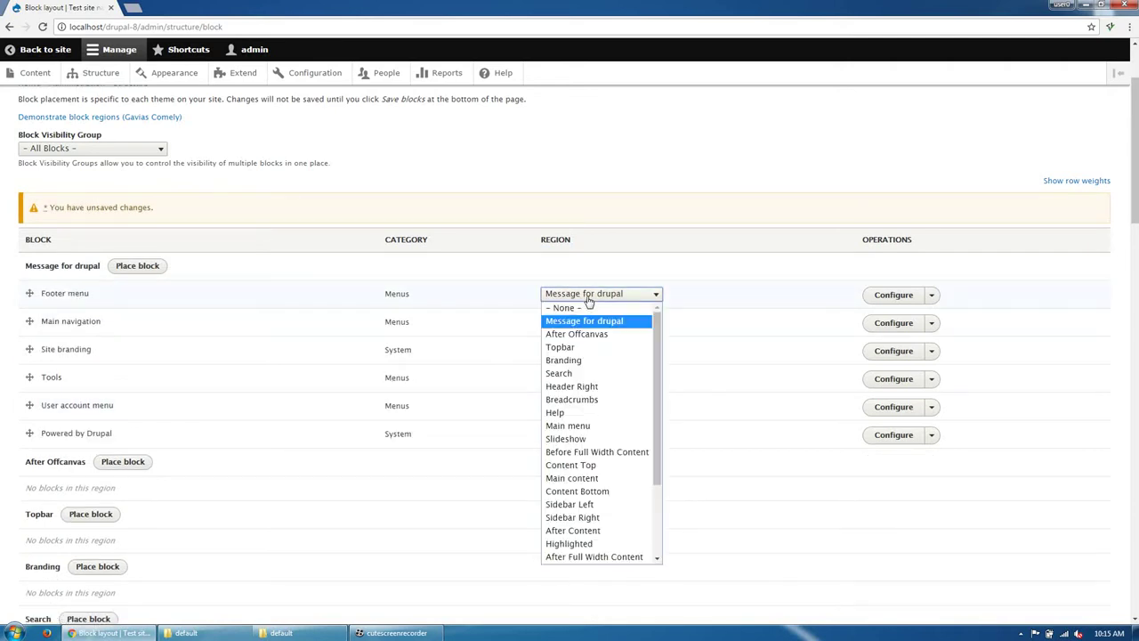
{"action": "left_click", "coordinate": [584, 309]}
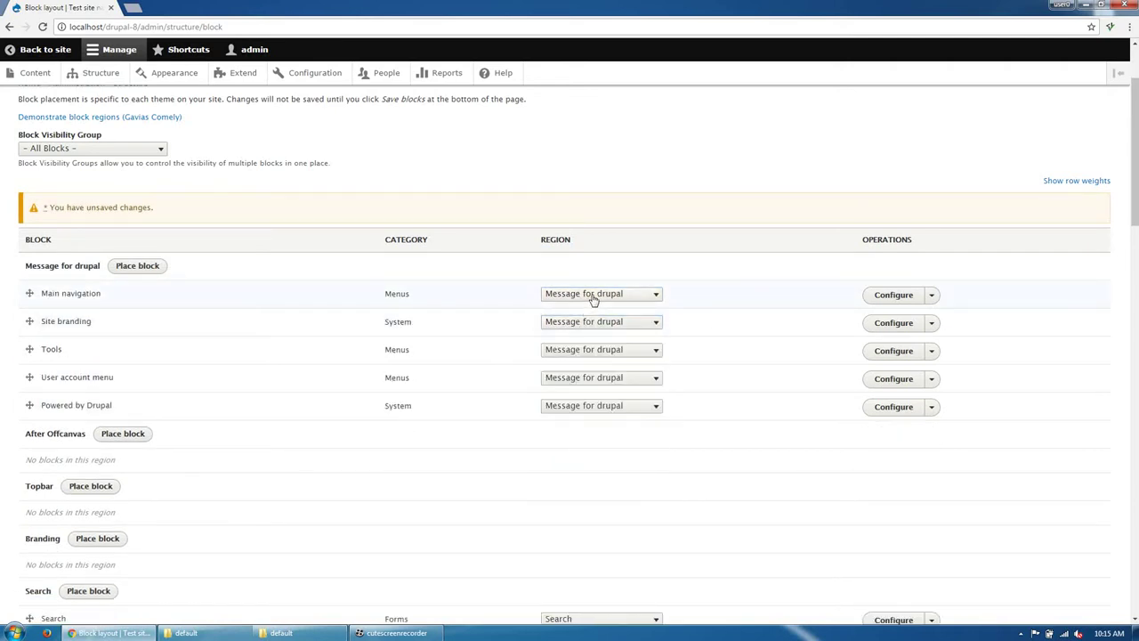
{"action": "left_click", "coordinate": [593, 300]}
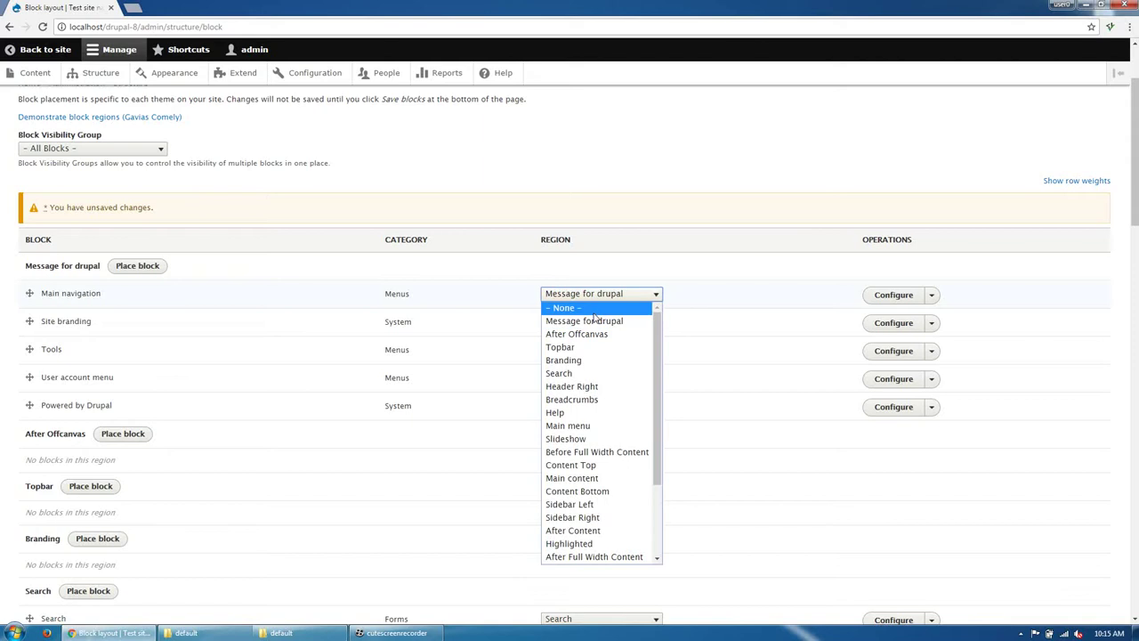
{"action": "left_click", "coordinate": [579, 427]}
Step: Assign the Site branding, Tools, User account menu and Powered by Drupal blocks to the Other region
{"action": "left_click", "coordinate": [590, 294]}
{"action": "scroll", "coordinate": [579, 488], "scroll_direction": "down", "scroll_amount": 3}
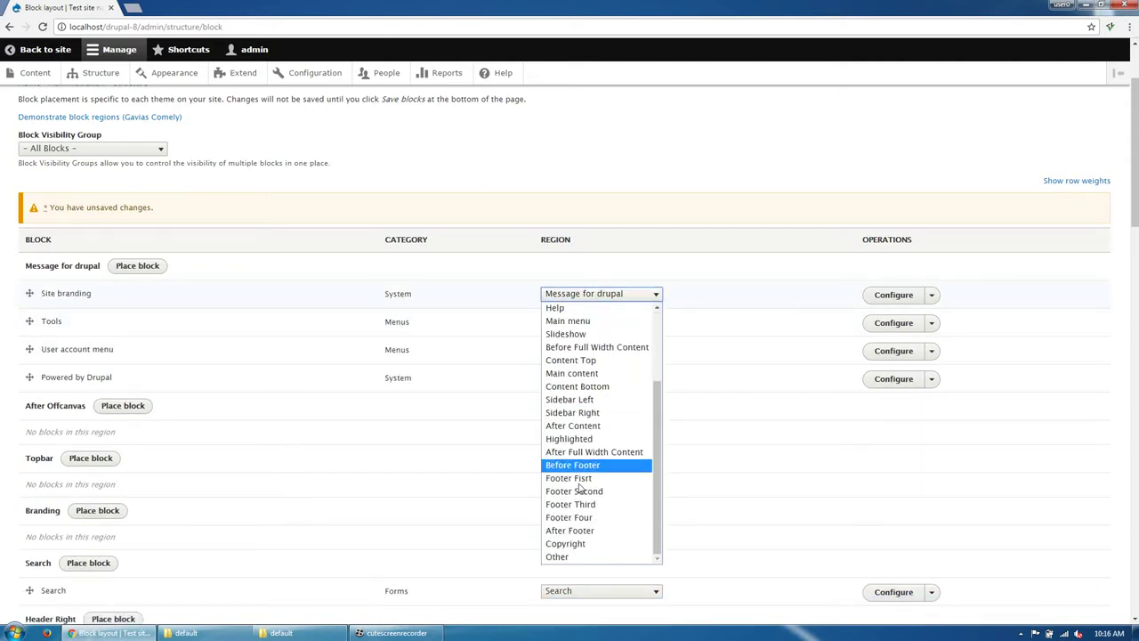
{"action": "left_click", "coordinate": [574, 556]}
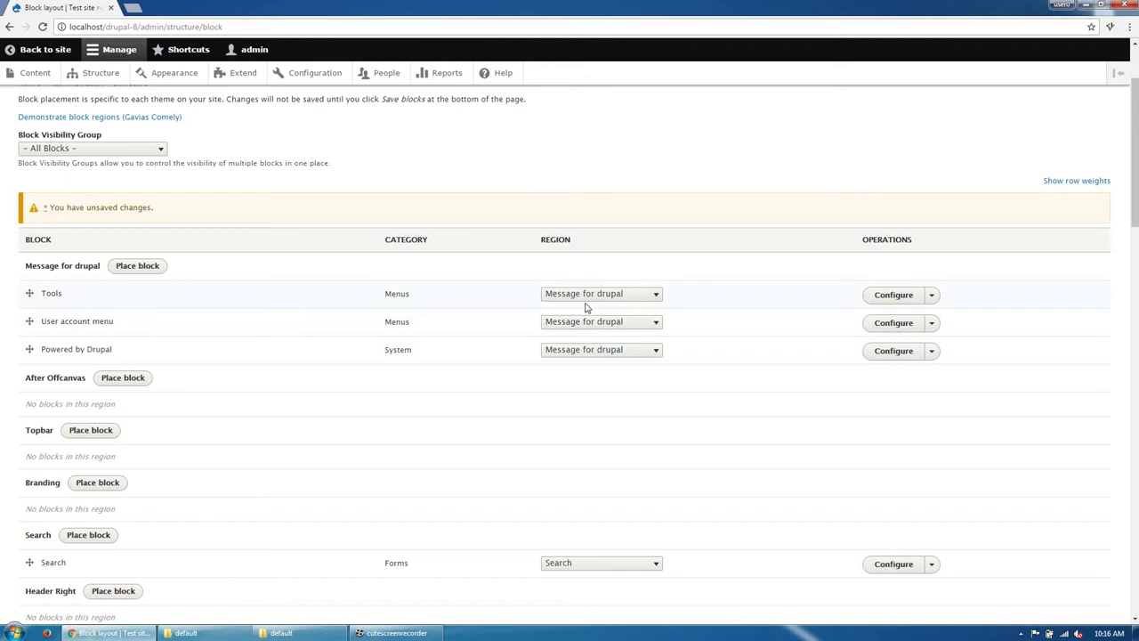
{"action": "left_click", "coordinate": [588, 295]}
{"action": "scroll", "coordinate": [579, 498], "scroll_direction": "down", "scroll_amount": 5}
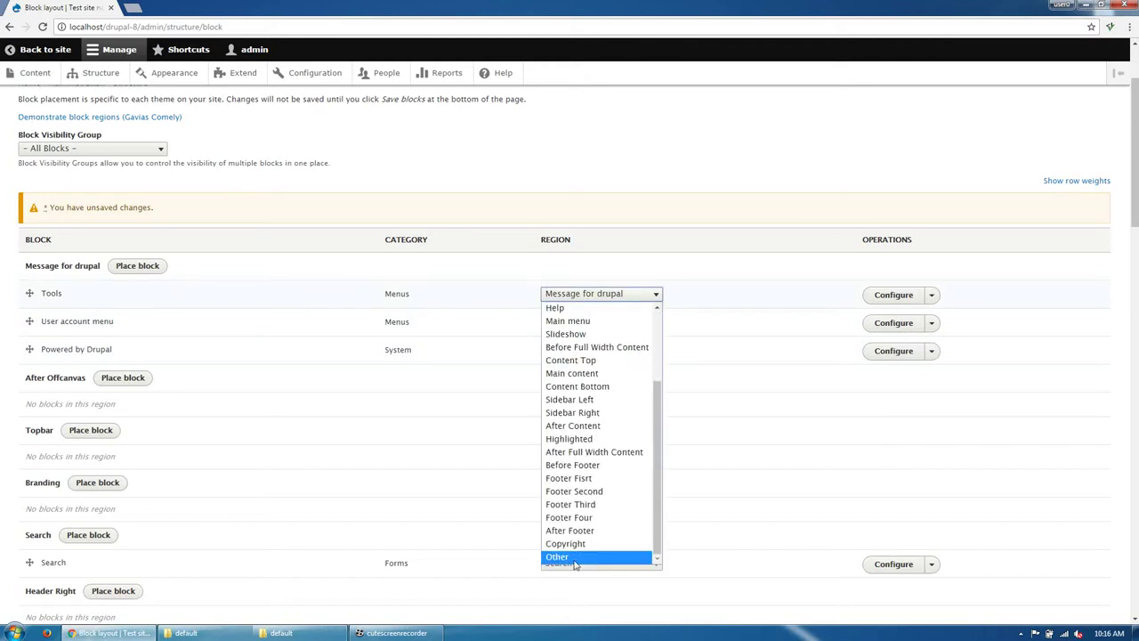
{"action": "left_click", "coordinate": [574, 556]}
{"action": "left_click", "coordinate": [577, 296]}
{"action": "scroll", "coordinate": [578, 529], "scroll_direction": "down", "scroll_amount": 5}
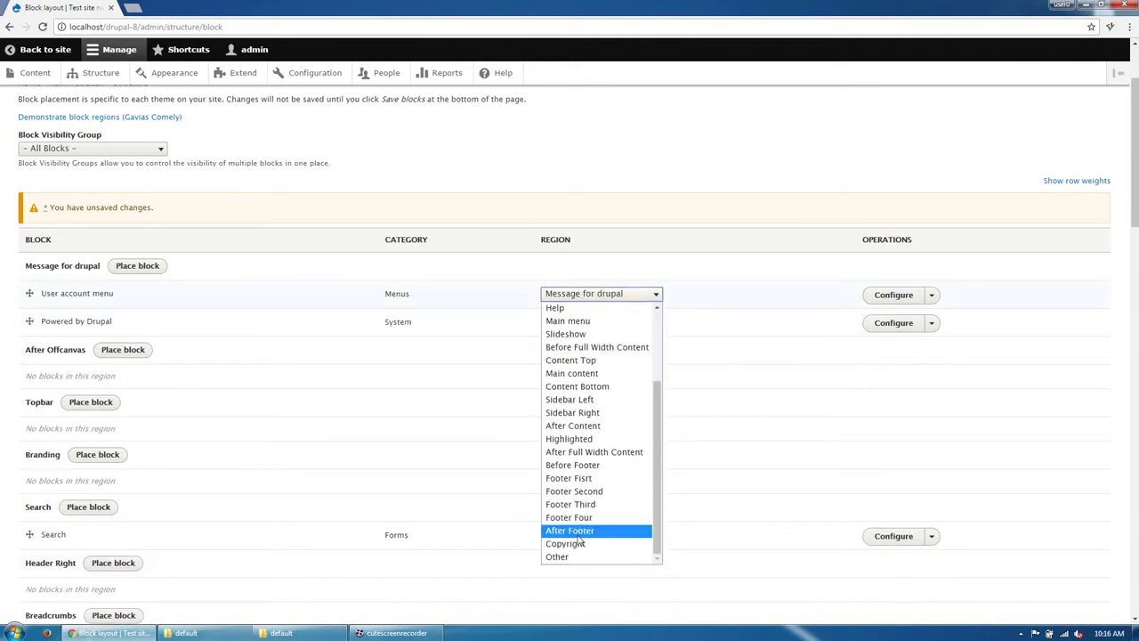
{"action": "left_click", "coordinate": [578, 555]}
{"action": "left_click", "coordinate": [592, 295]}
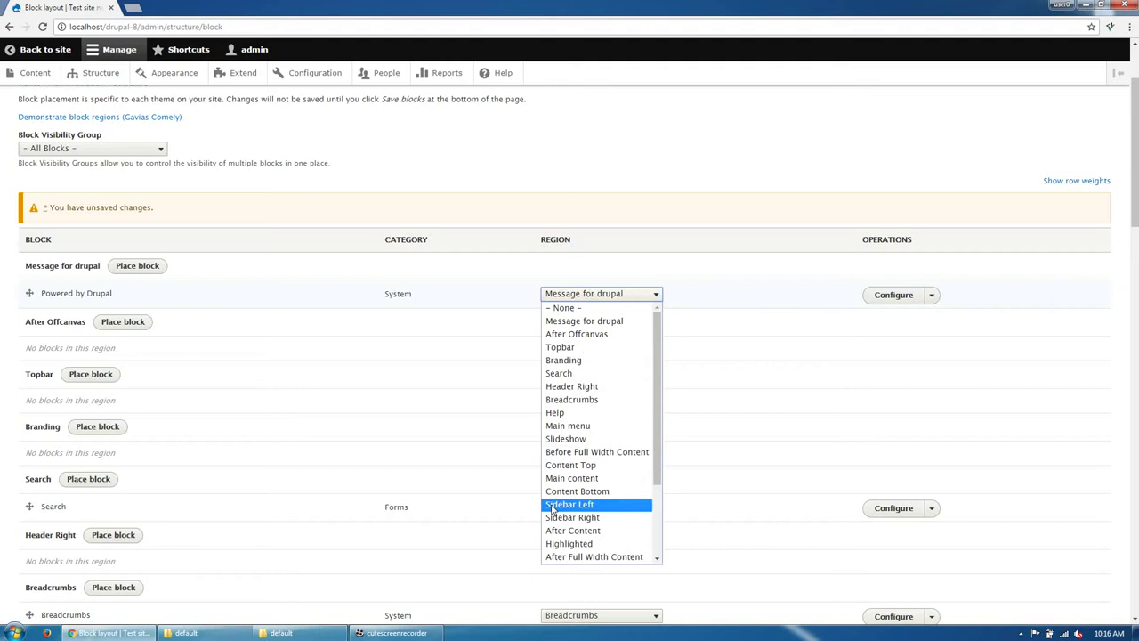
{"action": "scroll", "coordinate": [556, 506], "scroll_direction": "down", "scroll_amount": 5}
Step: Move the Page title block from the Main content region to the Other region
{"action": "scroll", "coordinate": [352, 440], "scroll_direction": "down", "scroll_amount": 2}
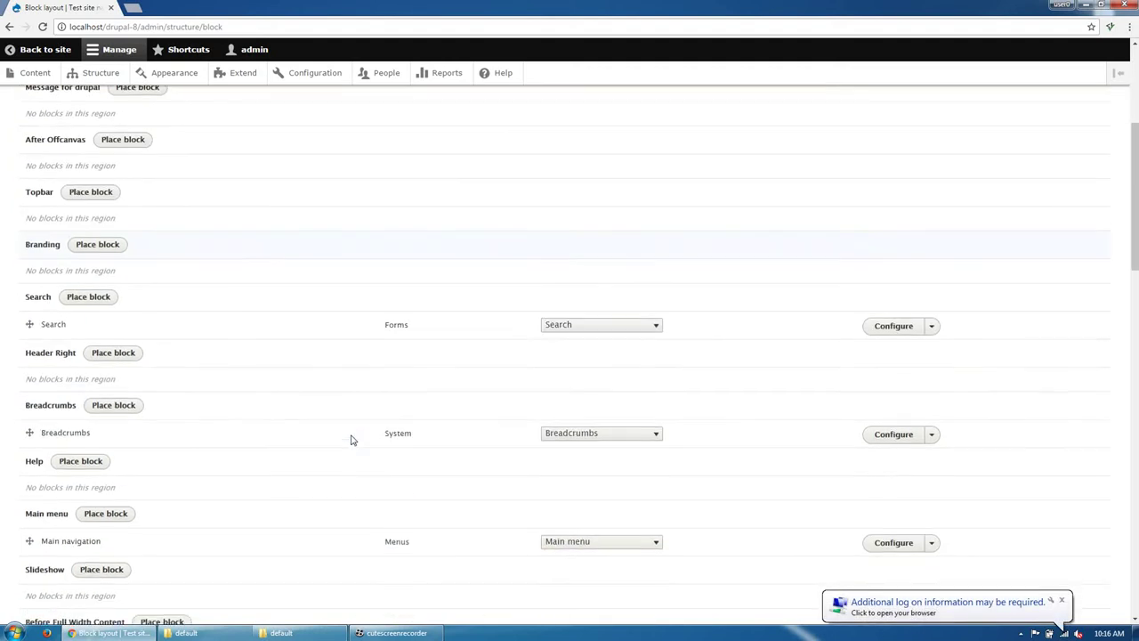
{"action": "scroll", "coordinate": [98, 356], "scroll_direction": "down", "scroll_amount": 1}
{"action": "scroll", "coordinate": [78, 354], "scroll_direction": "down", "scroll_amount": 1}
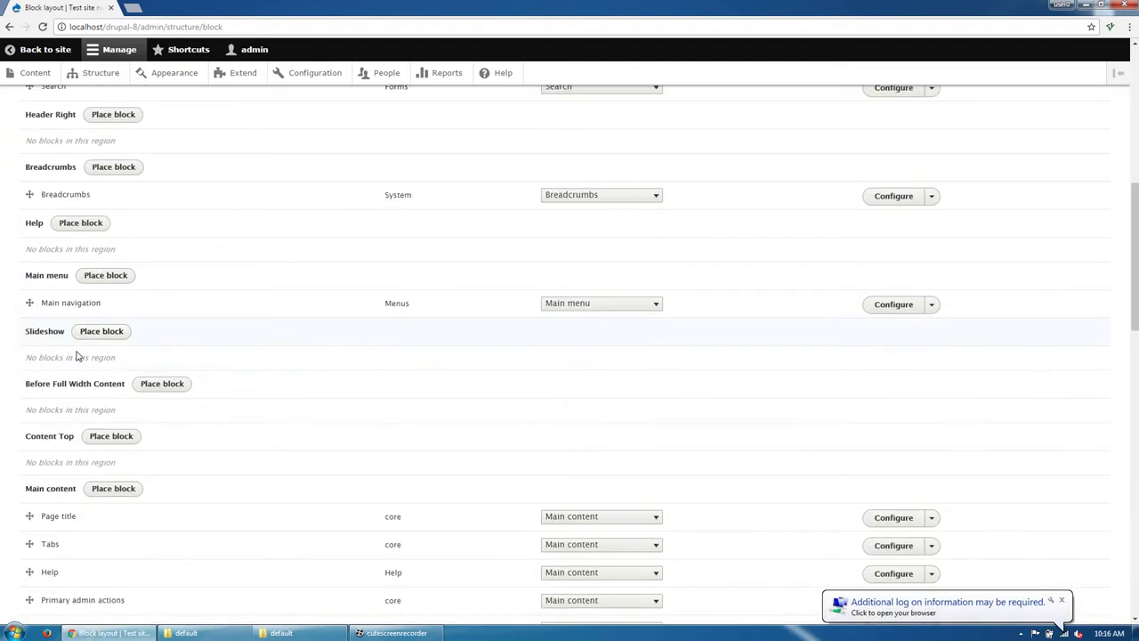
{"action": "scroll", "coordinate": [116, 374], "scroll_direction": "down", "scroll_amount": 1}
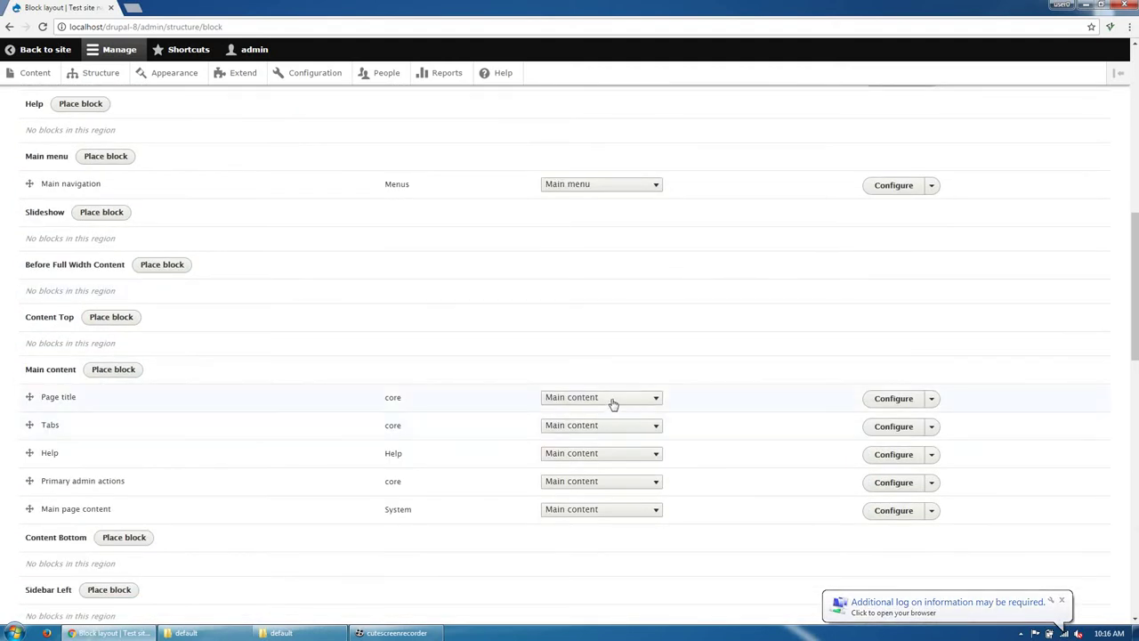
{"action": "left_click", "coordinate": [613, 403]}
{"action": "scroll", "coordinate": [617, 347], "scroll_direction": "down", "scroll_amount": 3}
{"action": "left_click", "coordinate": [617, 383]}
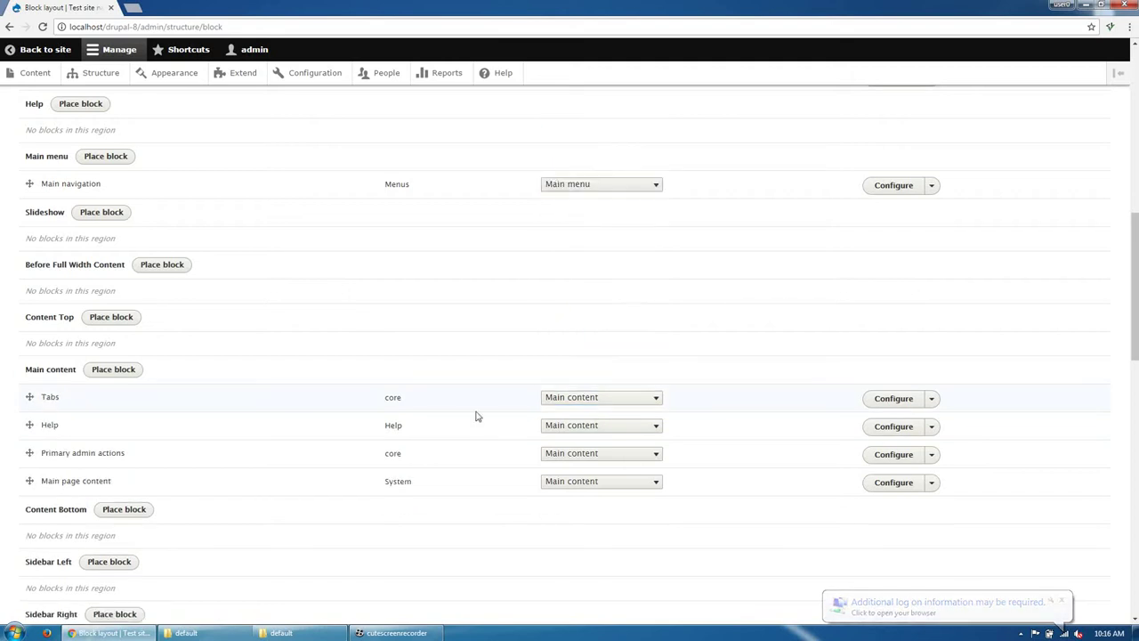
Step: Move the Tabs and Help blocks from the Main content region to the Help region
{"action": "left_click", "coordinate": [549, 400]}
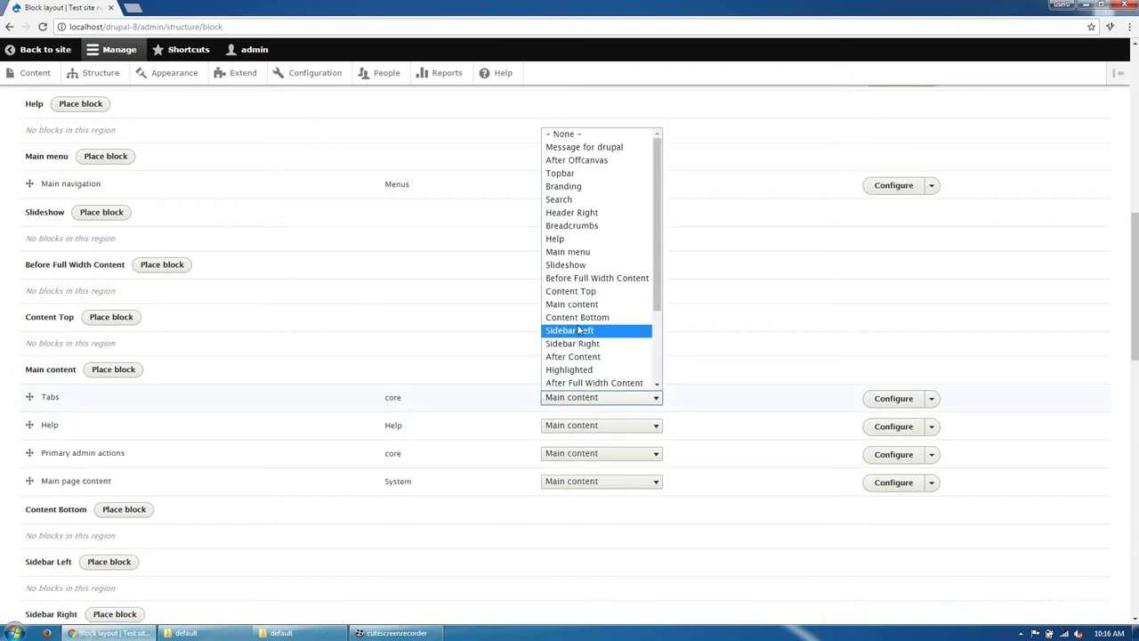
{"action": "left_click", "coordinate": [561, 239]}
{"action": "scroll", "coordinate": [498, 383], "scroll_direction": "down", "scroll_amount": 1}
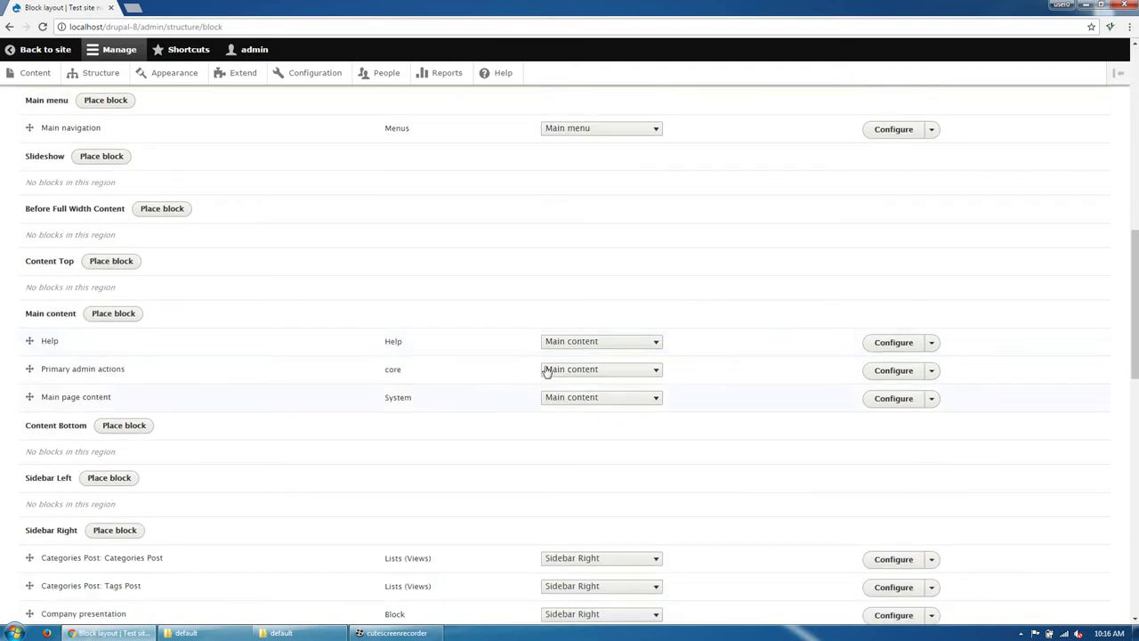
{"action": "left_click", "coordinate": [582, 341]}
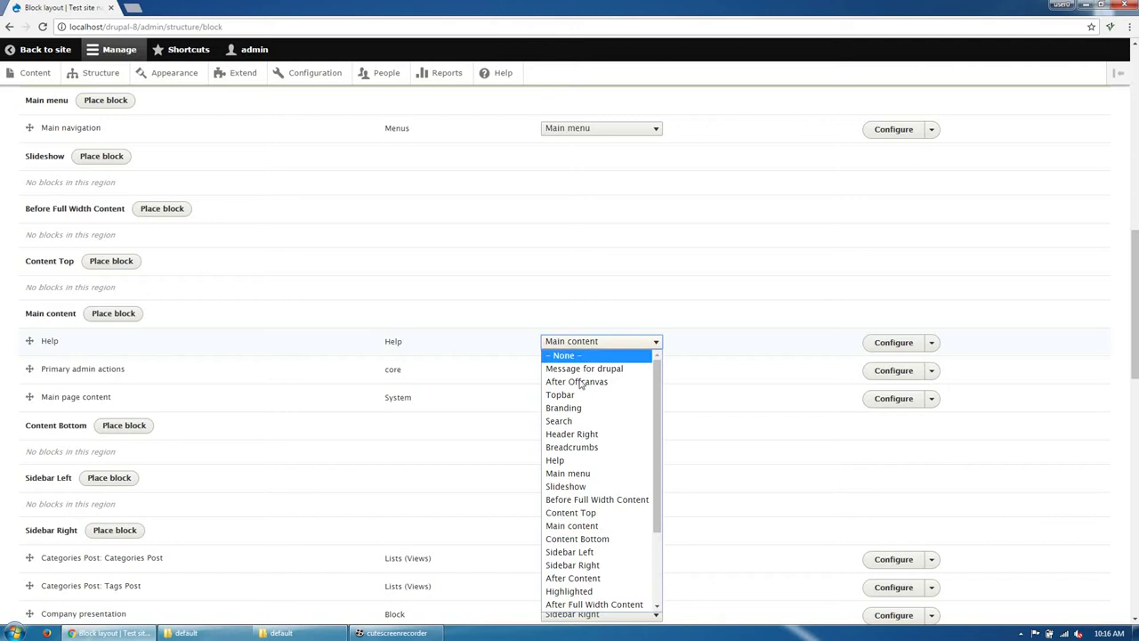
{"action": "left_click", "coordinate": [584, 461]}
Step: Move the Primary admin actions block from the Main content region to the Other region
{"action": "left_click", "coordinate": [609, 375]}
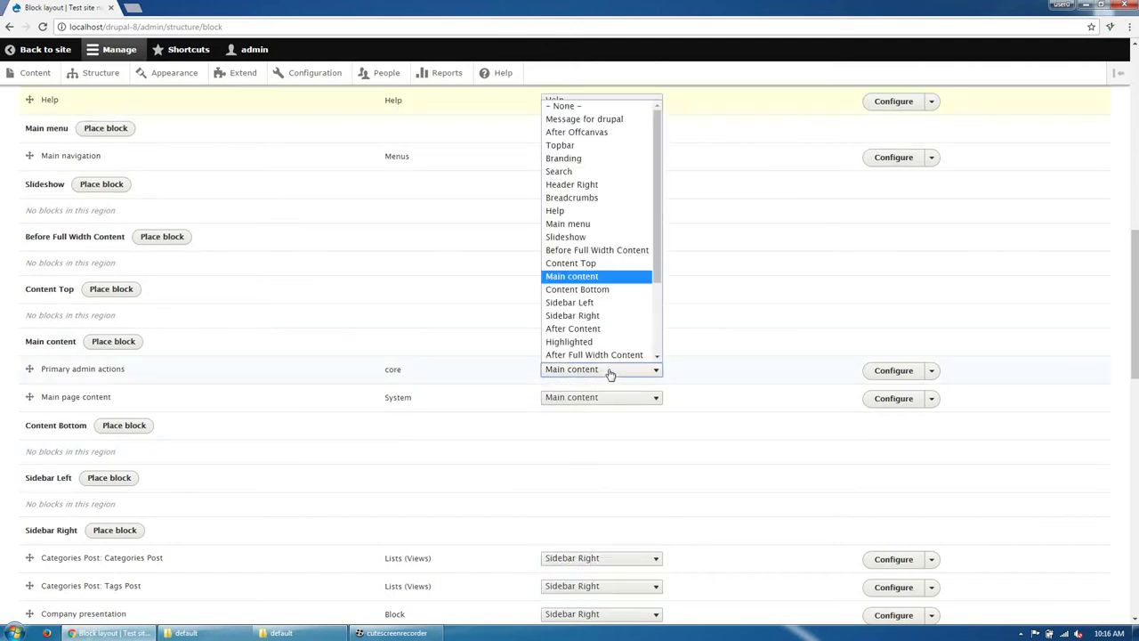
{"action": "scroll", "coordinate": [612, 315], "scroll_direction": "down", "scroll_amount": 3}
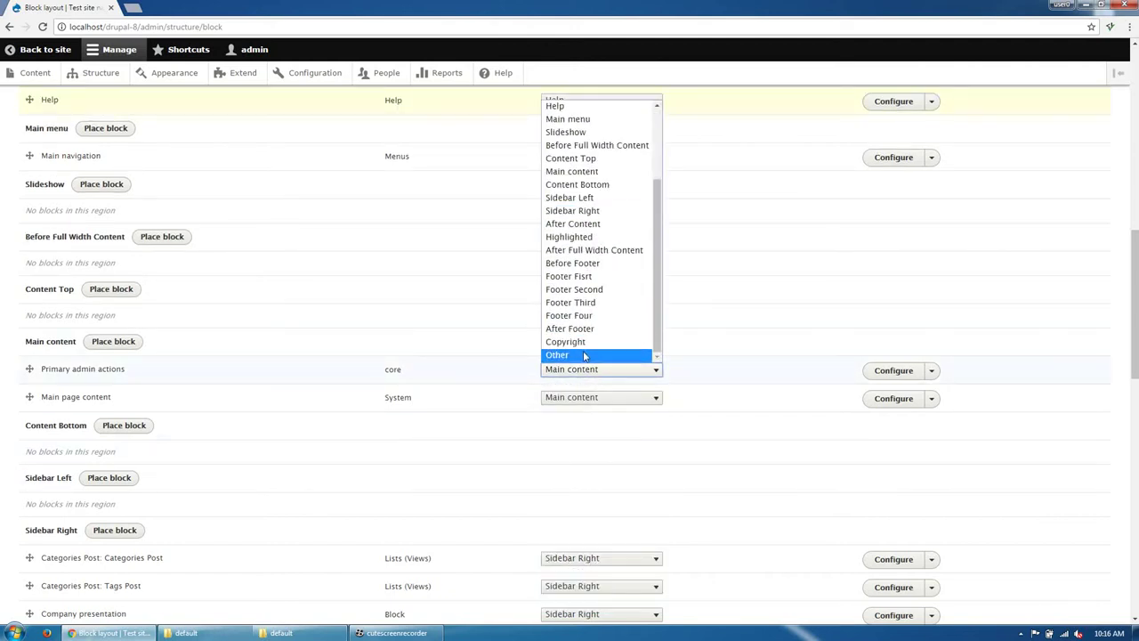
{"action": "left_click", "coordinate": [586, 354]}
Step: Assign the Status messages block to the Message for drupal region and save the block layout
{"action": "scroll", "coordinate": [450, 391], "scroll_direction": "down", "scroll_amount": 3}
{"action": "scroll", "coordinate": [427, 429], "scroll_direction": "down", "scroll_amount": 3}
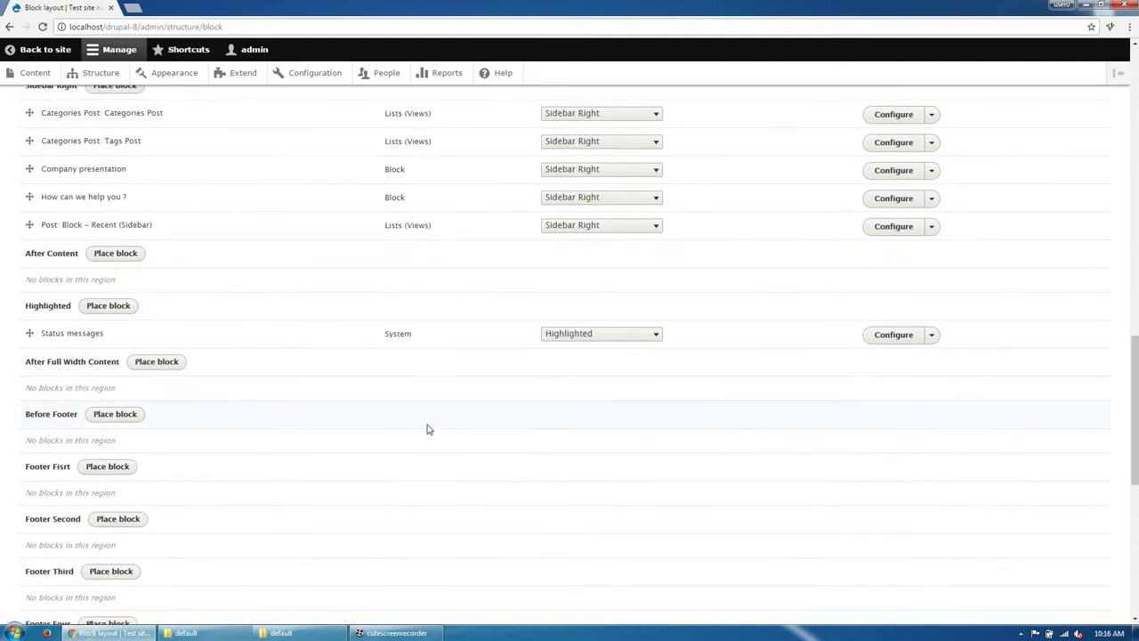
{"action": "left_click", "coordinate": [577, 218]}
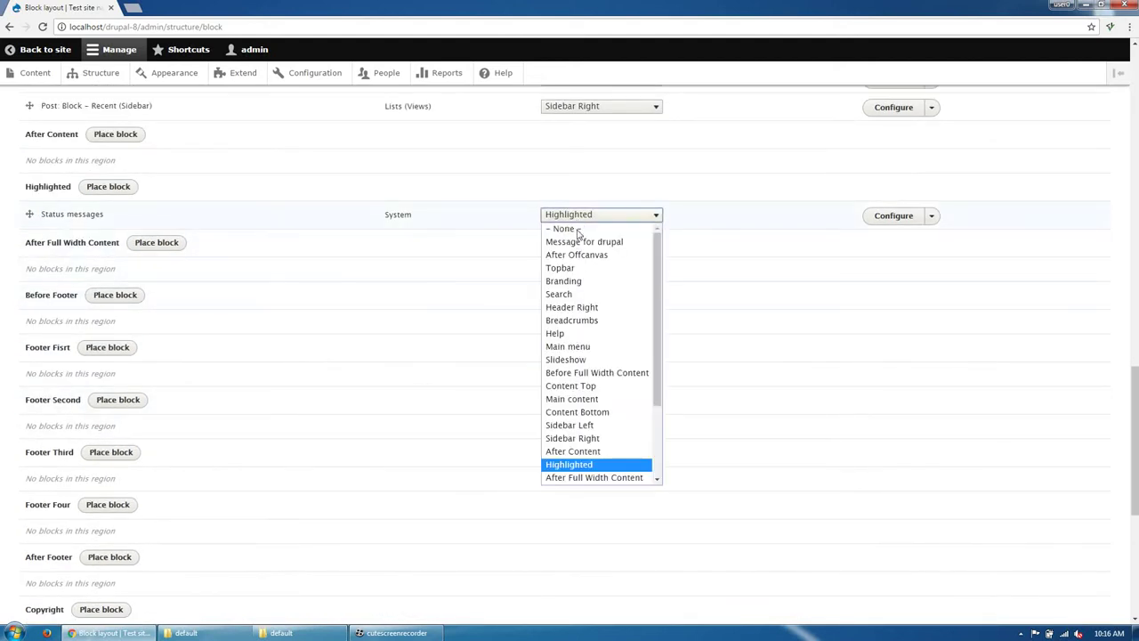
{"action": "left_click", "coordinate": [574, 241]}
{"action": "scroll", "coordinate": [331, 413], "scroll_direction": "down", "scroll_amount": 3}
{"action": "scroll", "coordinate": [335, 415], "scroll_direction": "down", "scroll_amount": 3}
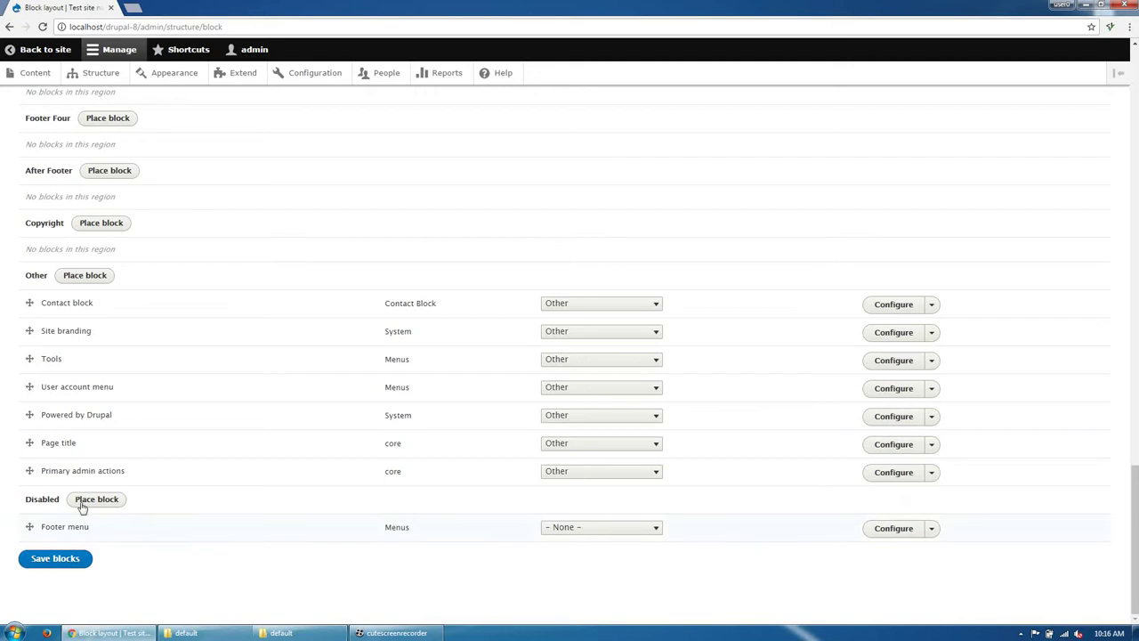
{"action": "left_click", "coordinate": [60, 564]}
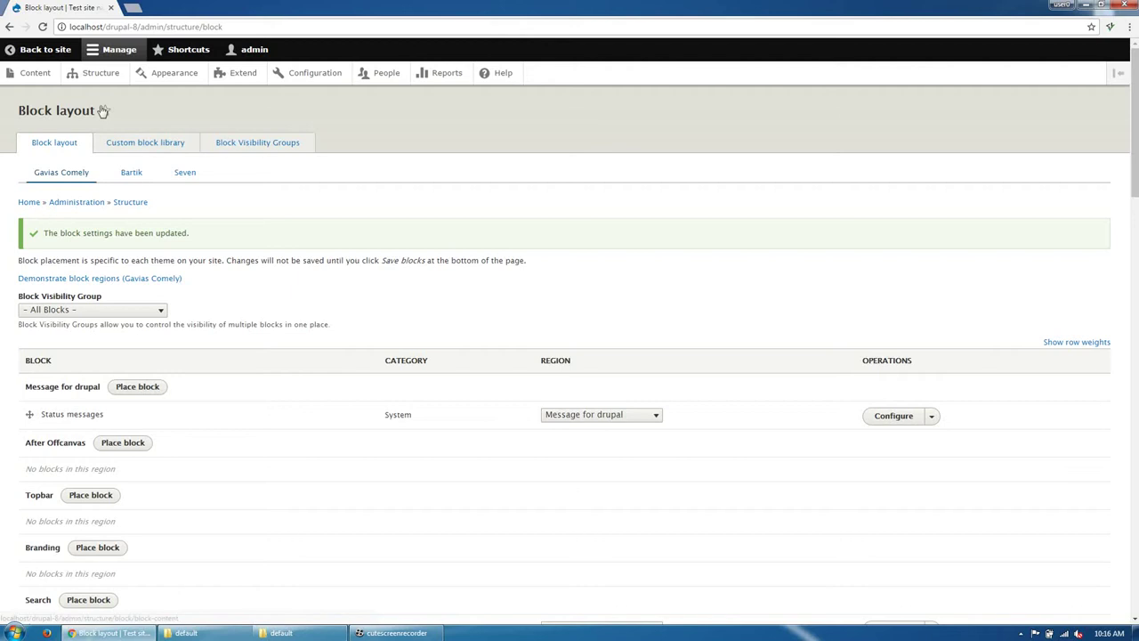
Step: Open the site's front page in a new tab to check the block placement, and return to the block layout page
{"action": "middle_click", "coordinate": [62, 57]}
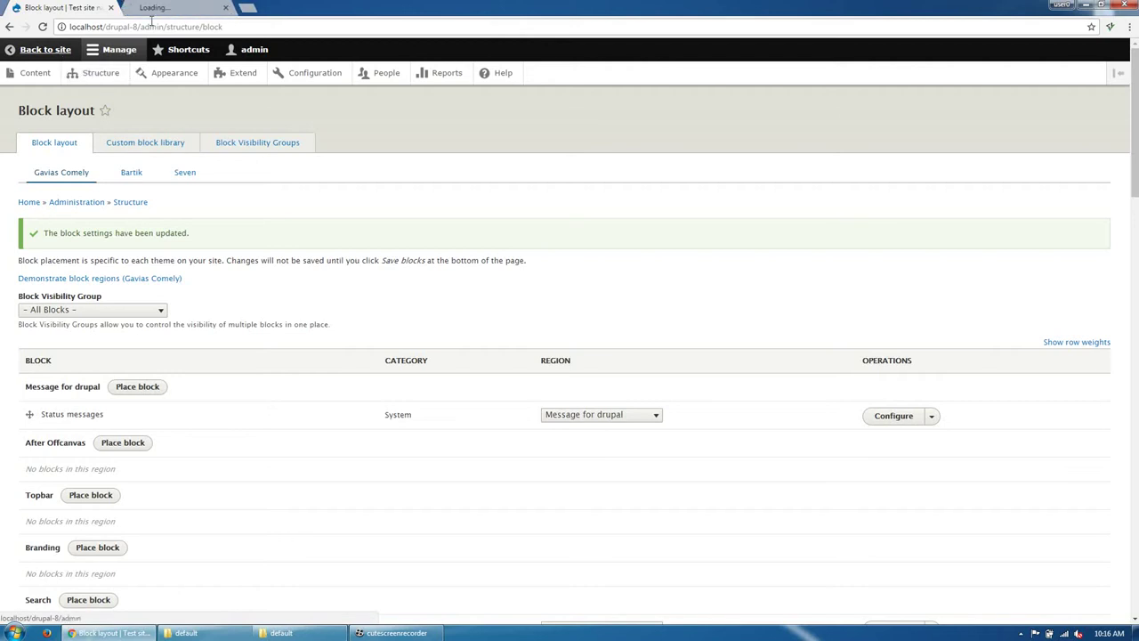
{"action": "left_click", "coordinate": [163, 11]}
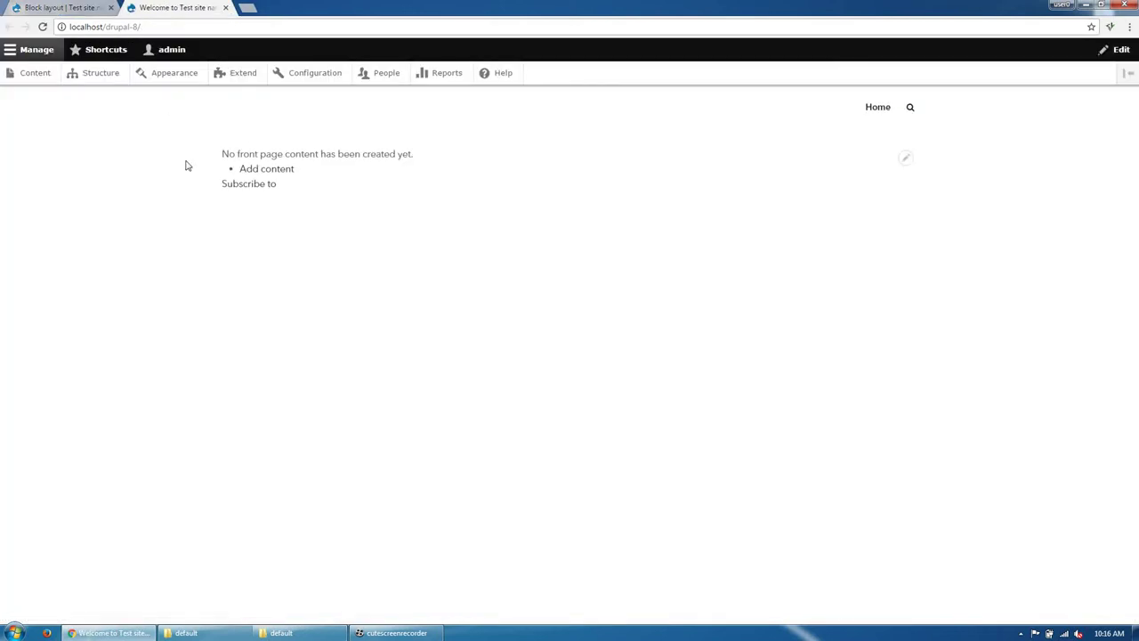
{"action": "left_click", "coordinate": [68, 9]}
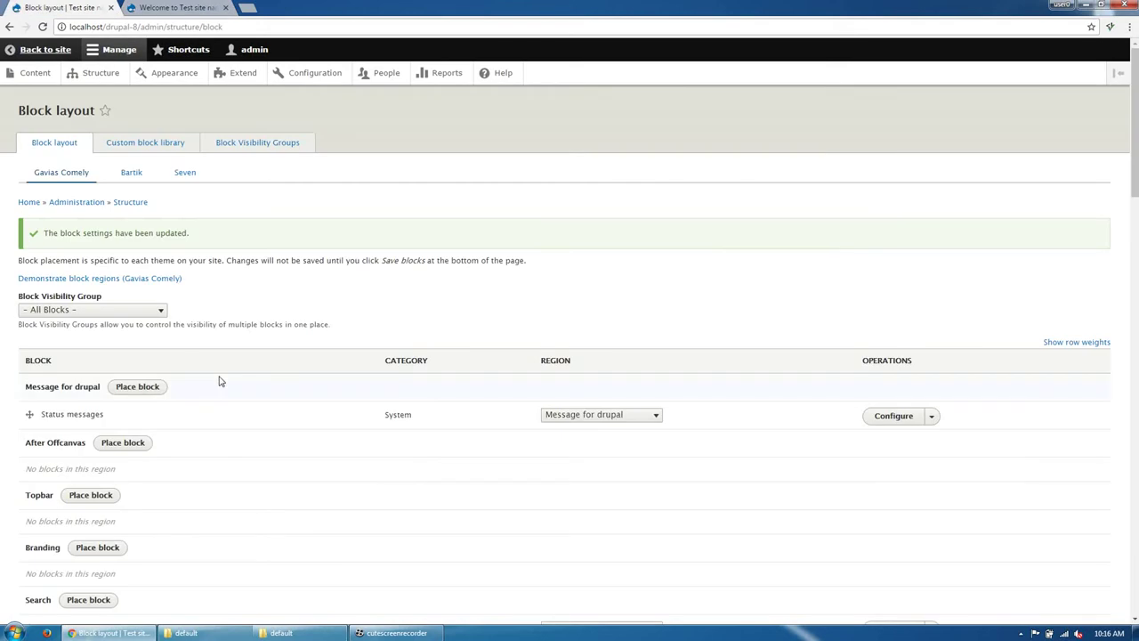
Step: Move the Site branding block from the Other region to the Branding region and save the blocks
{"action": "scroll", "coordinate": [221, 381], "scroll_direction": "down", "scroll_amount": 1}
{"action": "scroll", "coordinate": [201, 345], "scroll_direction": "down", "scroll_amount": 2}
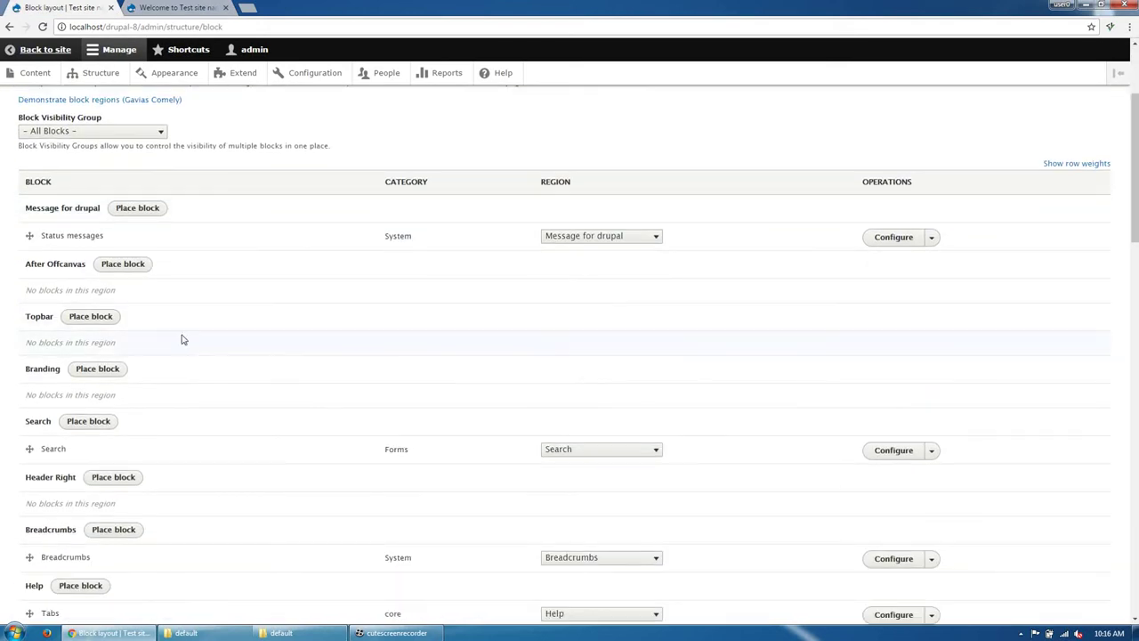
{"action": "scroll", "coordinate": [169, 402], "scroll_direction": "down", "scroll_amount": 20}
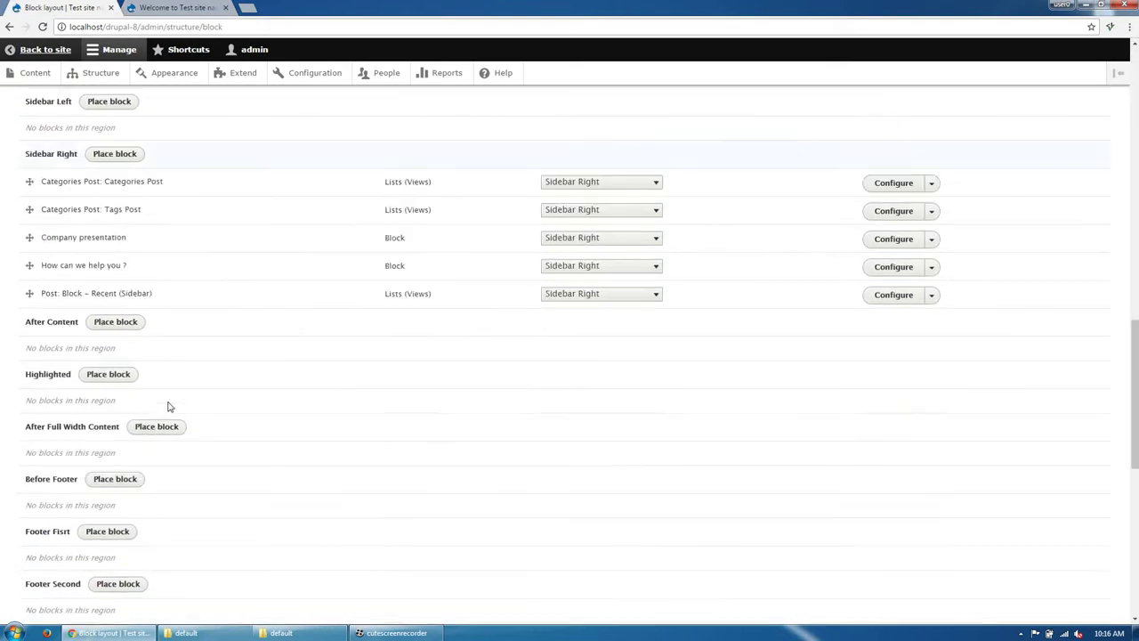
{"action": "scroll", "coordinate": [160, 410], "scroll_direction": "down", "scroll_amount": 4}
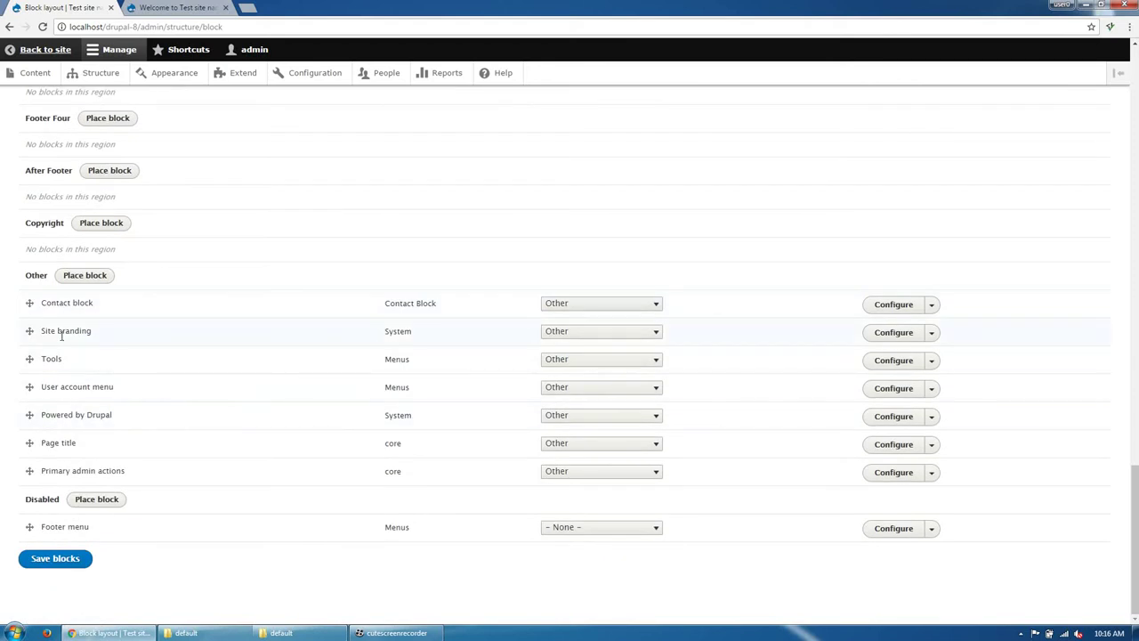
{"action": "left_click", "coordinate": [554, 341]}
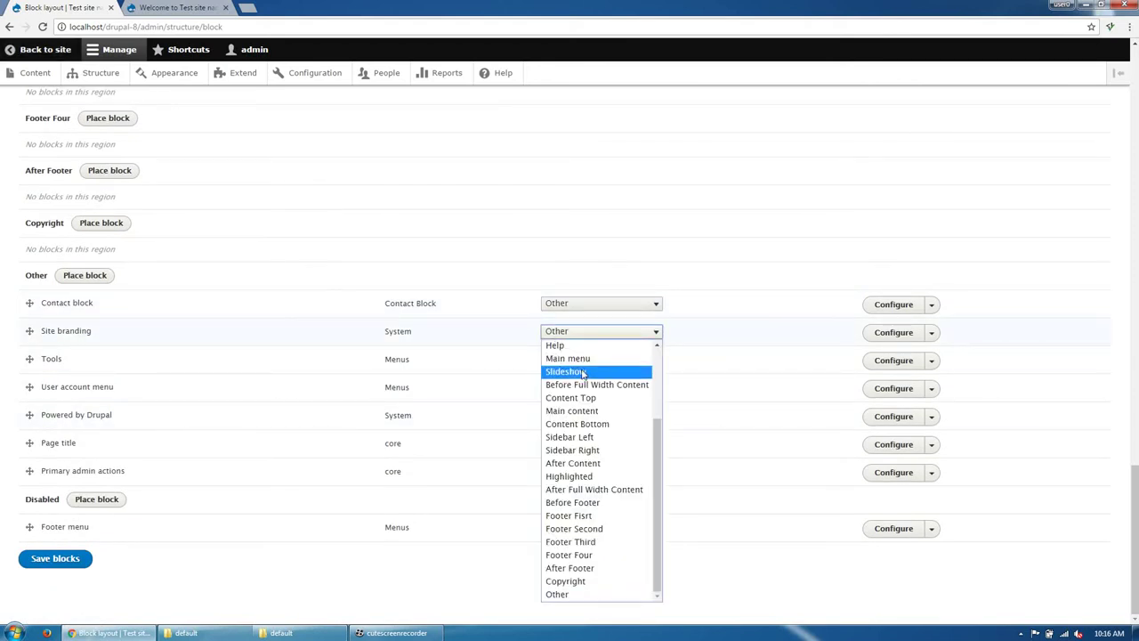
{"action": "scroll", "coordinate": [589, 427], "scroll_direction": "up", "scroll_amount": 3}
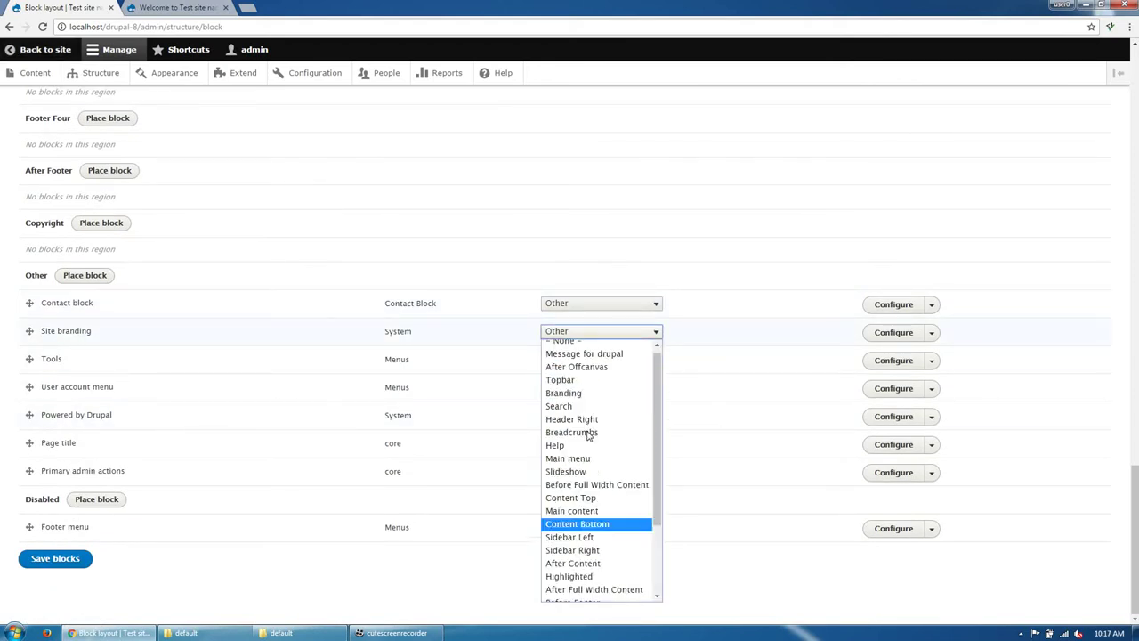
{"action": "left_click", "coordinate": [588, 400]}
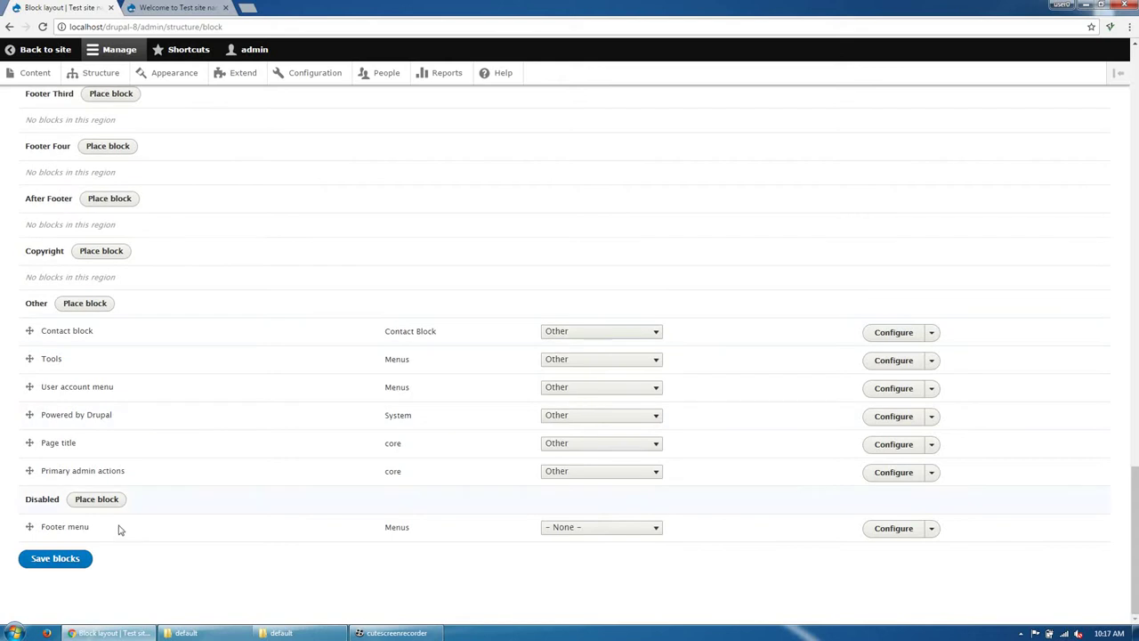
{"action": "left_click", "coordinate": [64, 559]}
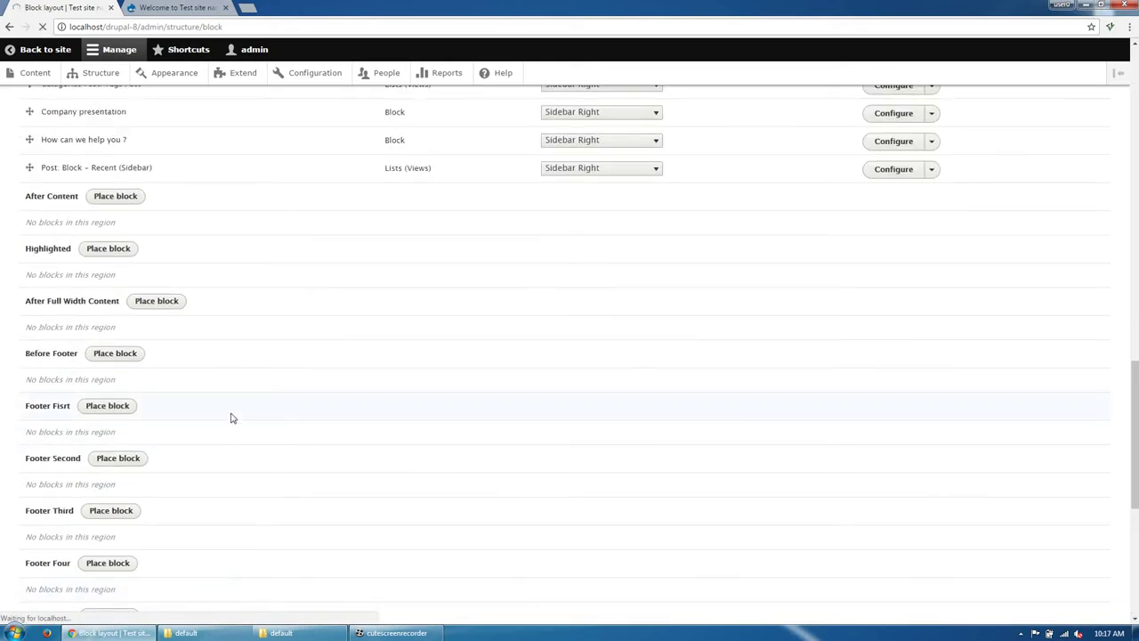
Step: Configure the Site branding block to hide the site slogan and save the block
{"action": "scroll", "coordinate": [121, 424], "scroll_direction": "down", "scroll_amount": 2}
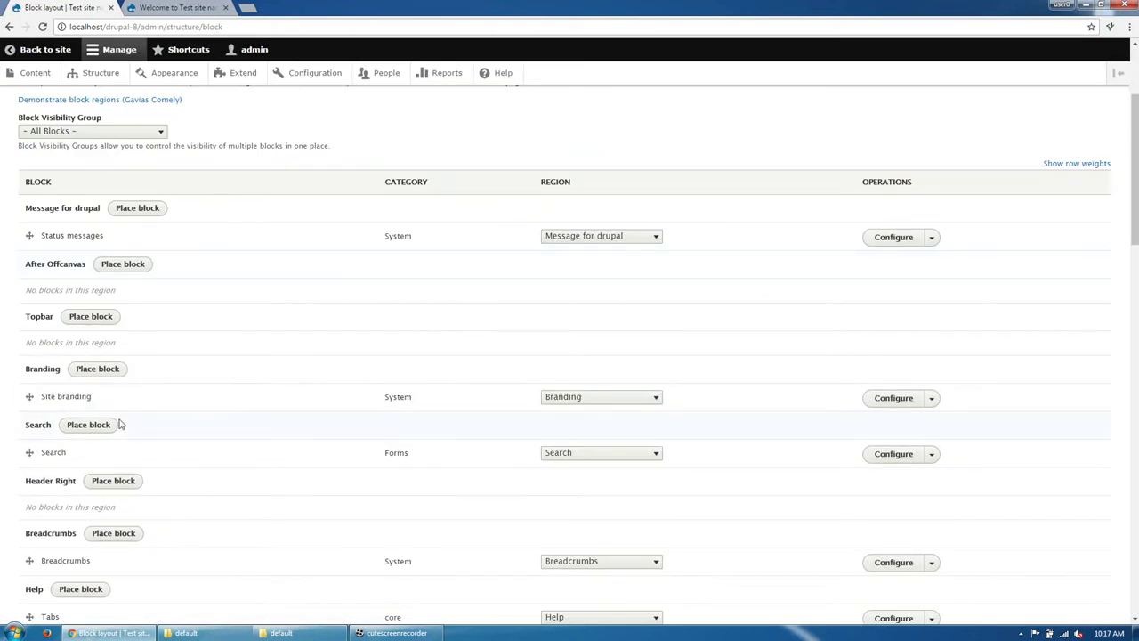
{"action": "left_click", "coordinate": [876, 402]}
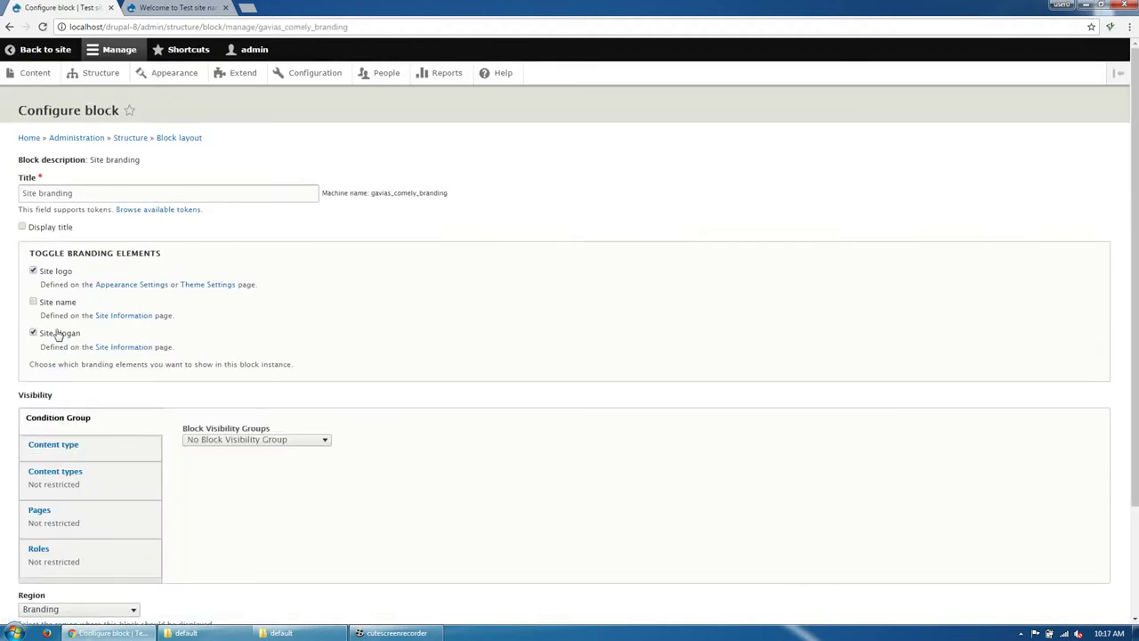
{"action": "left_click", "coordinate": [57, 334]}
{"action": "scroll", "coordinate": [148, 461], "scroll_direction": "down", "scroll_amount": 3}
{"action": "left_click", "coordinate": [51, 554]}
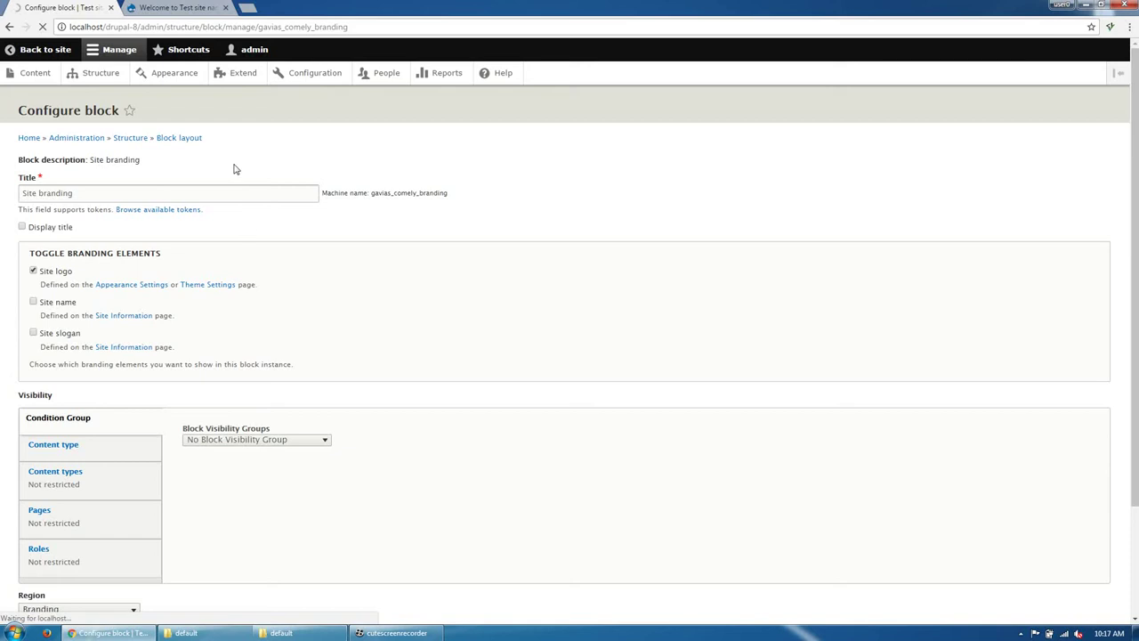
Step: Reload the site's front page to check the branding block, and return to the block layout page
{"action": "left_click", "coordinate": [173, 7]}
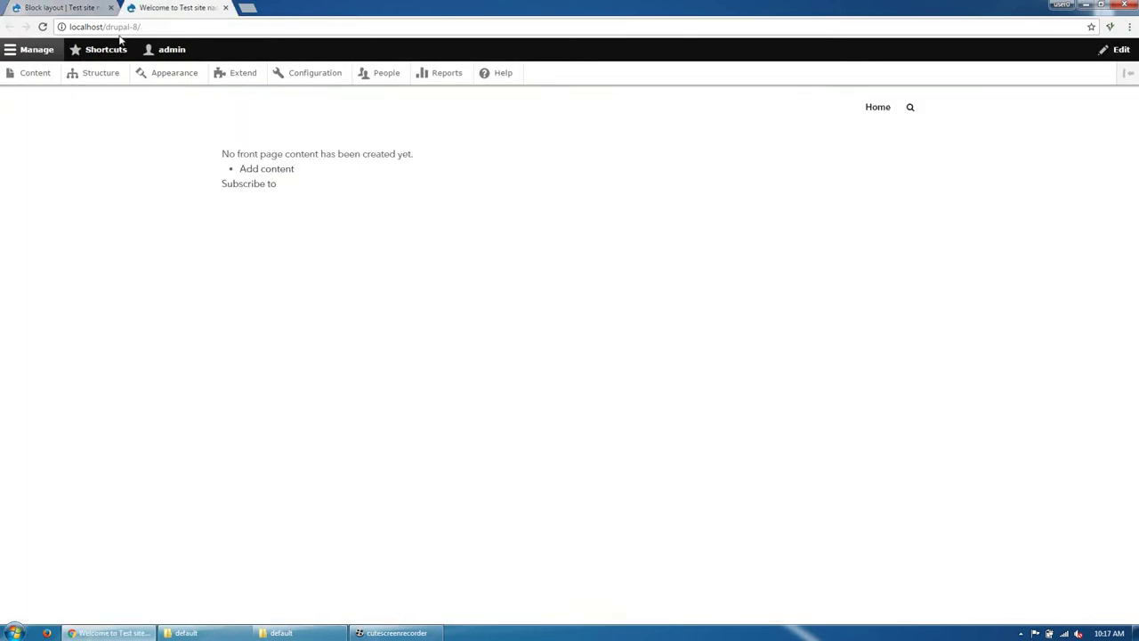
{"action": "left_click", "coordinate": [43, 26]}
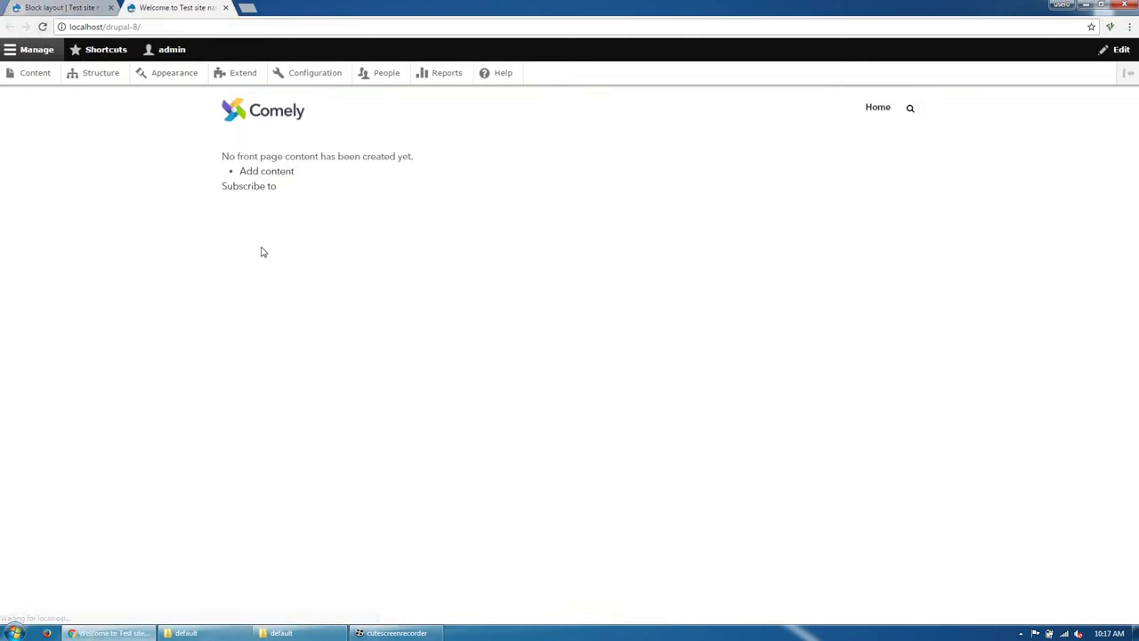
{"action": "left_click", "coordinate": [55, 7]}
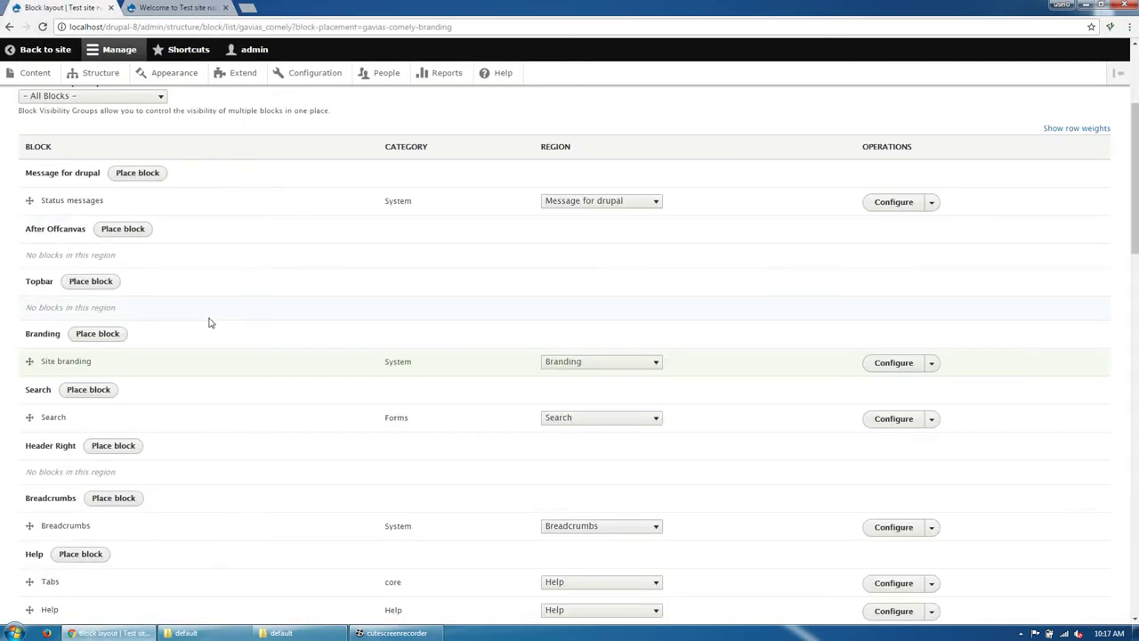
{"action": "scroll", "coordinate": [208, 322], "scroll_direction": "up", "scroll_amount": 3}
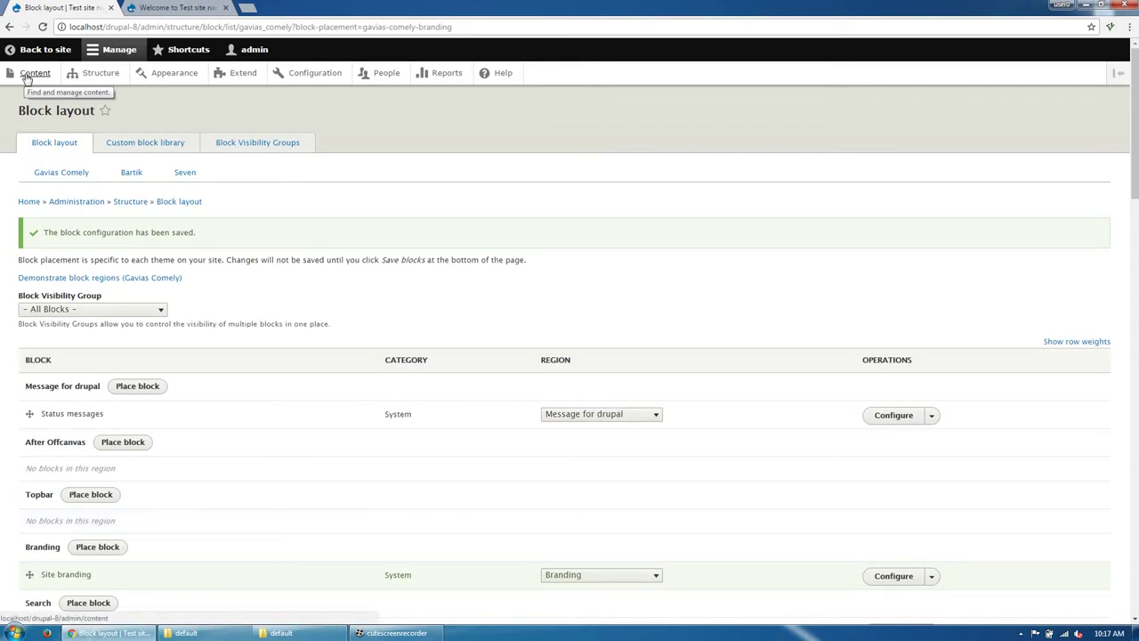
Step: Enable the Block Builder field in the Basic page content type's form display and save the settings
{"action": "left_click", "coordinate": [28, 79]}
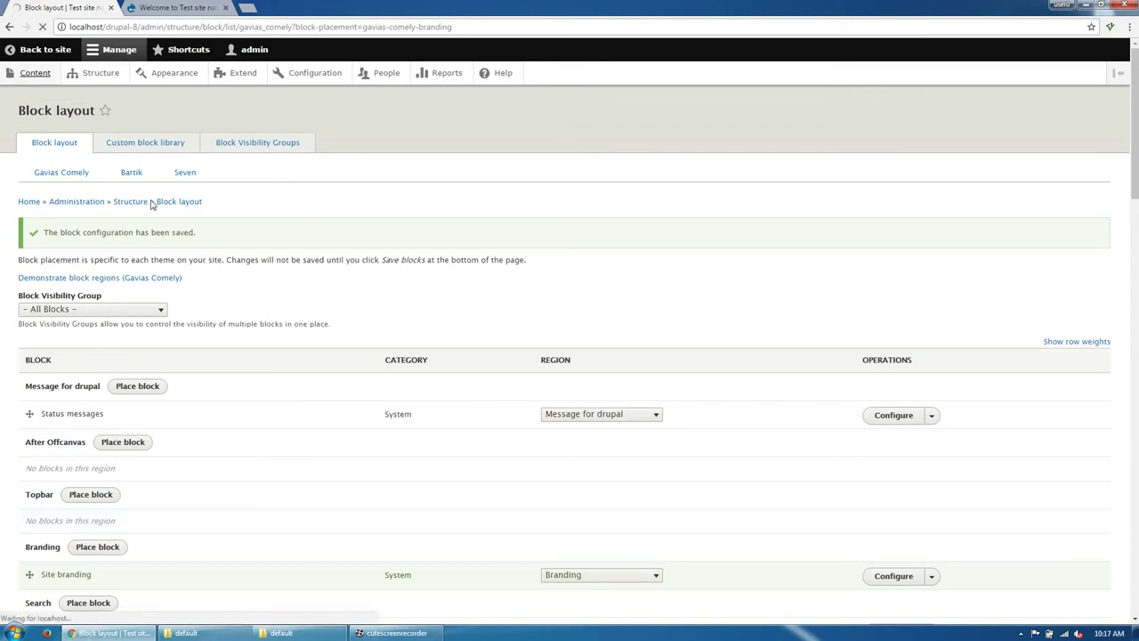
{"action": "left_click", "coordinate": [110, 78]}
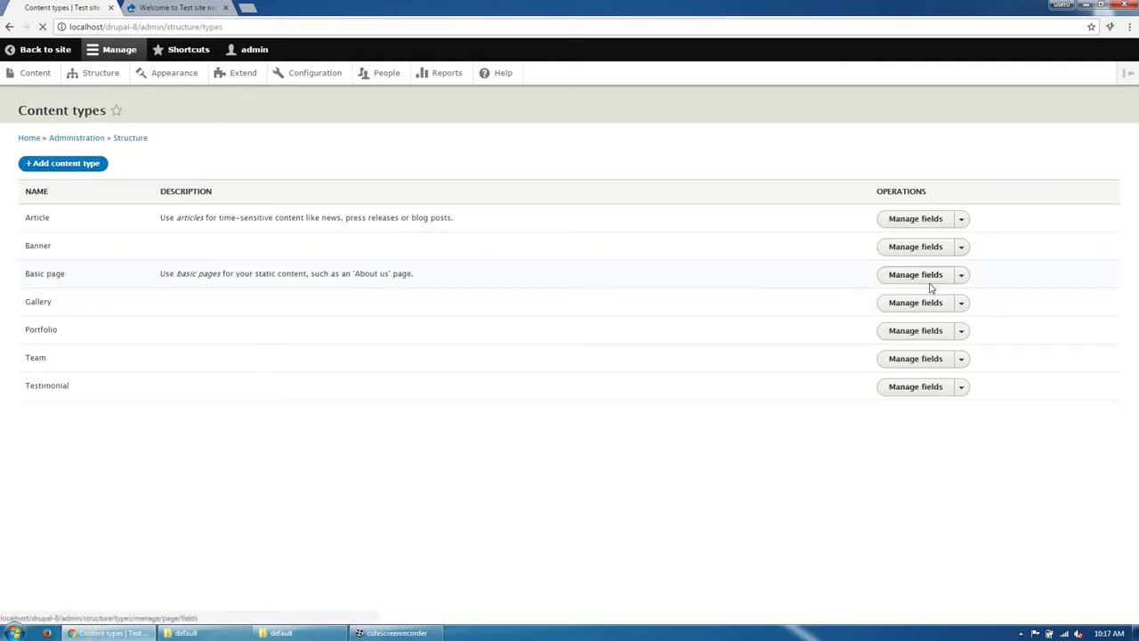
{"action": "left_click", "coordinate": [930, 281]}
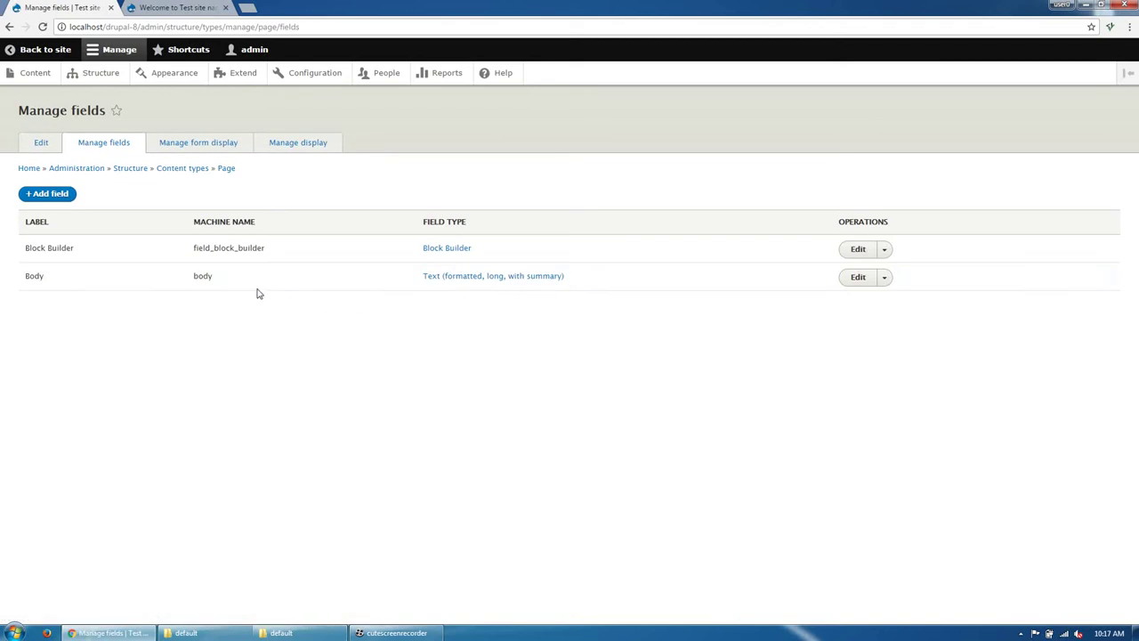
{"action": "left_click", "coordinate": [180, 146]}
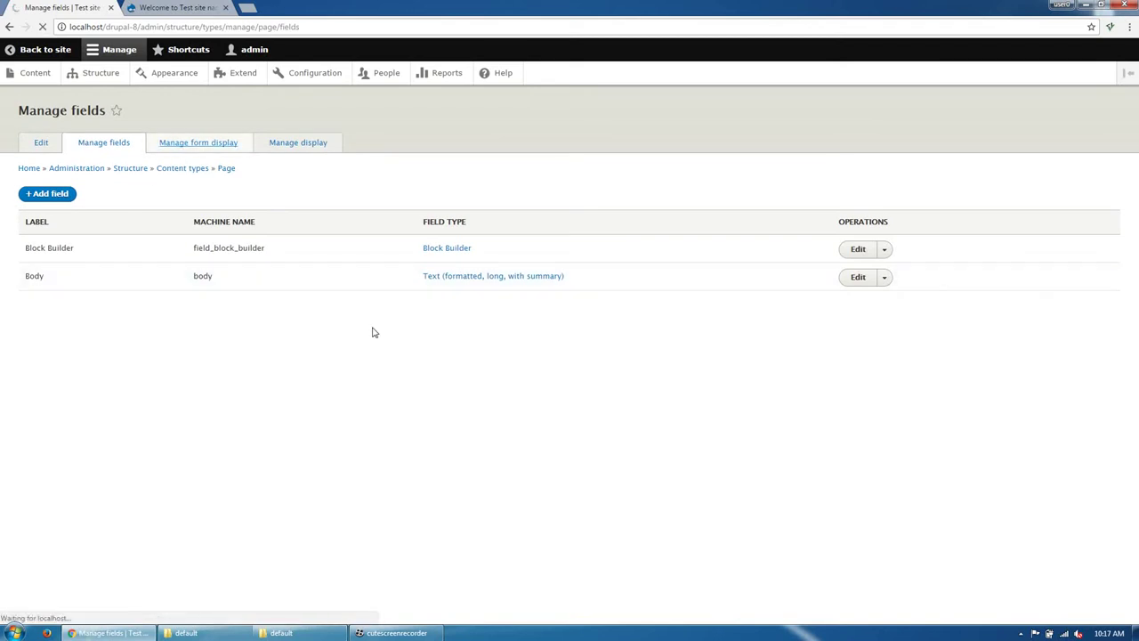
{"action": "scroll", "coordinate": [190, 440], "scroll_direction": "down", "scroll_amount": 2}
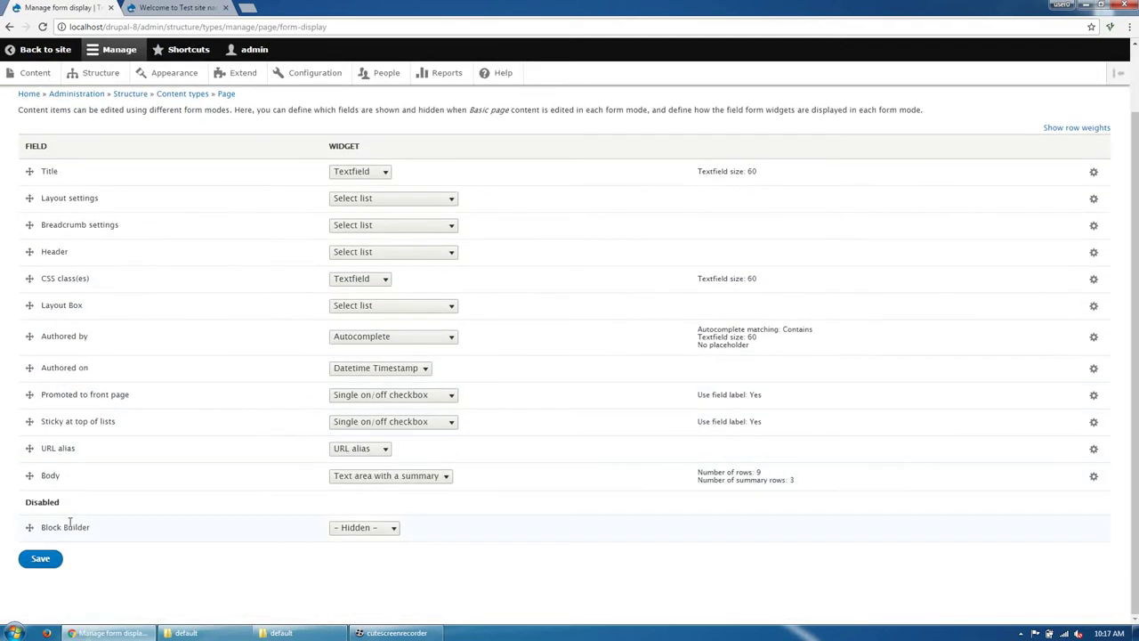
{"action": "left_click_drag", "start_coordinate": [31, 526], "coordinate": [35, 489]}
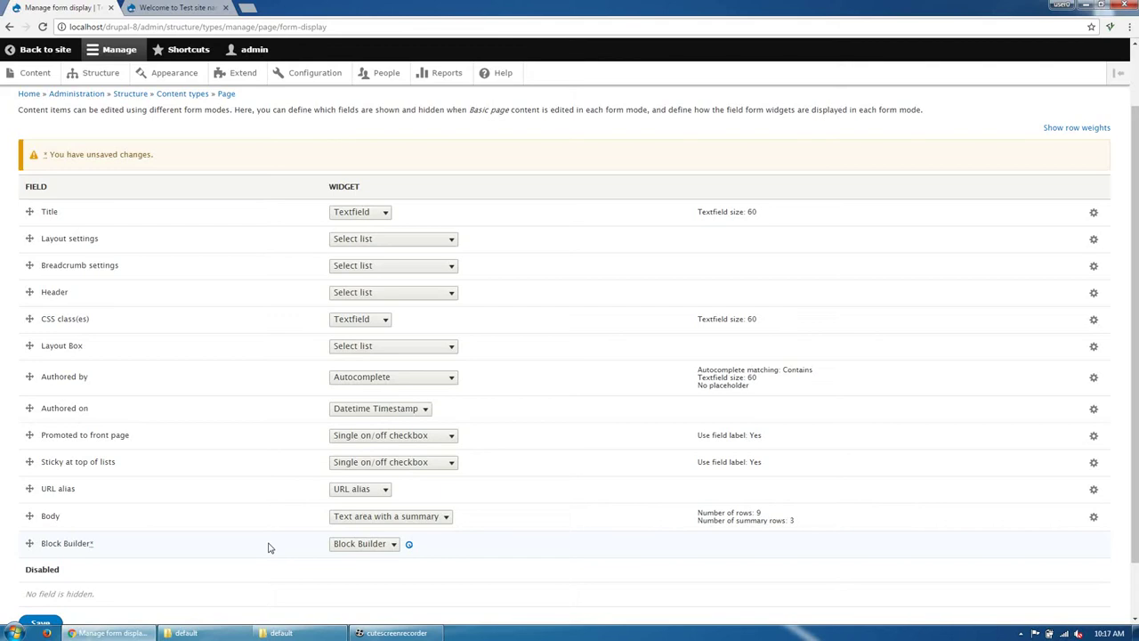
{"action": "scroll", "coordinate": [269, 547], "scroll_direction": "down", "scroll_amount": 3}
{"action": "left_click", "coordinate": [41, 557]}
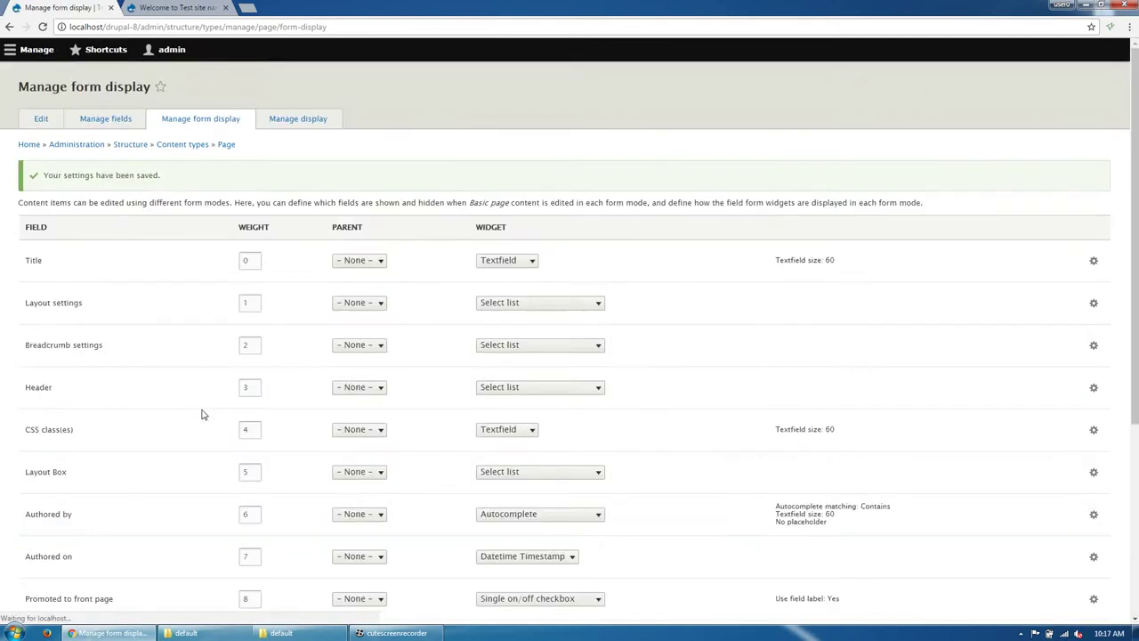
Step: Enable the Block Builder field in the Basic page's default display with its label set to Hidden, and save
{"action": "left_click", "coordinate": [296, 145]}
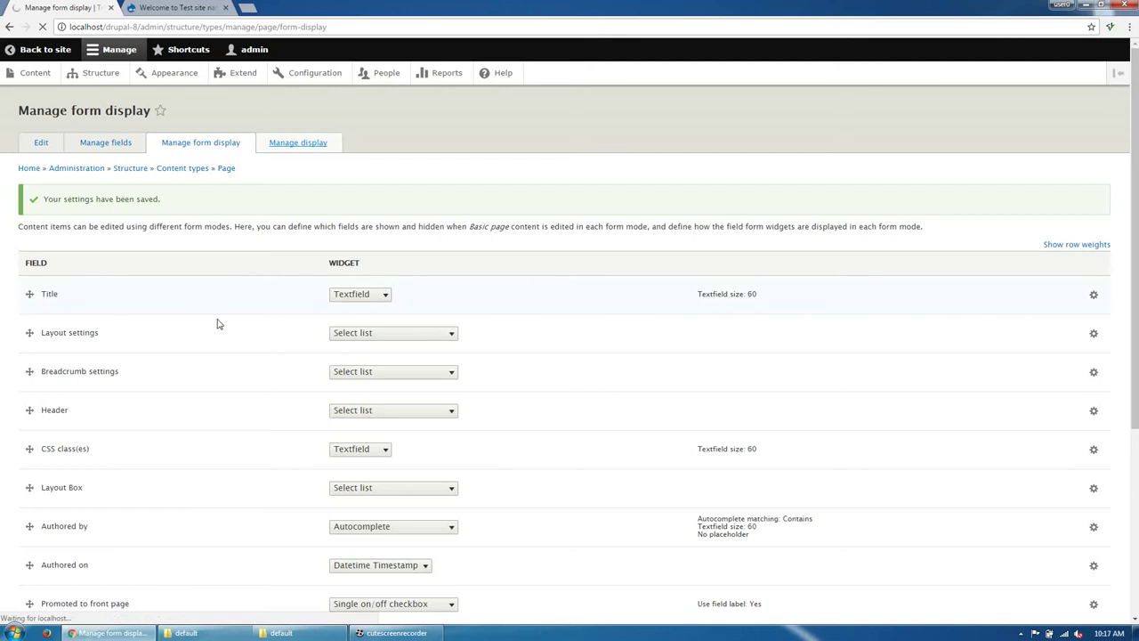
{"action": "left_click_drag", "start_coordinate": [33, 376], "coordinate": [35, 352]}
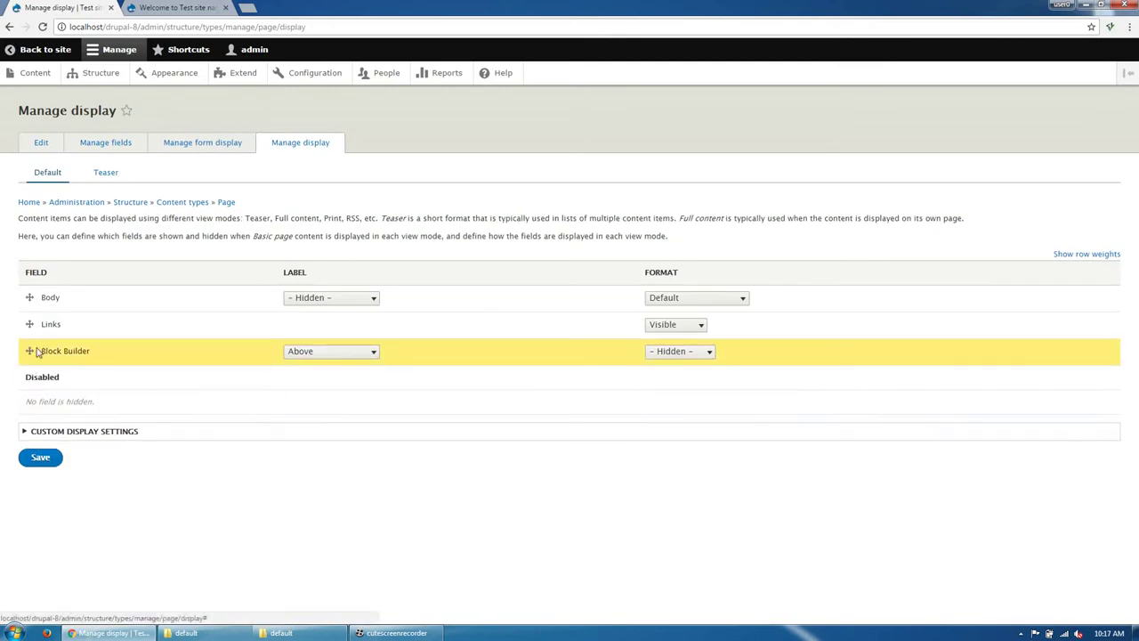
{"action": "left_click", "coordinate": [325, 385]}
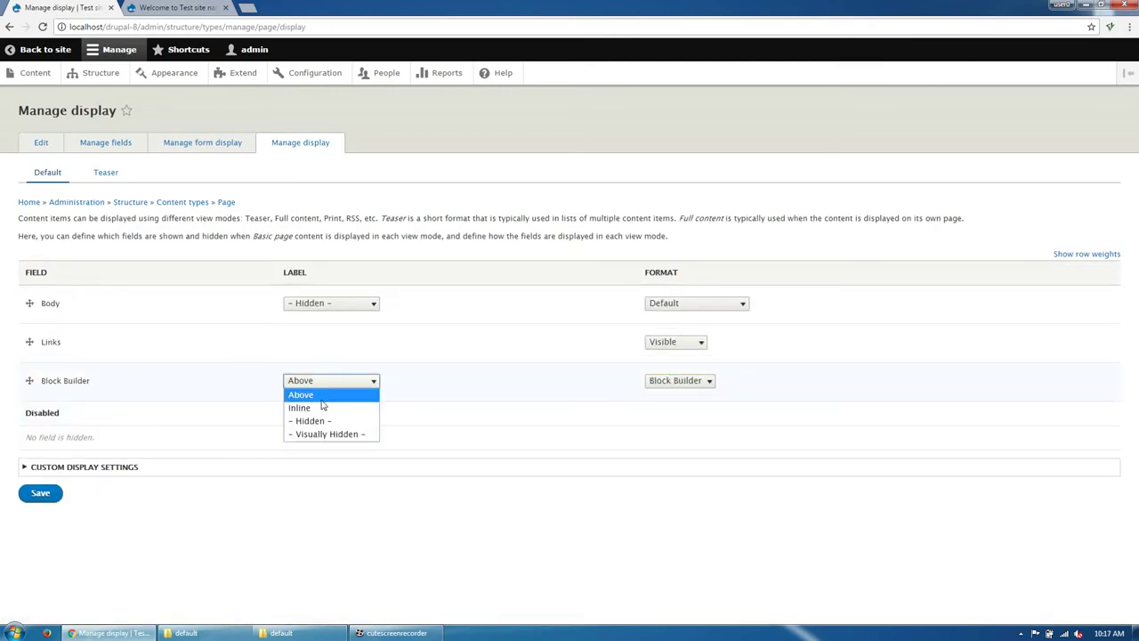
{"action": "left_click", "coordinate": [319, 416]}
{"action": "left_click", "coordinate": [35, 500]}
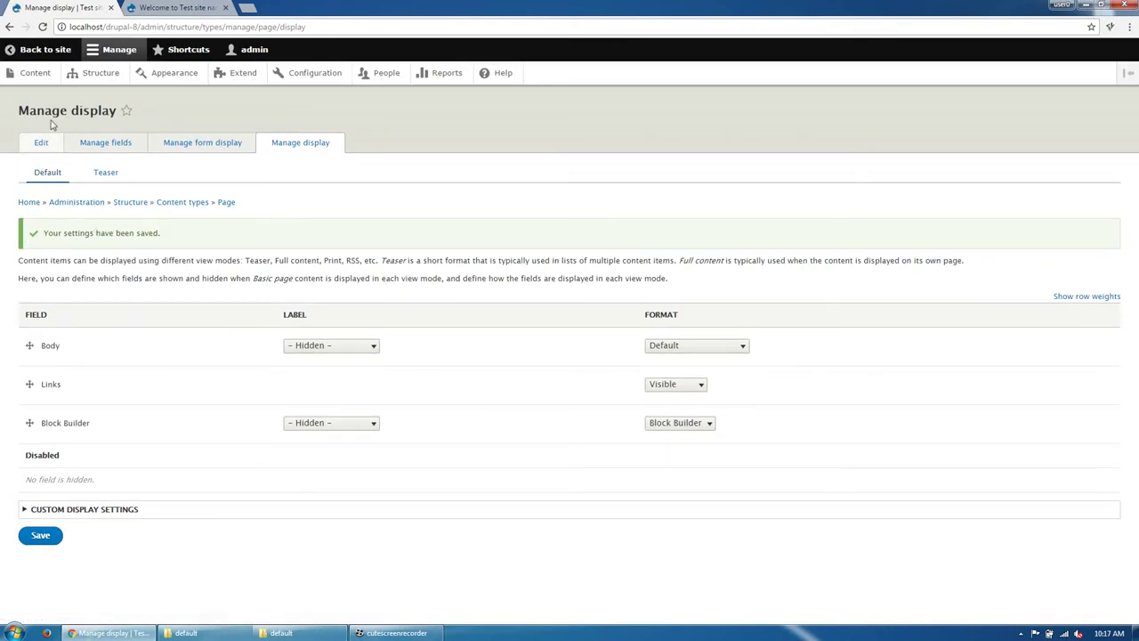
Step: Start a new Basic page content item with the title Home Page
{"action": "left_click", "coordinate": [35, 72]}
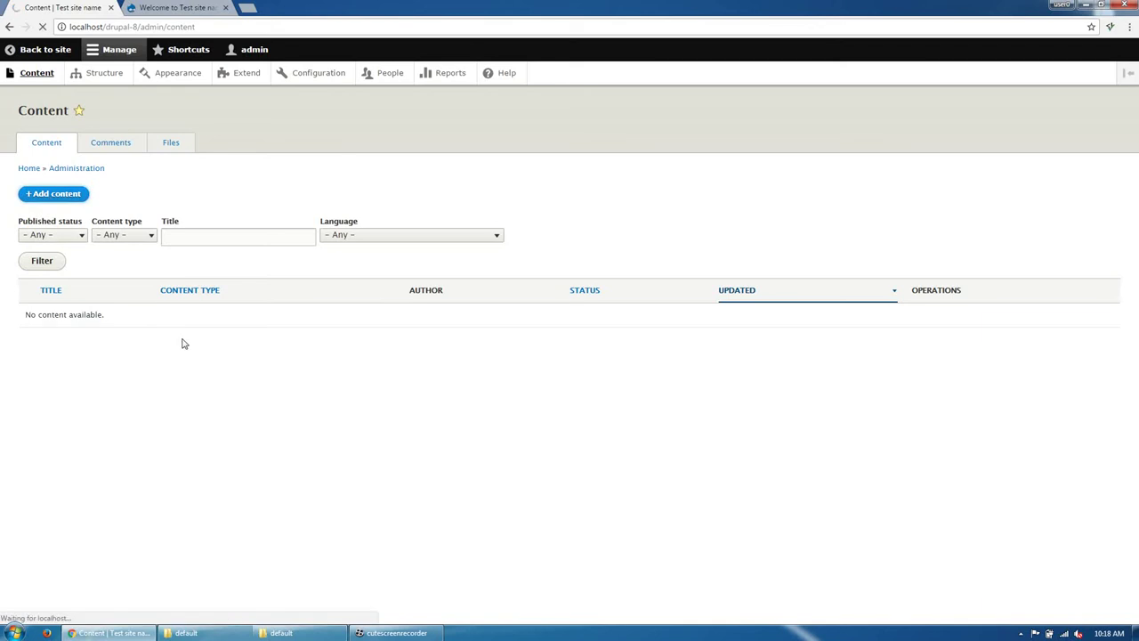
{"action": "left_click", "coordinate": [55, 269]}
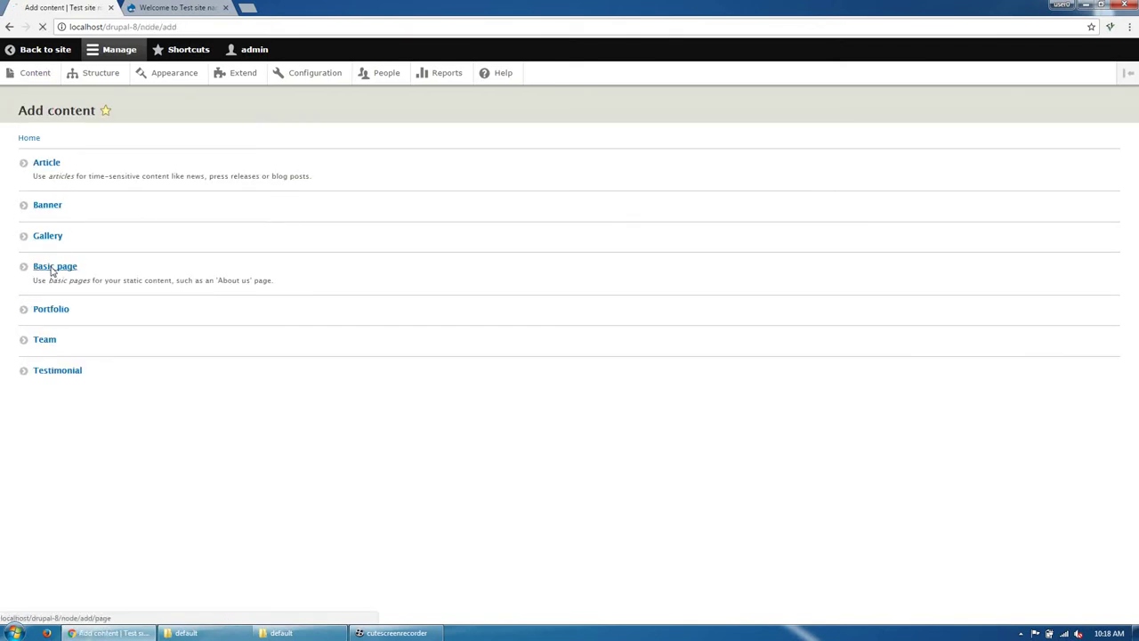
{"action": "left_click", "coordinate": [119, 175]}
{"action": "type", "text": "H"}
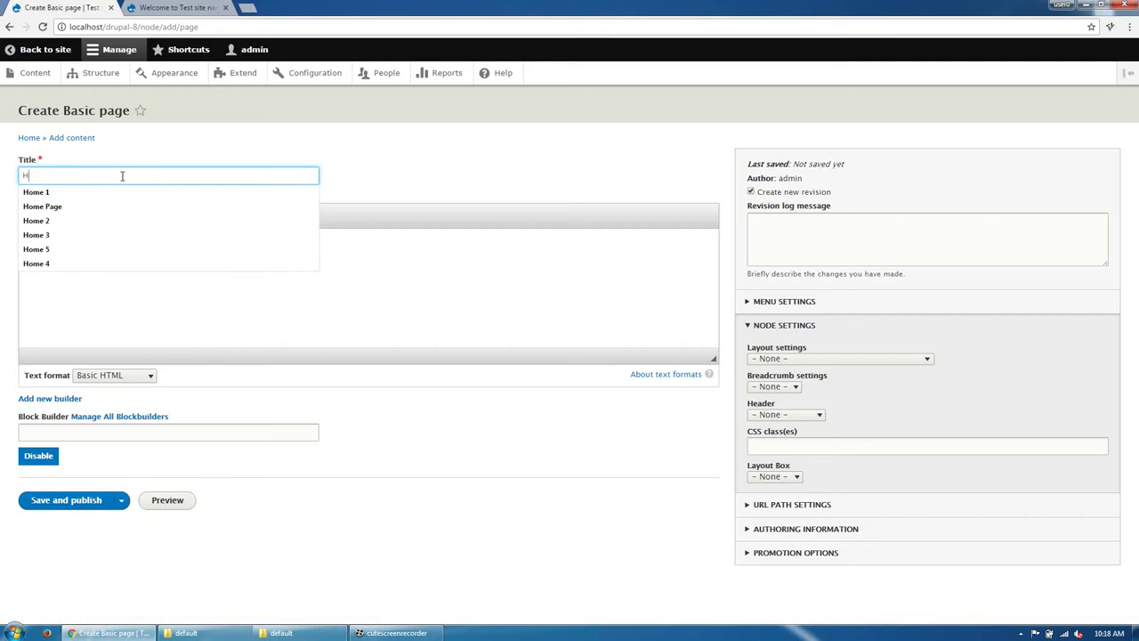
{"action": "type", "text": "ome Page"}
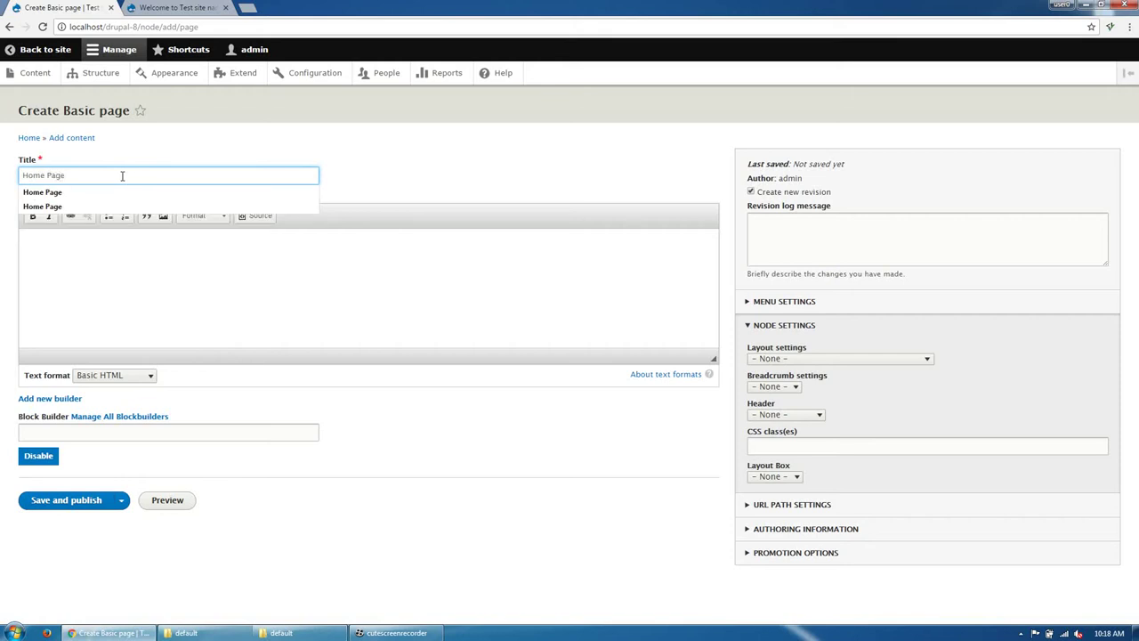
{"action": "left_click", "coordinate": [132, 292]}
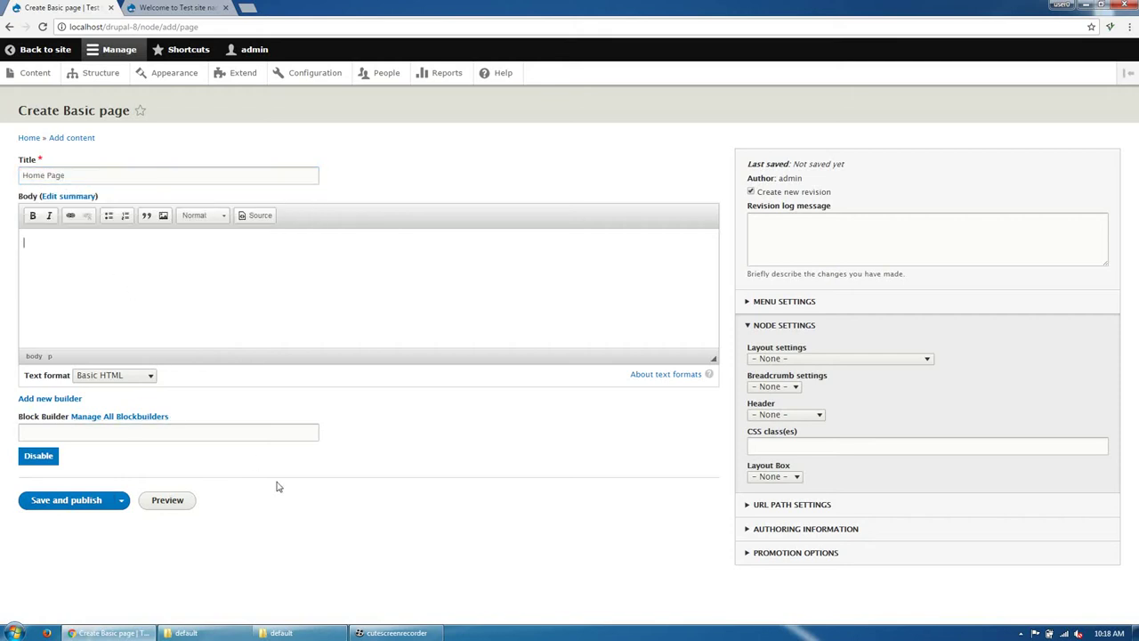
Step: Add a new block builder to the page with the title home page and the machine name home_page
{"action": "left_click", "coordinate": [55, 400]}
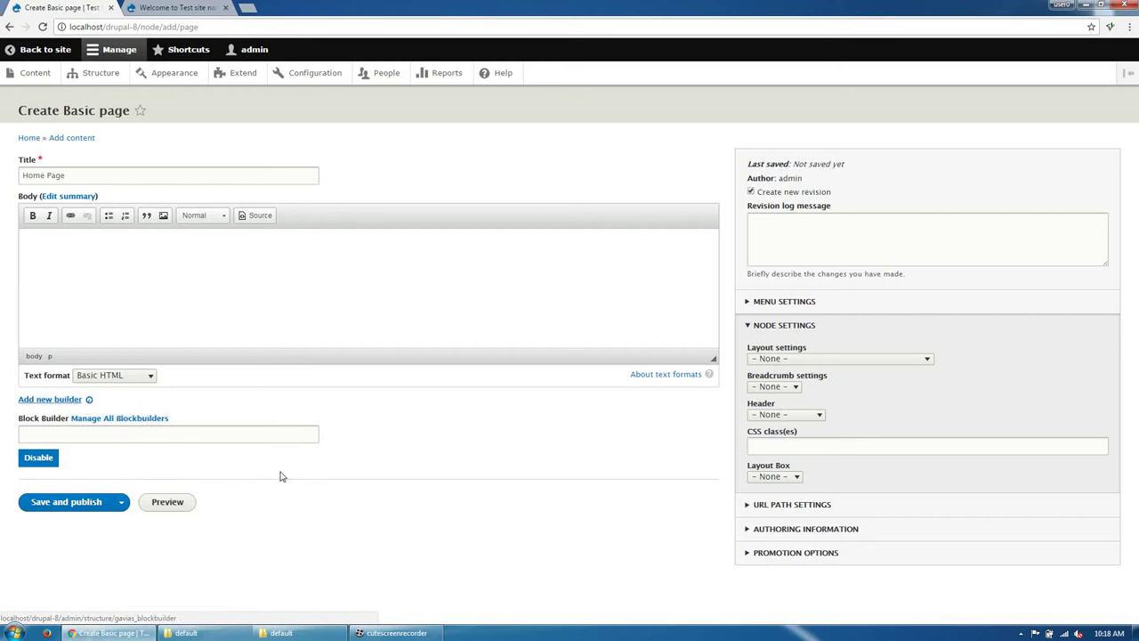
{"action": "left_click", "coordinate": [285, 315]}
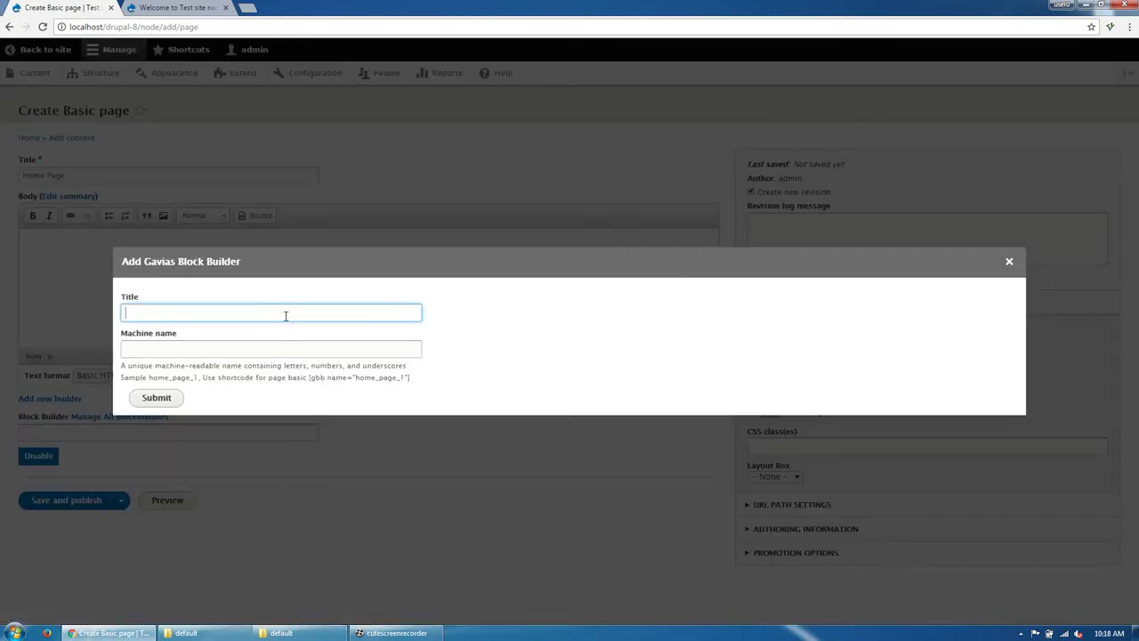
{"action": "type", "text": "home page"}
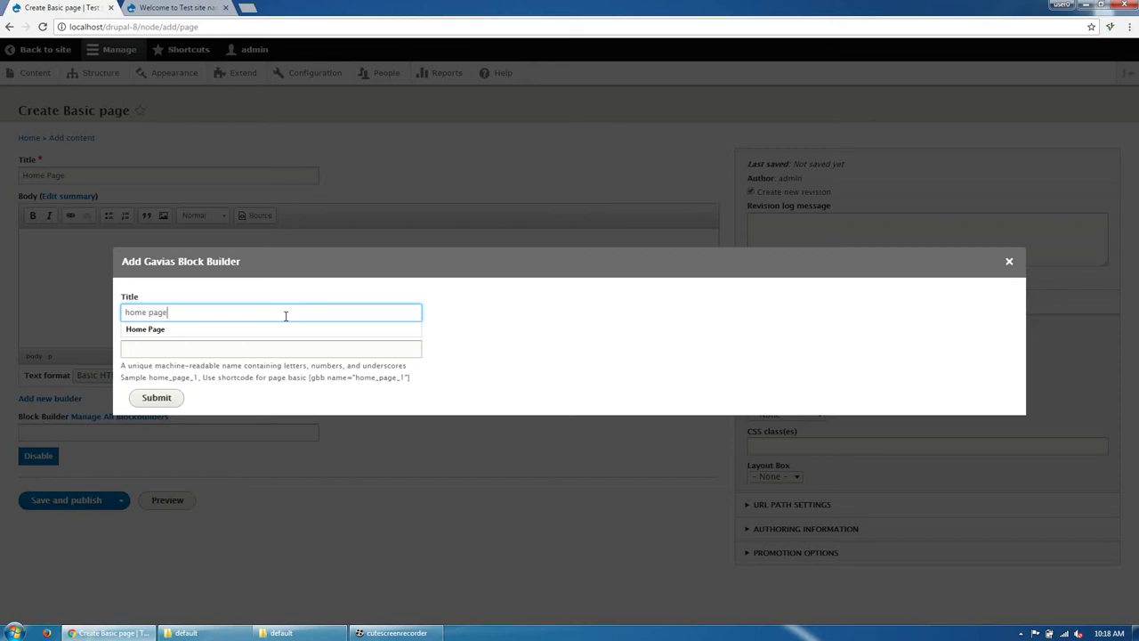
{"action": "key", "text": "Tab"}
{"action": "type", "text": "home_p"}
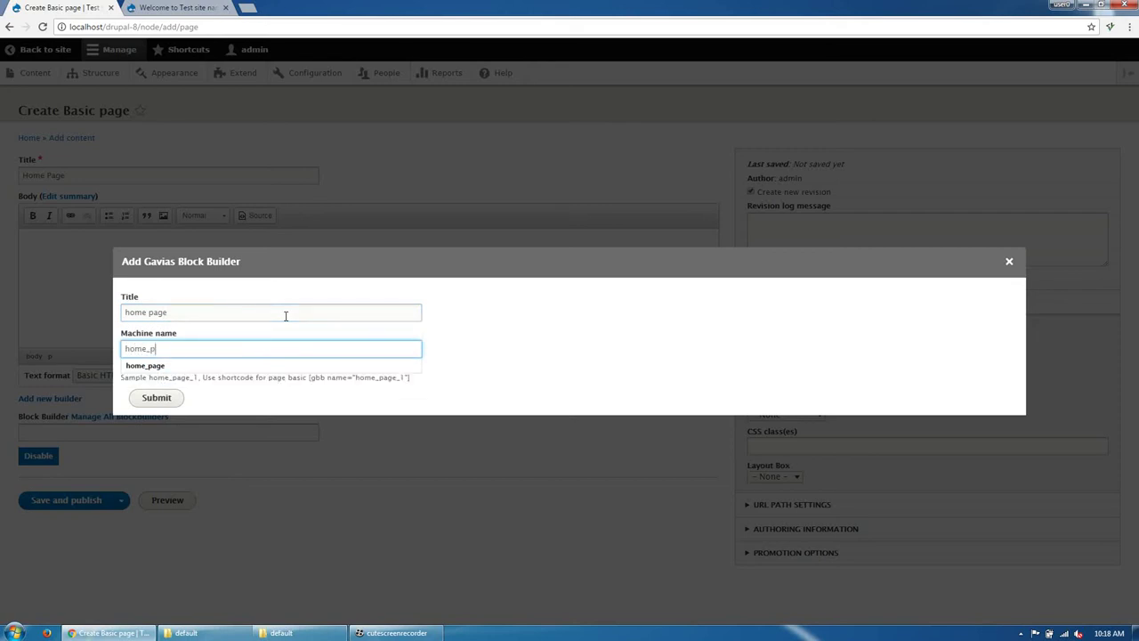
{"action": "type", "text": "age"}
{"action": "left_click", "coordinate": [157, 398]}
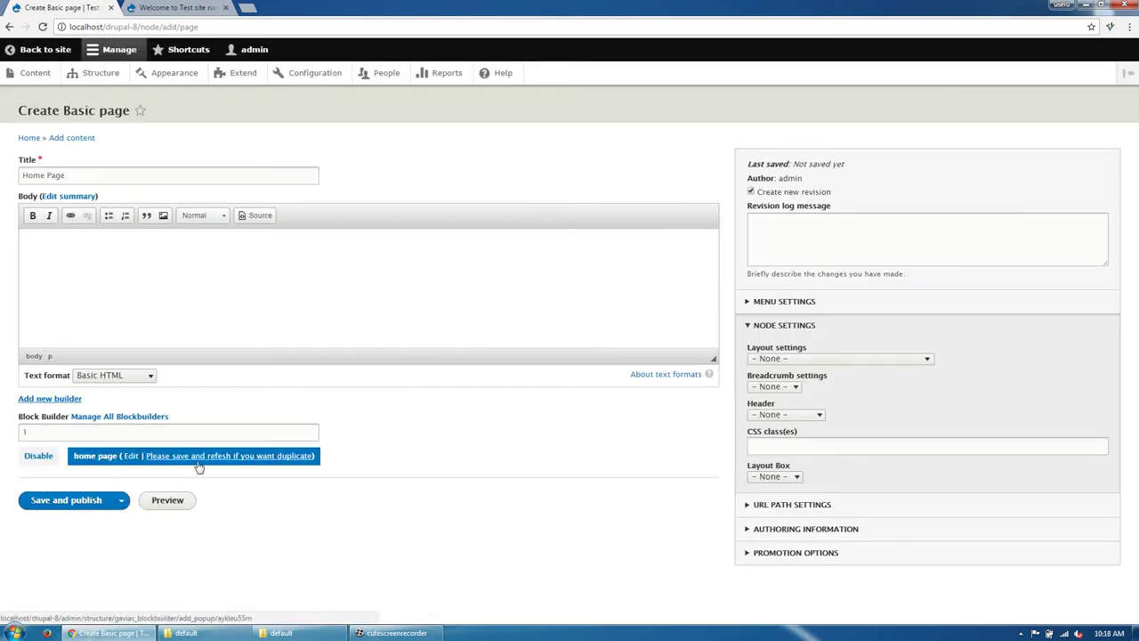
Step: Turn off new revision creation, and set the node's layout to "Fullwith no sidebar (use for block builder)" and its breadcrumb to Disable
{"action": "left_click", "coordinate": [799, 194]}
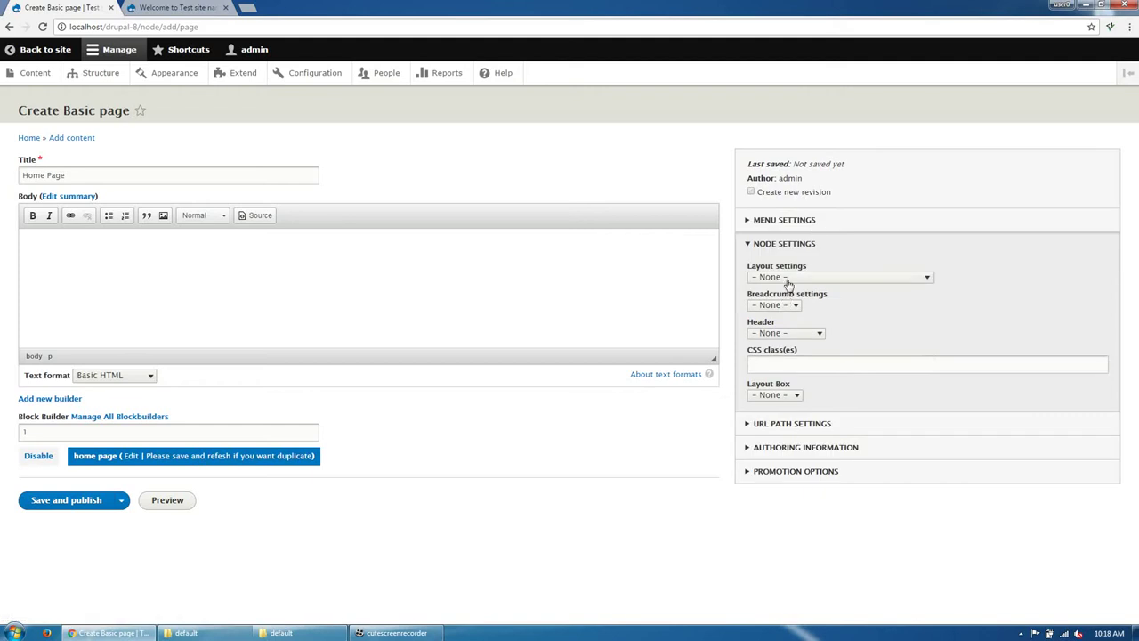
{"action": "left_click", "coordinate": [790, 278]}
{"action": "left_click", "coordinate": [796, 306]}
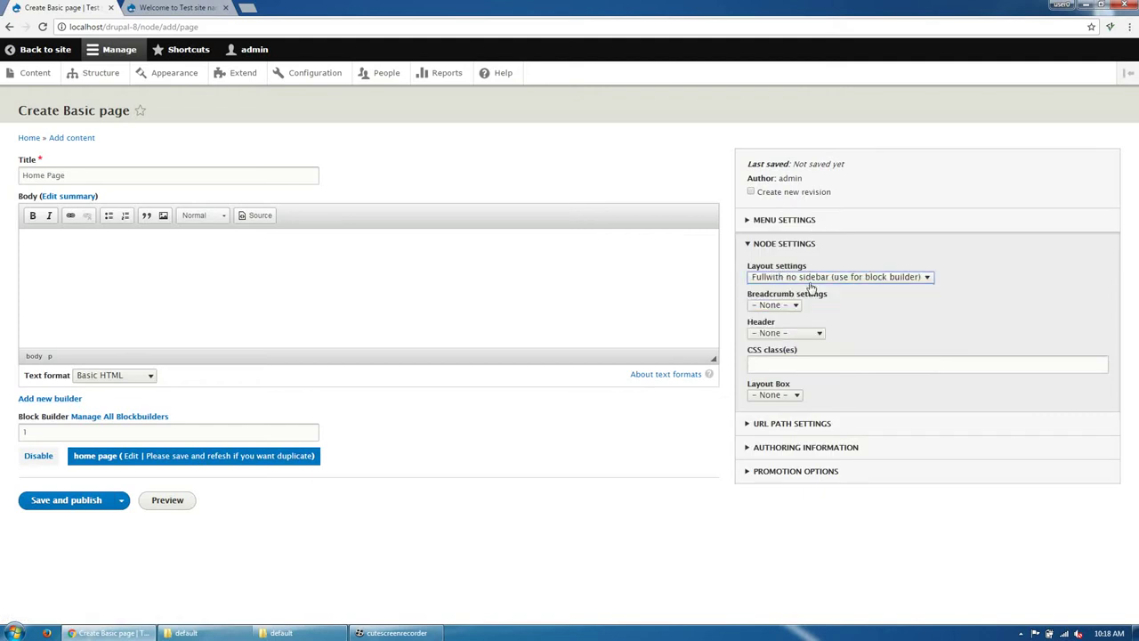
{"action": "left_click", "coordinate": [792, 306]}
{"action": "left_click", "coordinate": [766, 317]}
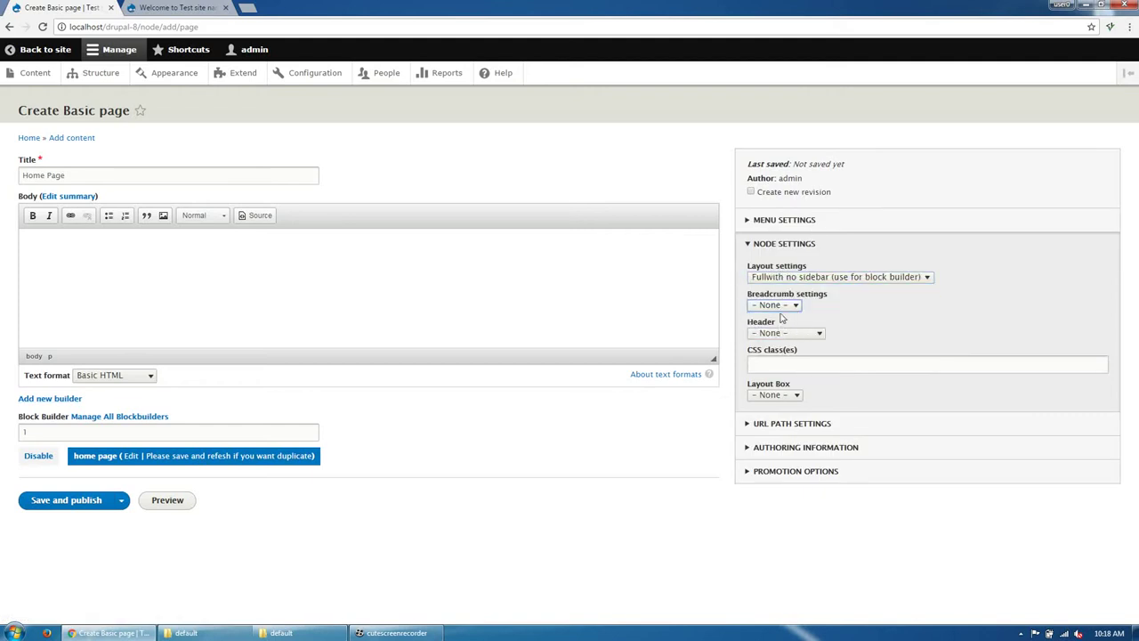
{"action": "left_click", "coordinate": [780, 306]}
{"action": "left_click", "coordinate": [767, 341]}
Step: Save and publish the Home Page with Header and Layout Box left at None, and open it for editing
{"action": "left_click", "coordinate": [783, 333]}
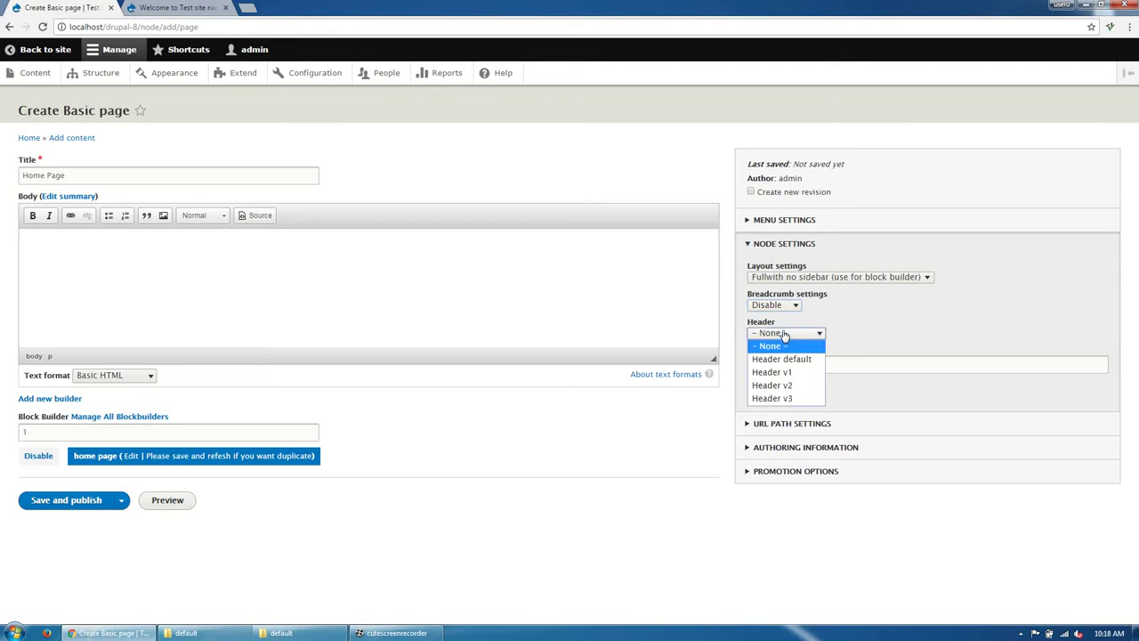
{"action": "left_click", "coordinate": [784, 344]}
{"action": "left_click", "coordinate": [779, 401]}
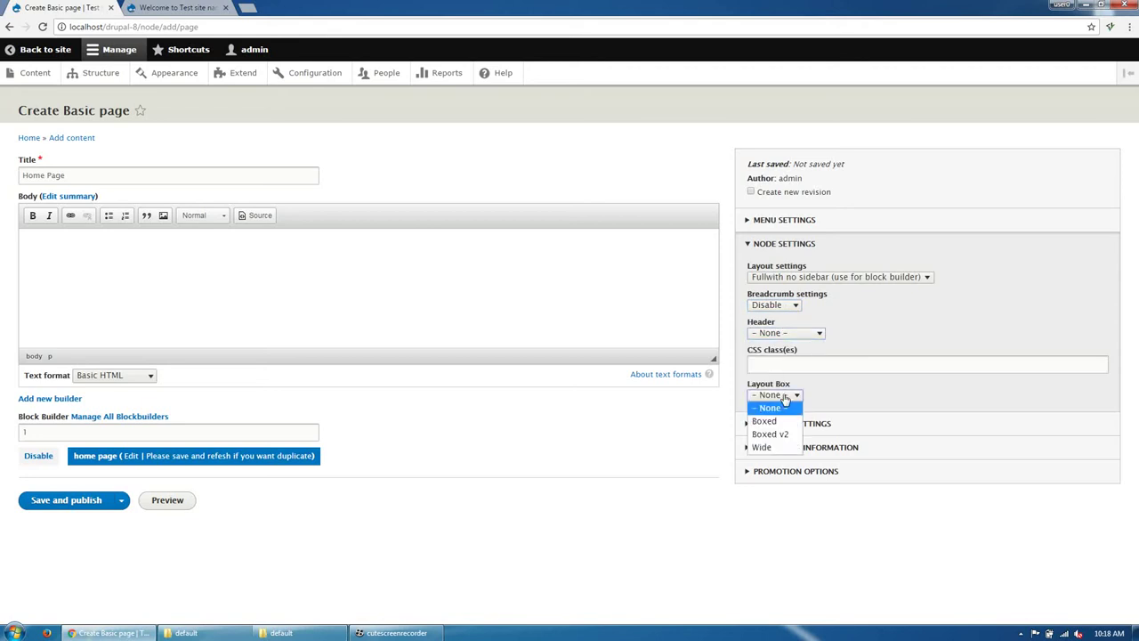
{"action": "left_click", "coordinate": [796, 398]}
{"action": "left_click", "coordinate": [80, 501]}
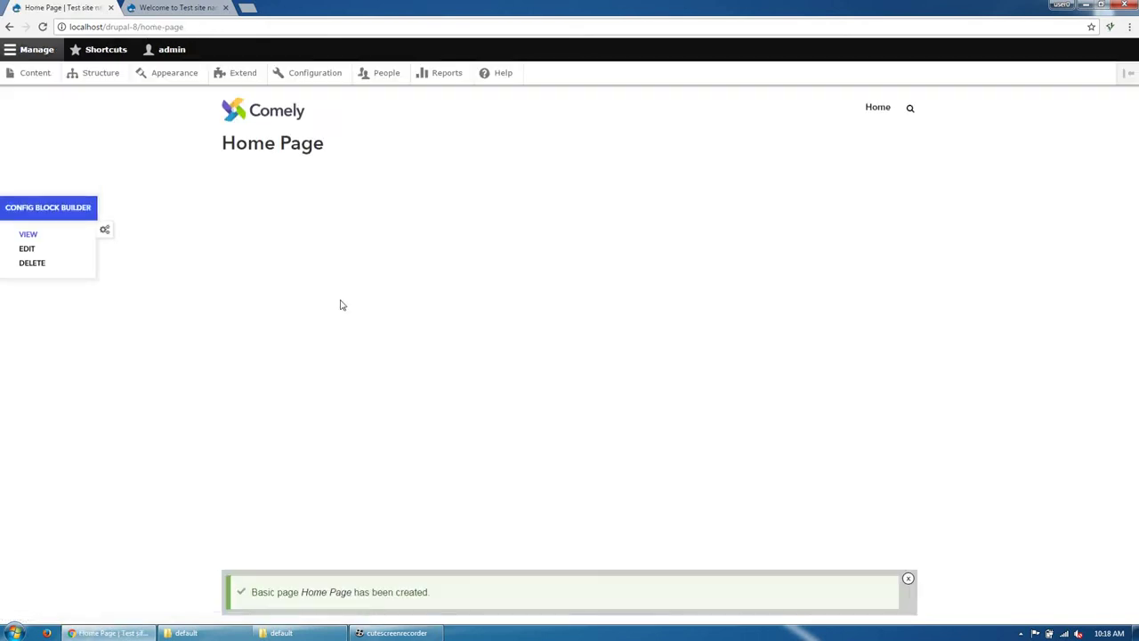
{"action": "left_click", "coordinate": [27, 250]}
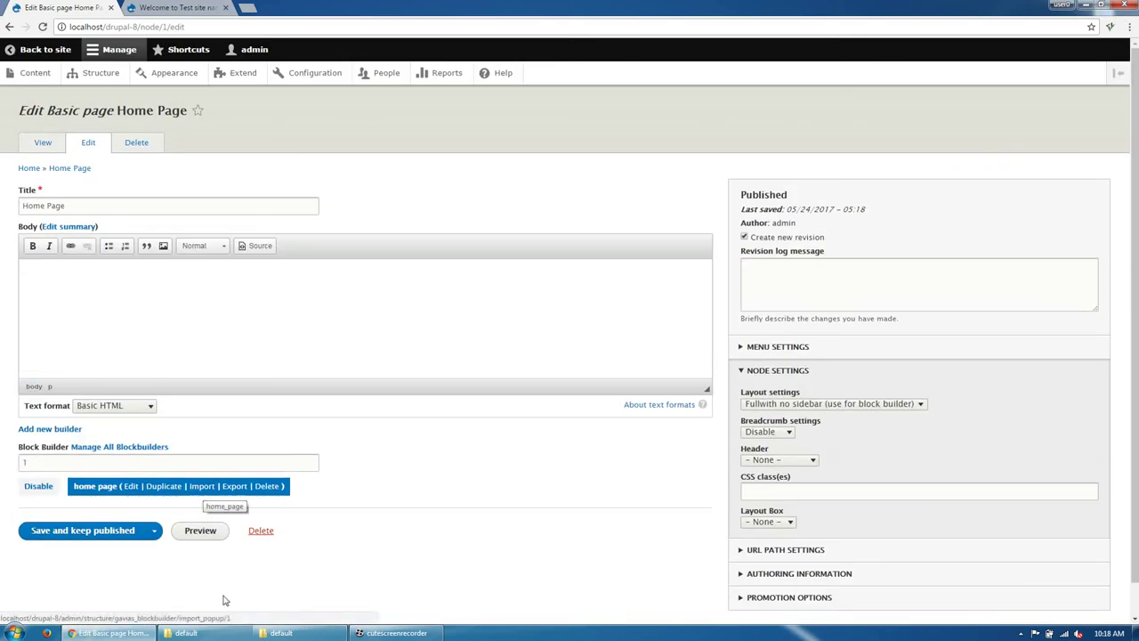
Step: In the gavias_comely_full folder, extract files_export_blockbuilder.zip into its own folder and open the inner folder of exported text files
{"action": "left_click", "coordinate": [291, 634]}
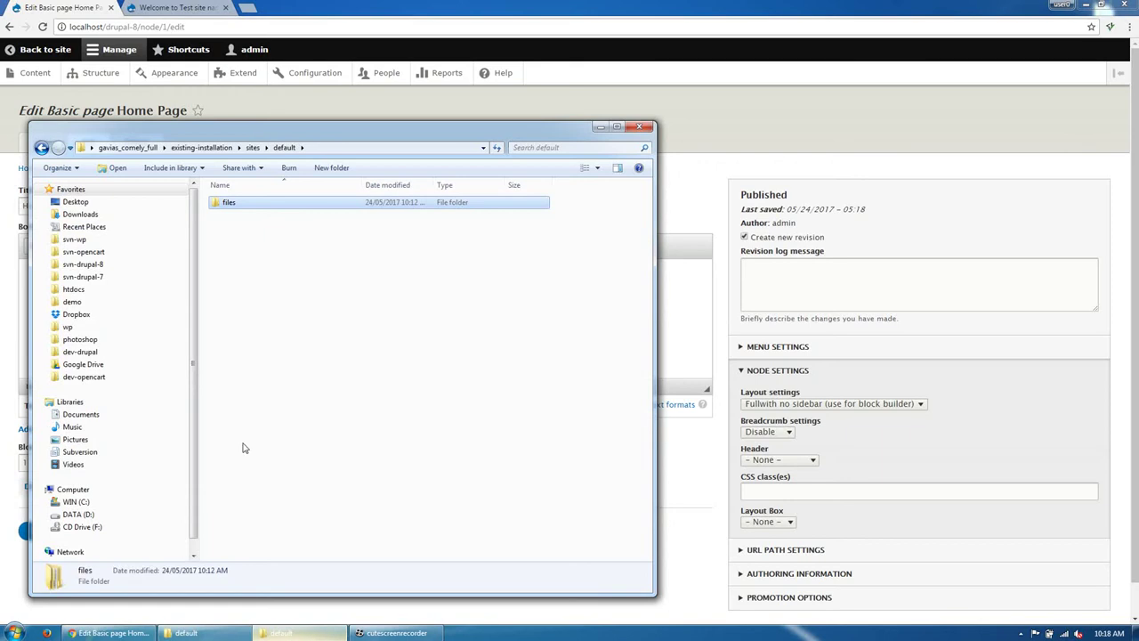
{"action": "left_click", "coordinate": [201, 148]}
{"action": "left_click", "coordinate": [147, 148]}
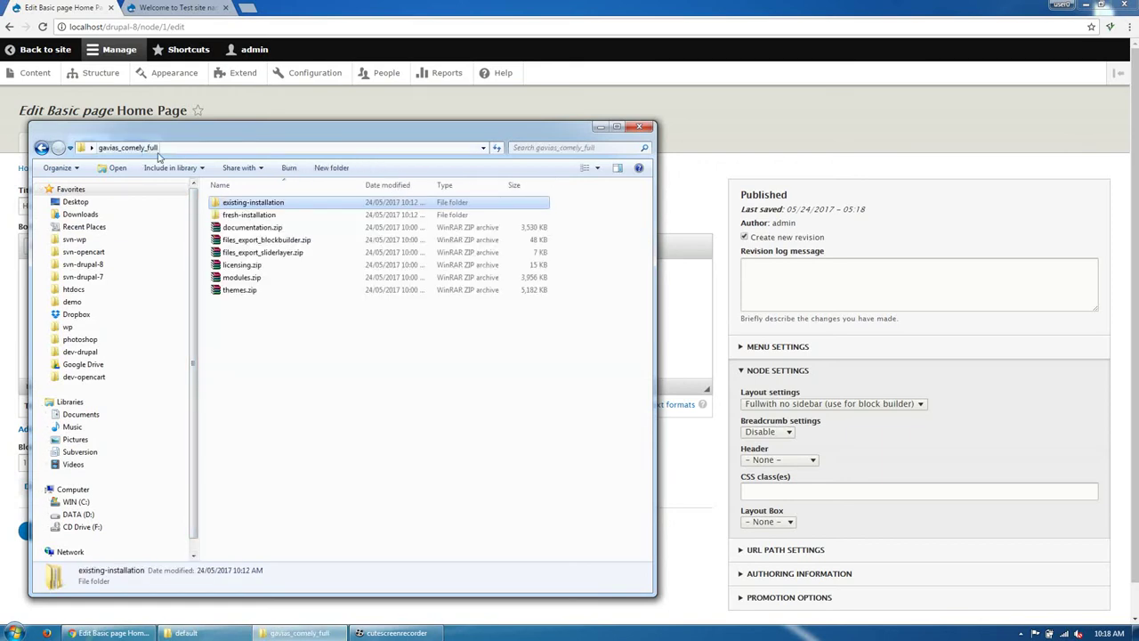
{"action": "left_click", "coordinate": [290, 241]}
{"action": "right_click", "coordinate": [294, 242]}
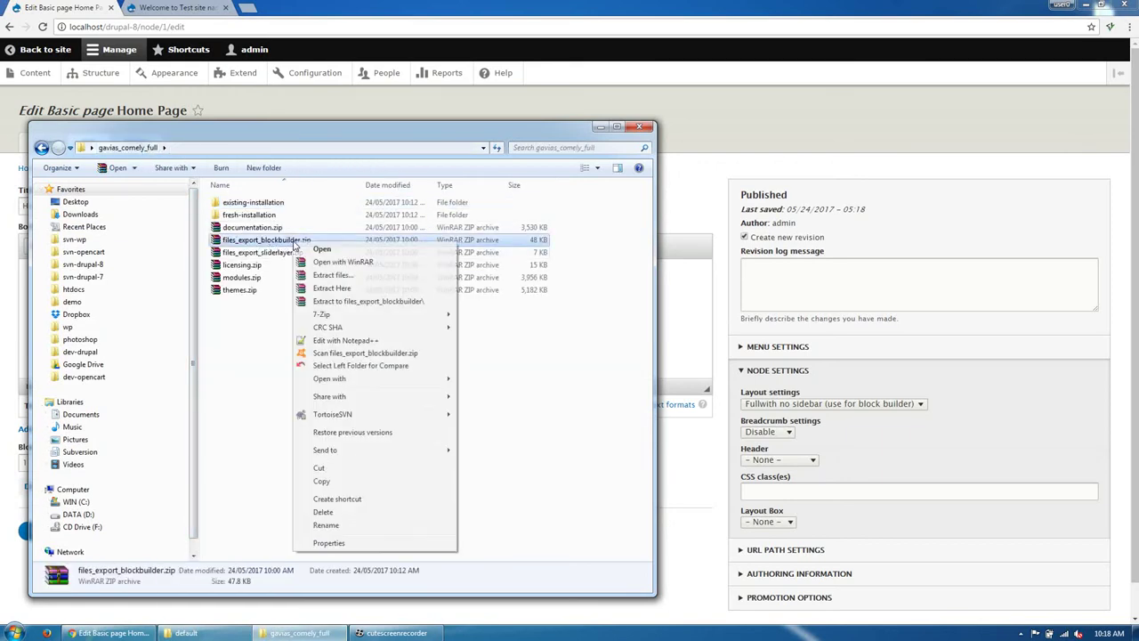
{"action": "left_click", "coordinate": [341, 303]}
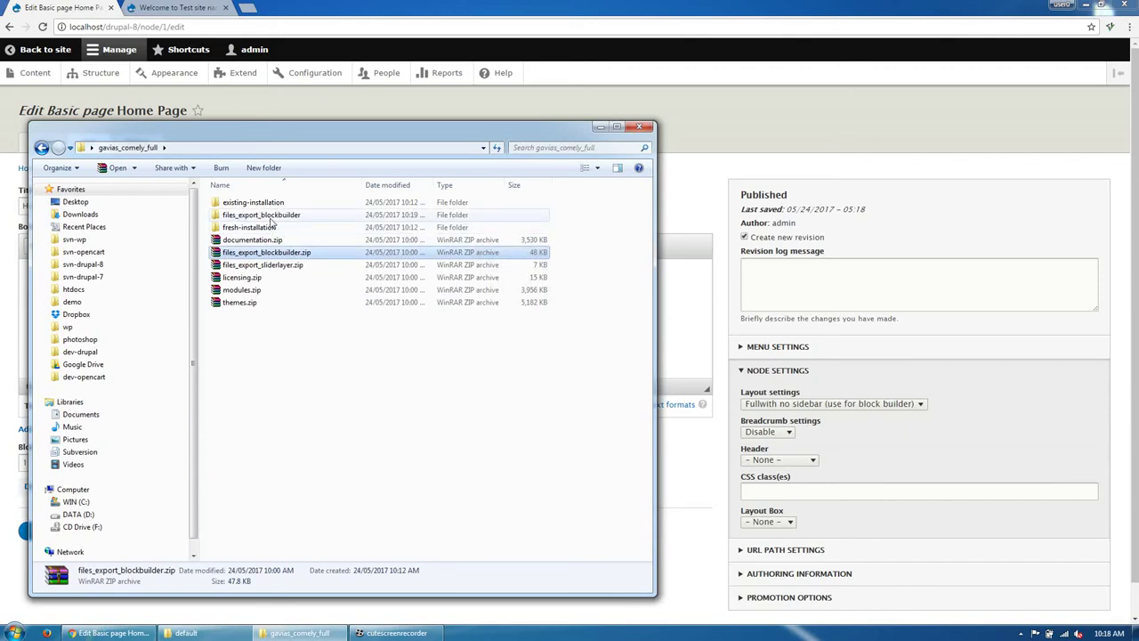
{"action": "double_click", "coordinate": [263, 215]}
{"action": "double_click", "coordinate": [267, 204]}
{"action": "left_click", "coordinate": [253, 207]}
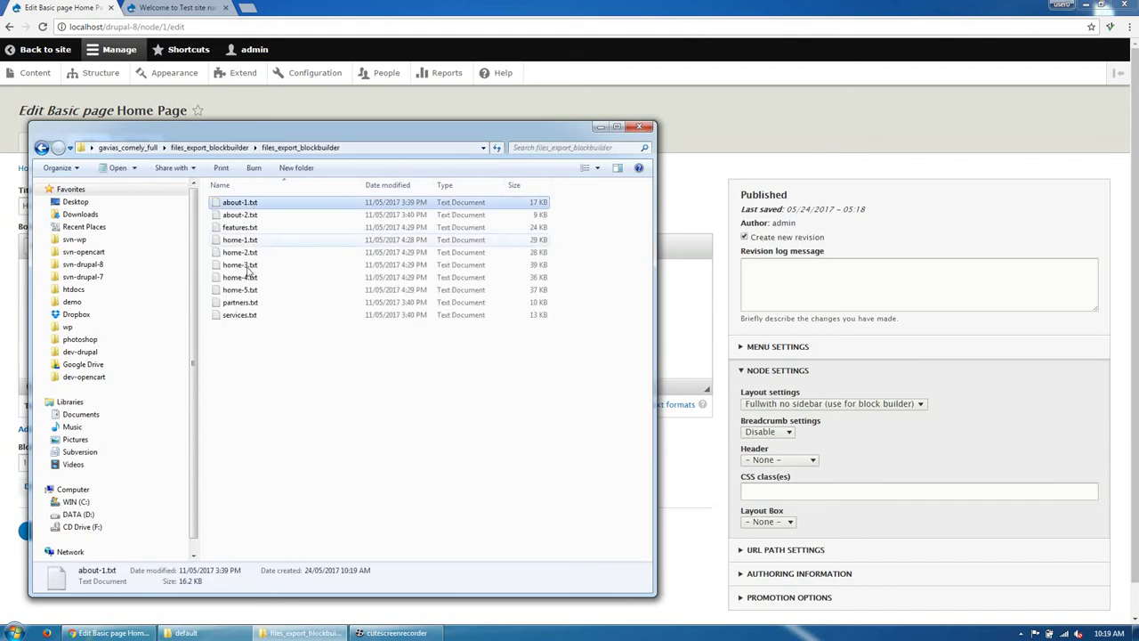
{"action": "left_click", "coordinate": [600, 126]}
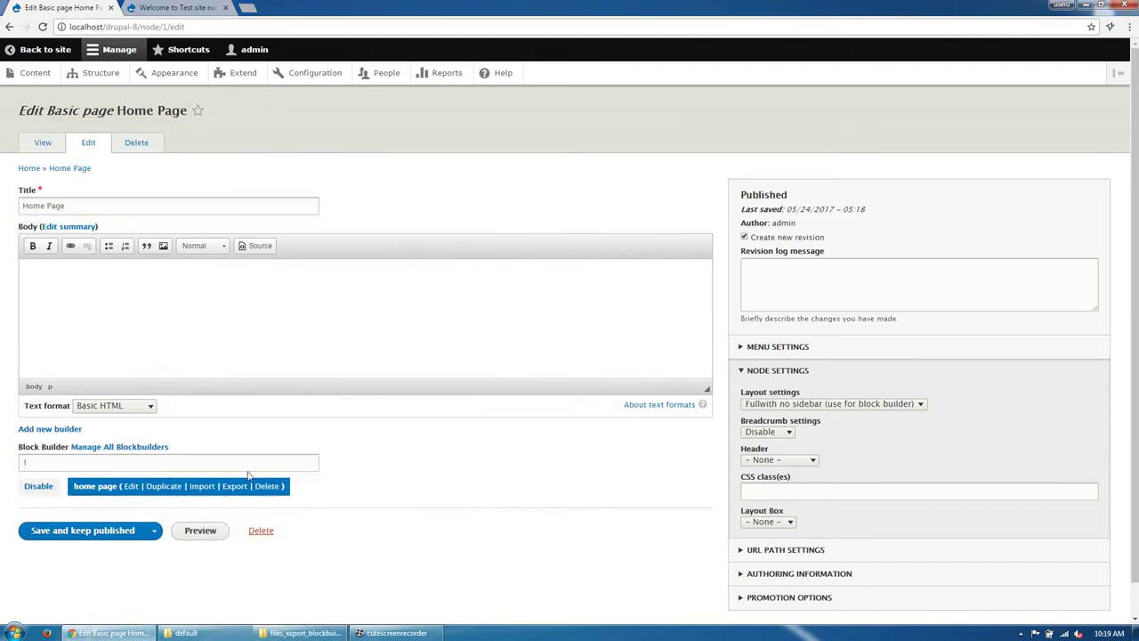
Step: Import home-3.txt from the extracted files_export_blockbuilder folder into the home page block builder
{"action": "left_click", "coordinate": [203, 486]}
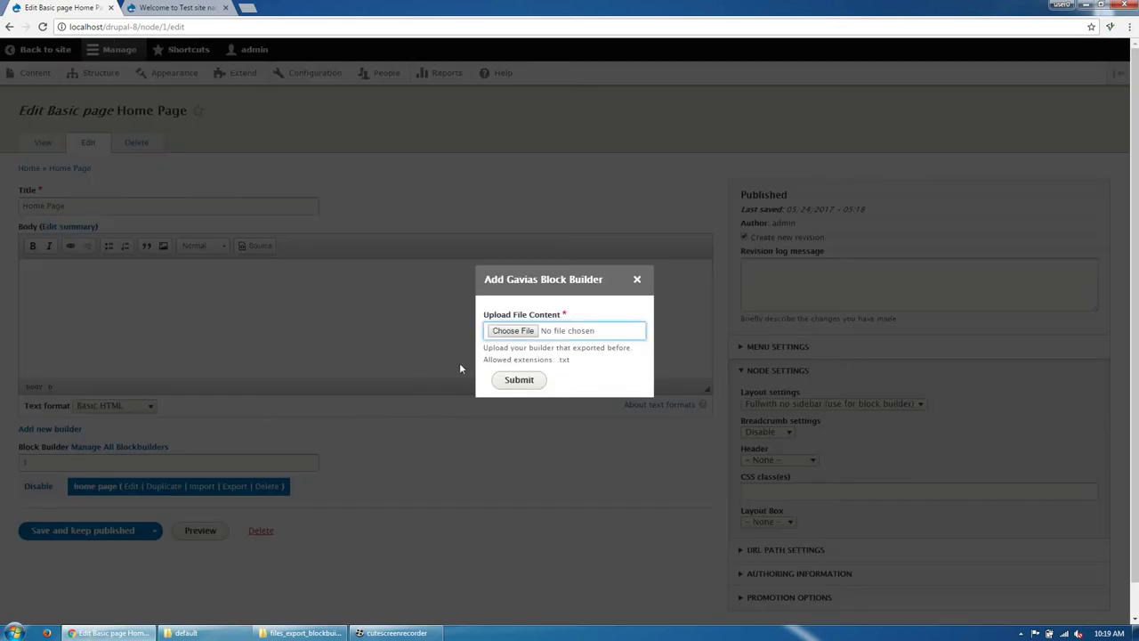
{"action": "left_click", "coordinate": [515, 337]}
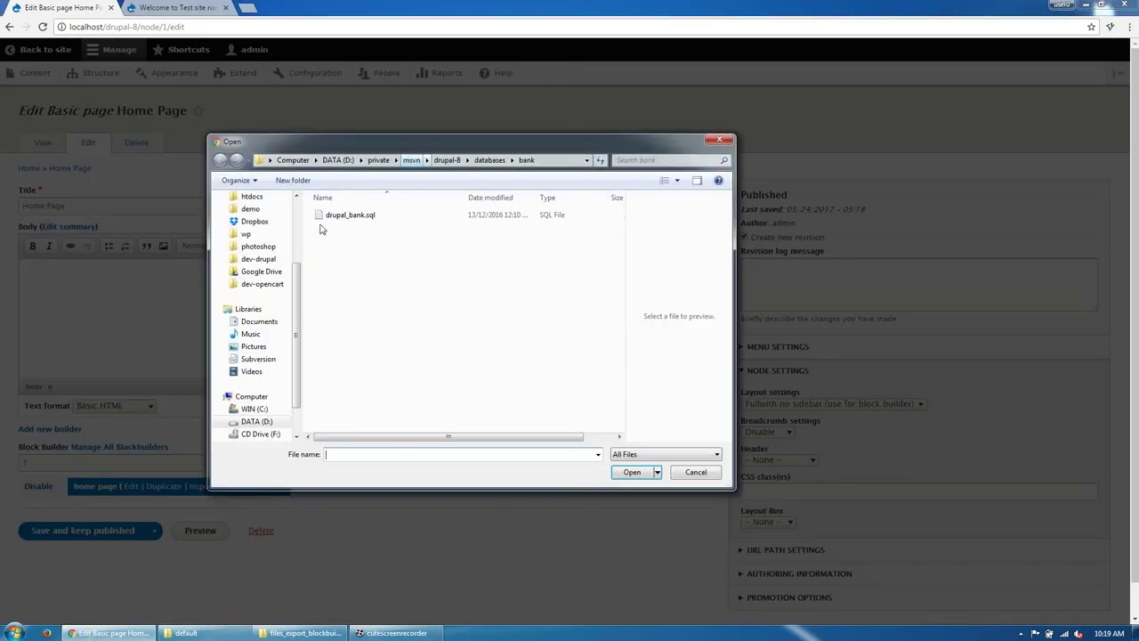
{"action": "scroll", "coordinate": [289, 287], "scroll_direction": "up", "scroll_amount": 3}
{"action": "left_click", "coordinate": [254, 215]}
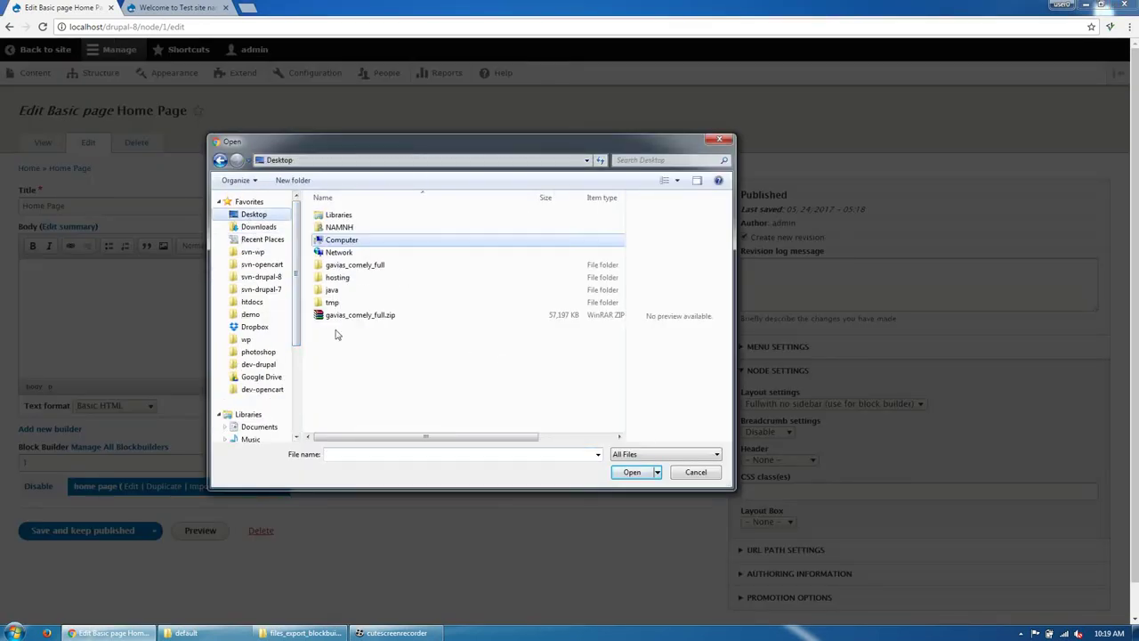
{"action": "double_click", "coordinate": [356, 265]}
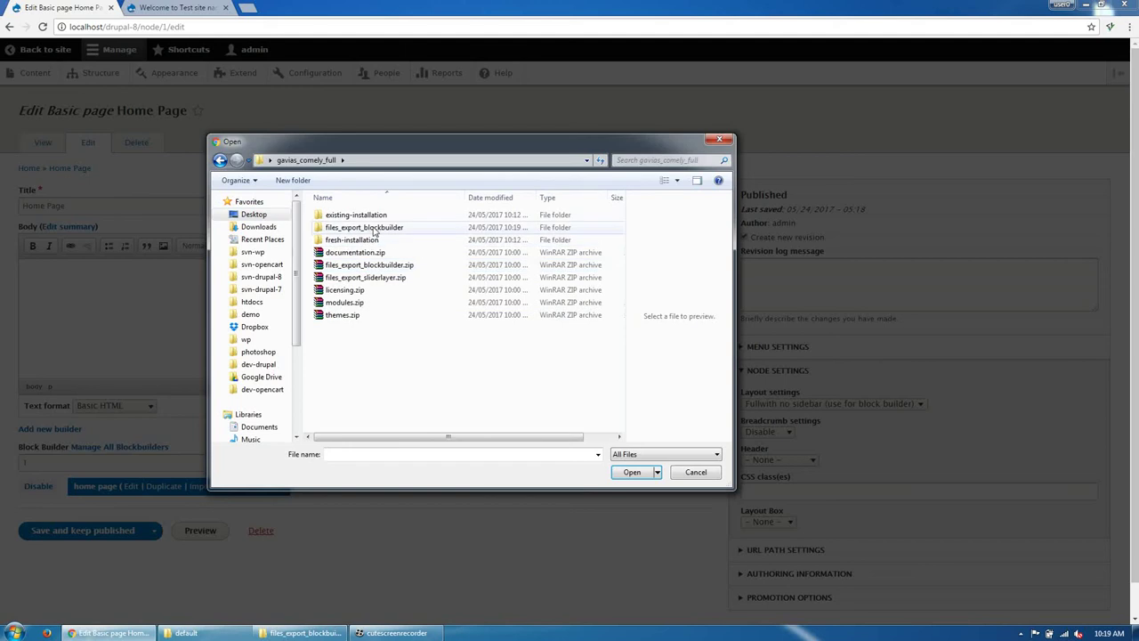
{"action": "left_click", "coordinate": [373, 228]}
{"action": "double_click", "coordinate": [374, 229]}
{"action": "double_click", "coordinate": [374, 217]}
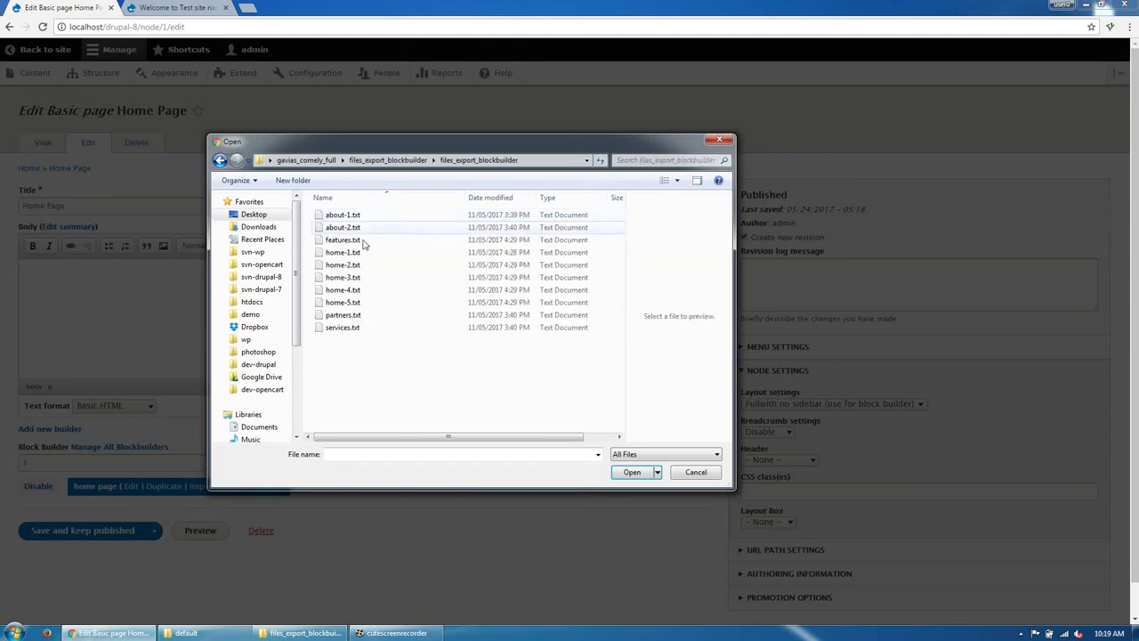
{"action": "double_click", "coordinate": [363, 276]}
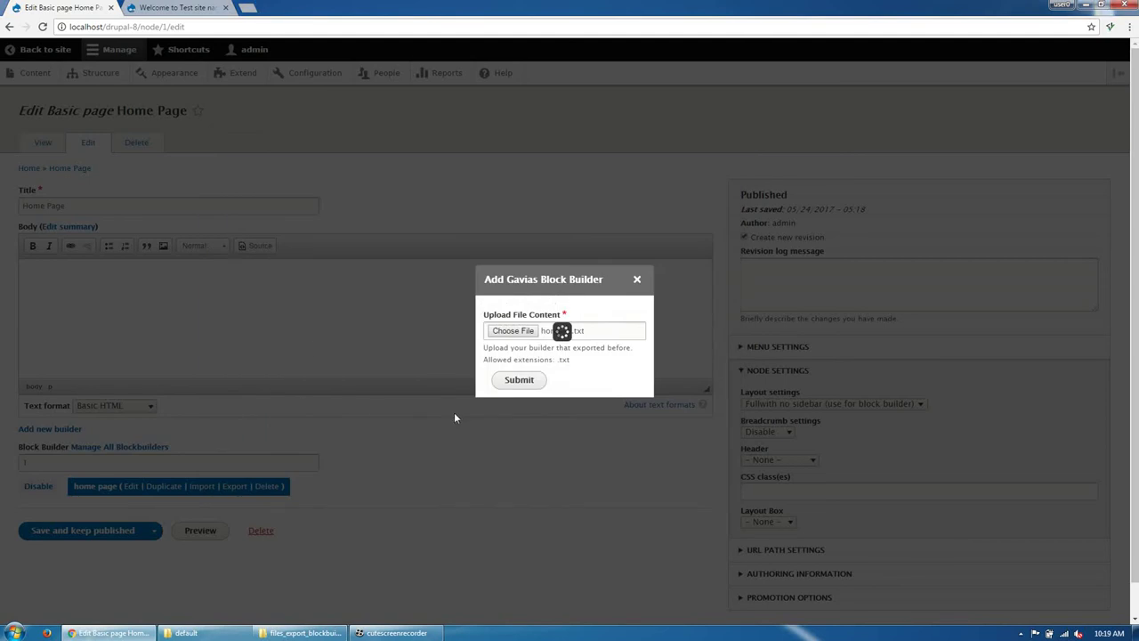
{"action": "left_click", "coordinate": [514, 382]}
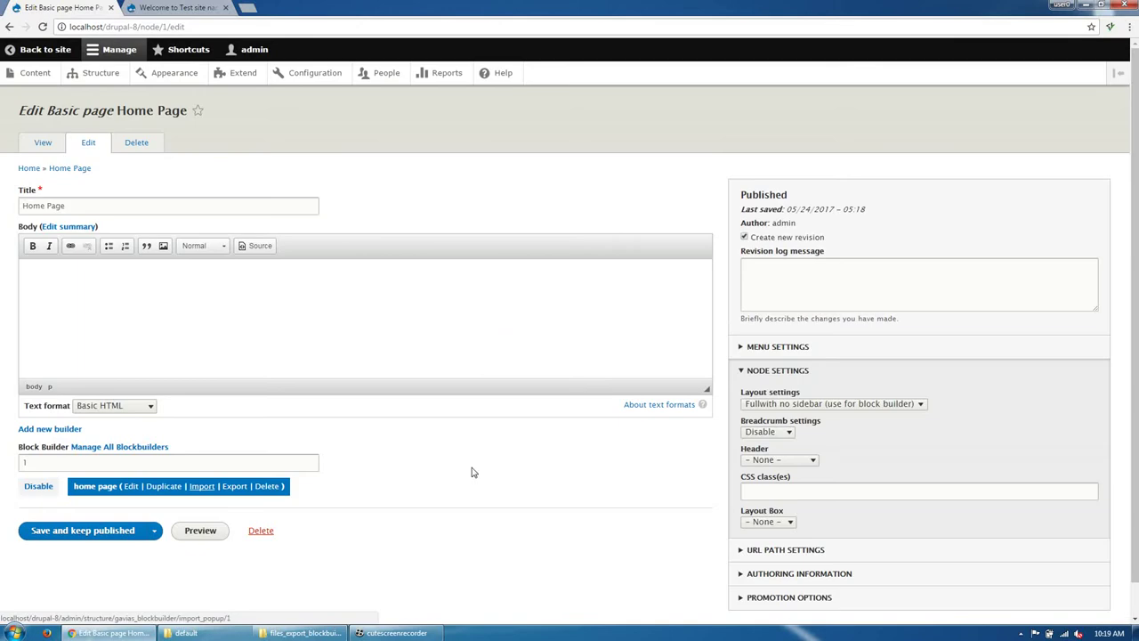
Step: View the Home Page in a separate tab and examine its imported sections and page title
{"action": "middle_click", "coordinate": [42, 143]}
{"action": "left_click", "coordinate": [265, 8]}
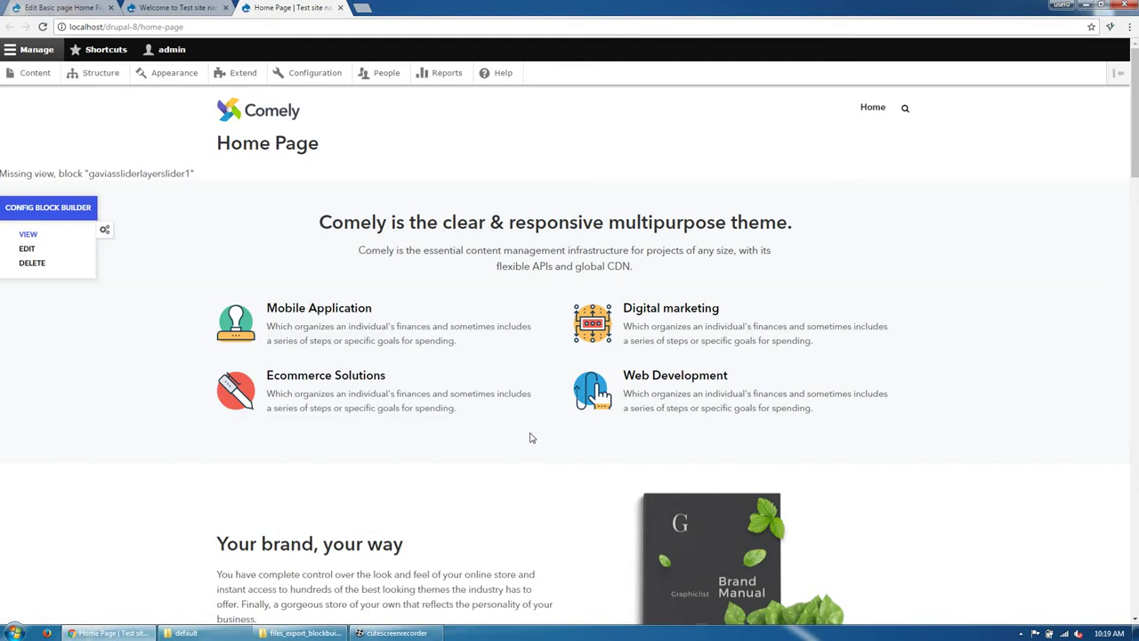
{"action": "scroll", "coordinate": [499, 432], "scroll_direction": "down", "scroll_amount": 1}
{"action": "scroll", "coordinate": [382, 392], "scroll_direction": "down", "scroll_amount": 20}
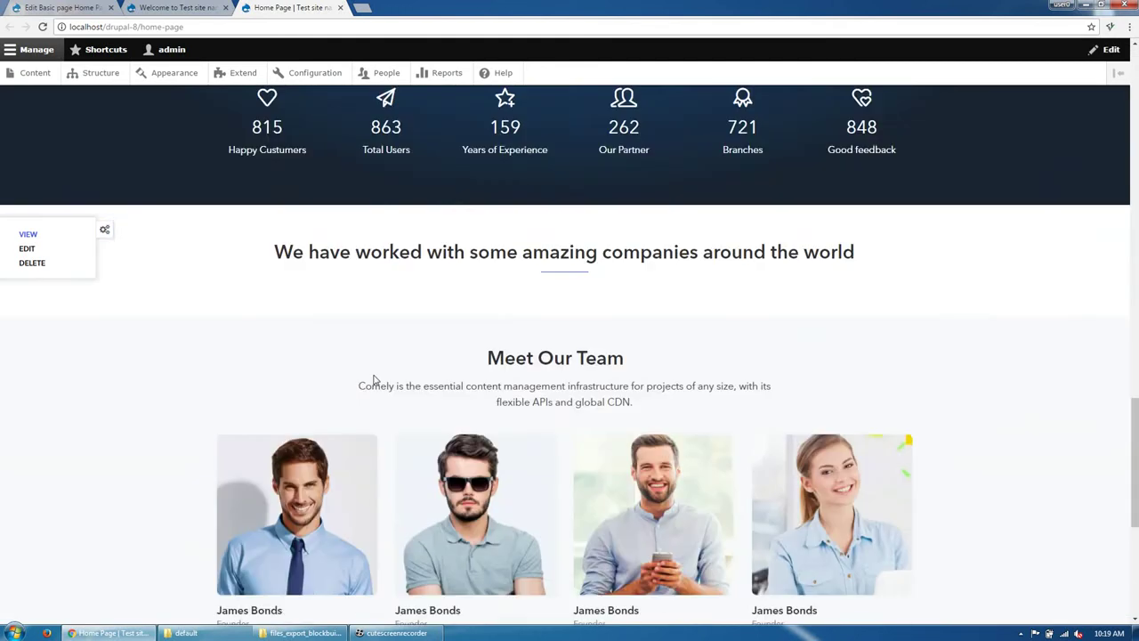
{"action": "scroll", "coordinate": [375, 379], "scroll_direction": "up", "scroll_amount": 15}
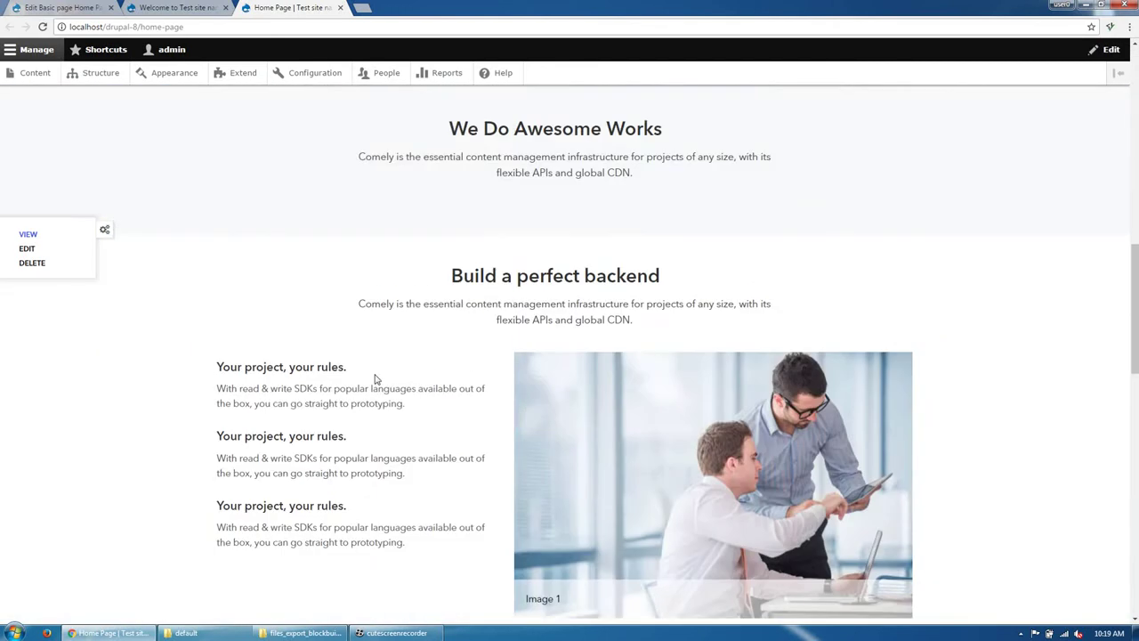
{"action": "scroll", "coordinate": [375, 379], "scroll_direction": "up", "scroll_amount": 4}
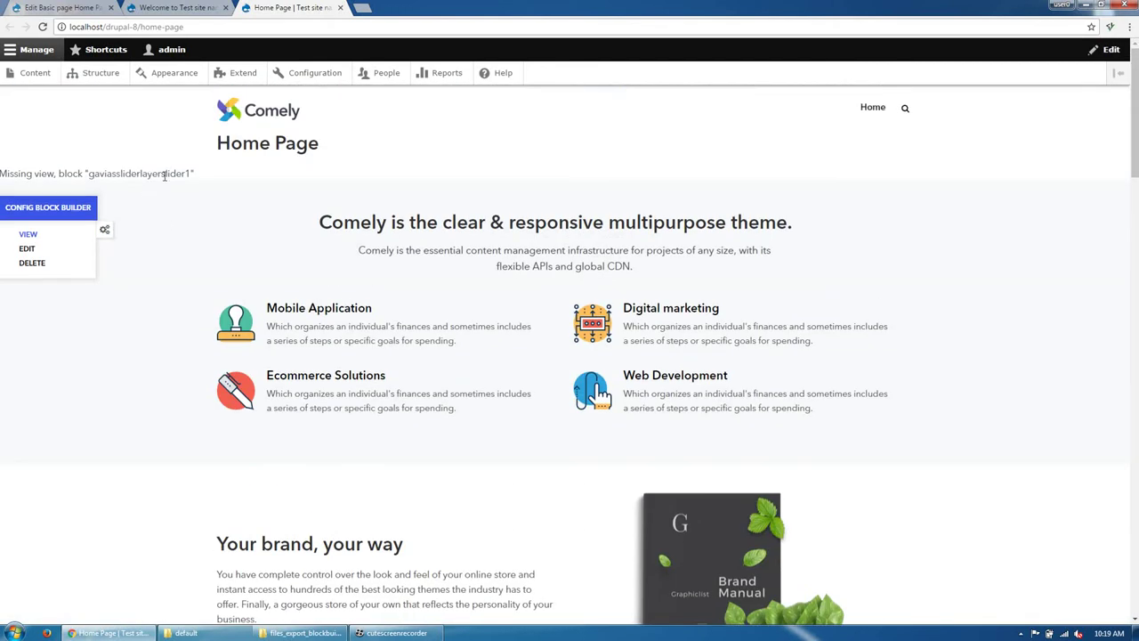
{"action": "left_click_drag", "start_coordinate": [217, 142], "coordinate": [332, 149]}
{"action": "left_click", "coordinate": [264, 206]}
Step: Open the site's block layout and examine which blocks are placed in each theme region
{"action": "left_click", "coordinate": [377, 9]}
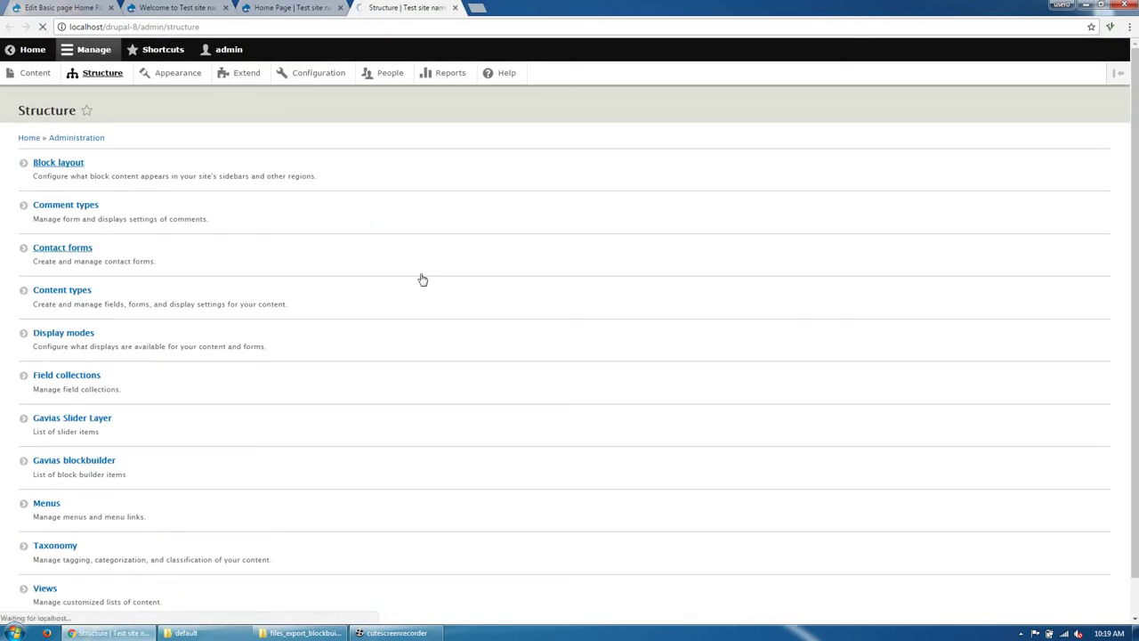
{"action": "scroll", "coordinate": [380, 348], "scroll_direction": "down", "scroll_amount": 6}
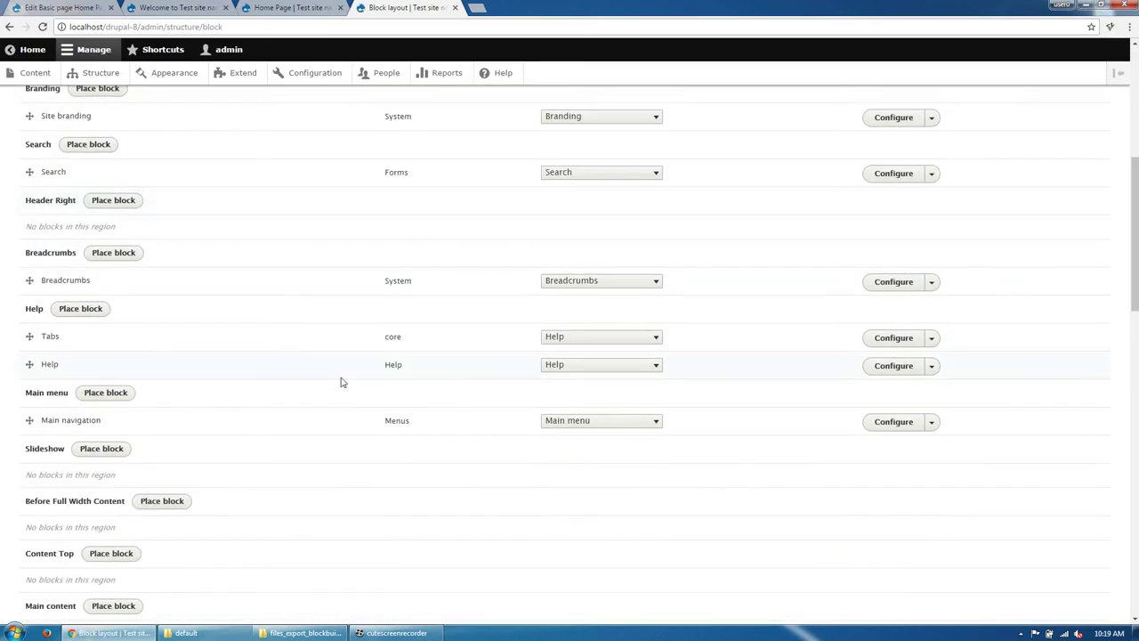
{"action": "scroll", "coordinate": [341, 384], "scroll_direction": "down", "scroll_amount": 5}
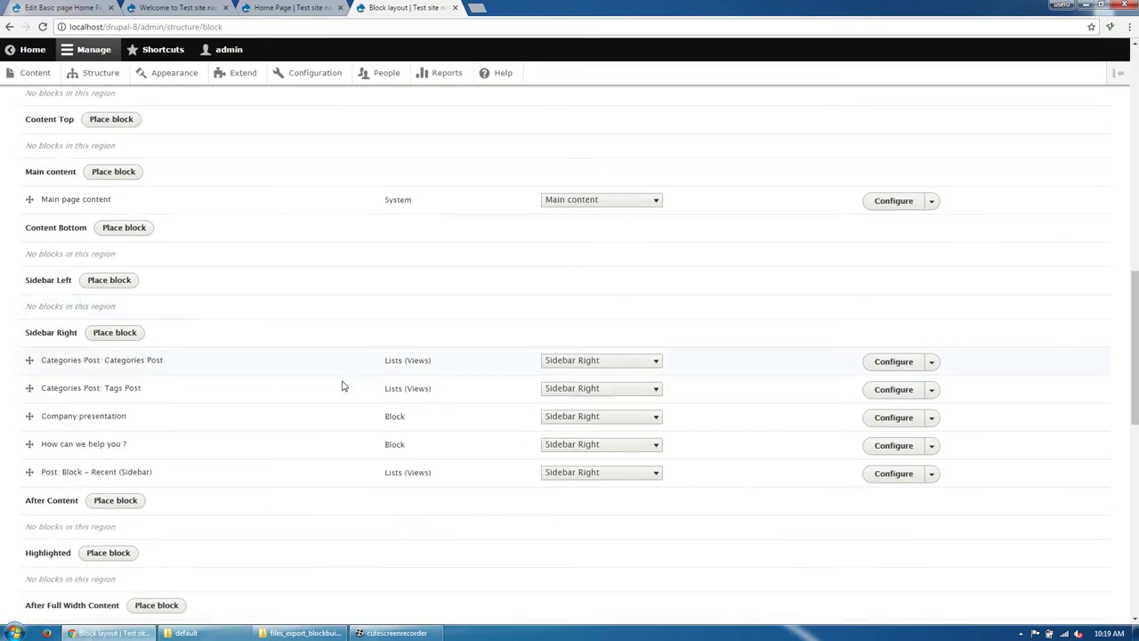
{"action": "scroll", "coordinate": [342, 383], "scroll_direction": "down", "scroll_amount": 5}
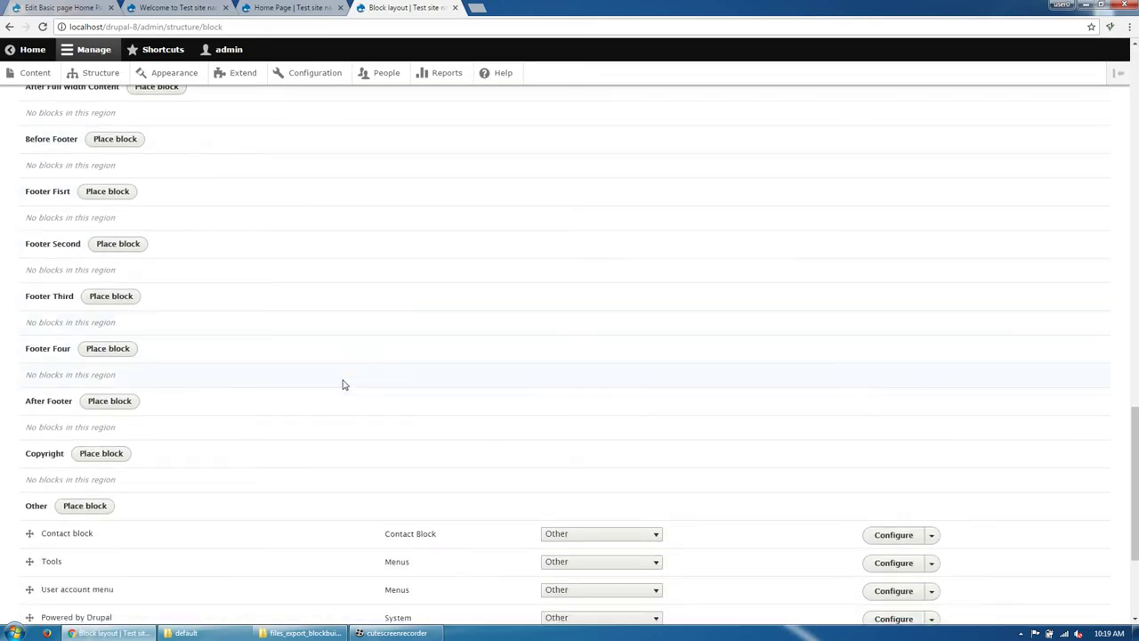
{"action": "scroll", "coordinate": [350, 381], "scroll_direction": "up", "scroll_amount": 4}
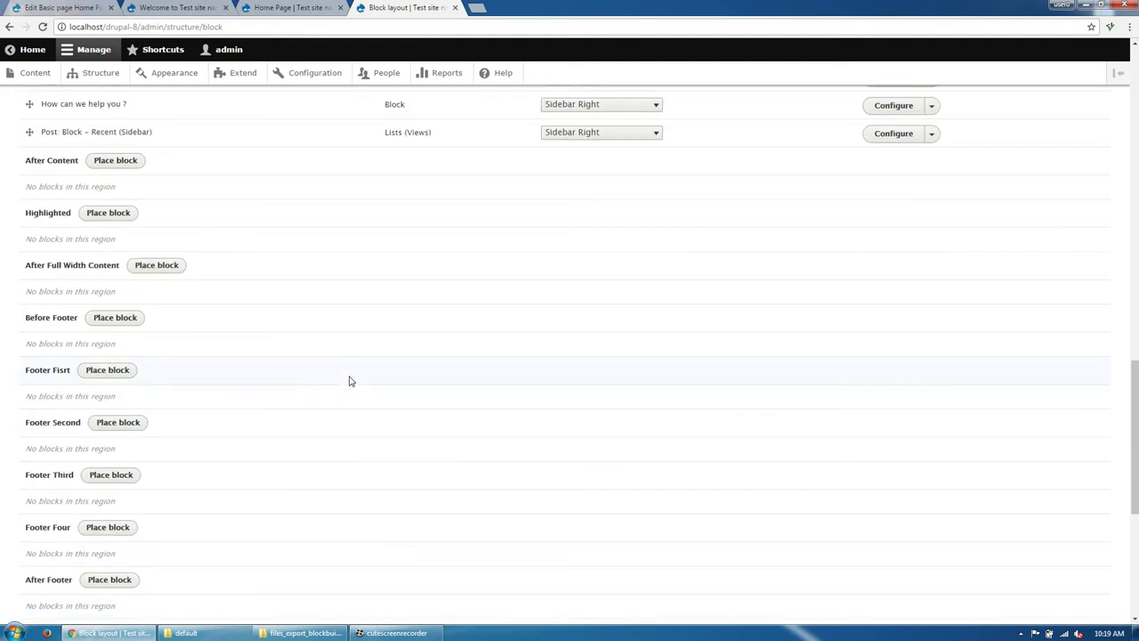
{"action": "scroll", "coordinate": [351, 379], "scroll_direction": "up", "scroll_amount": 5}
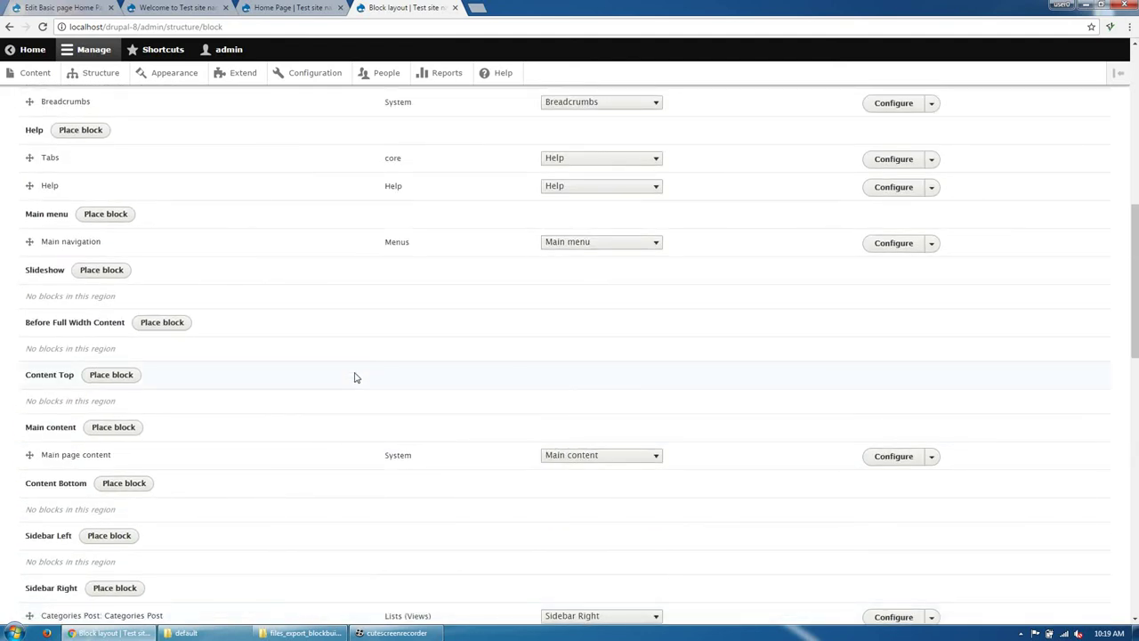
{"action": "scroll", "coordinate": [355, 377], "scroll_direction": "up", "scroll_amount": 1}
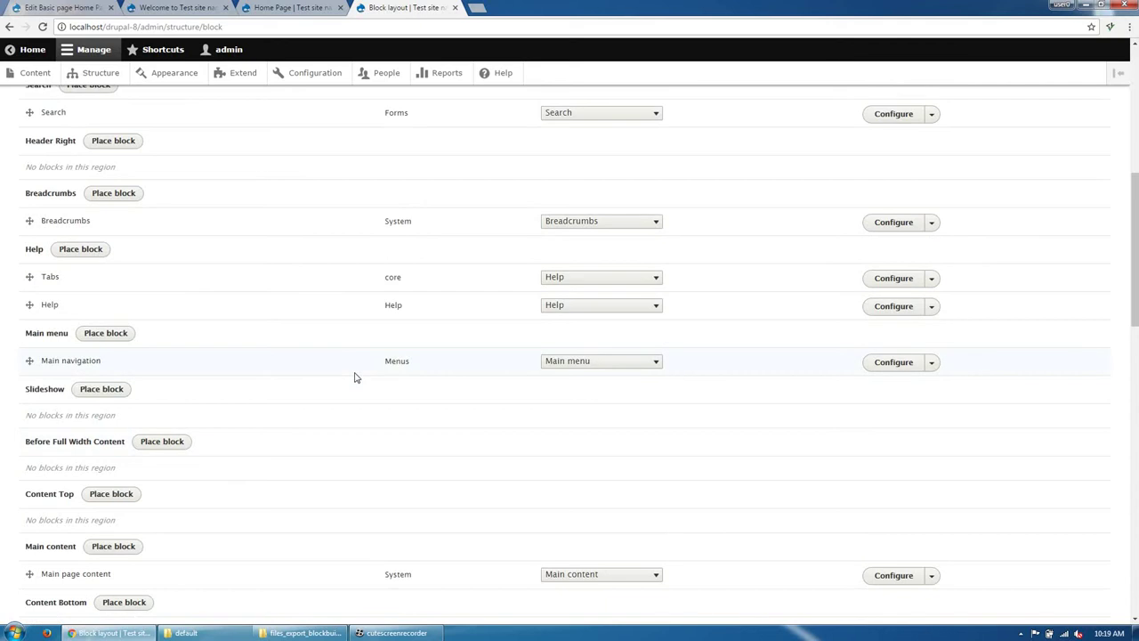
{"action": "scroll", "coordinate": [354, 377], "scroll_direction": "down", "scroll_amount": 1}
{"action": "scroll", "coordinate": [355, 377], "scroll_direction": "up", "scroll_amount": 2}
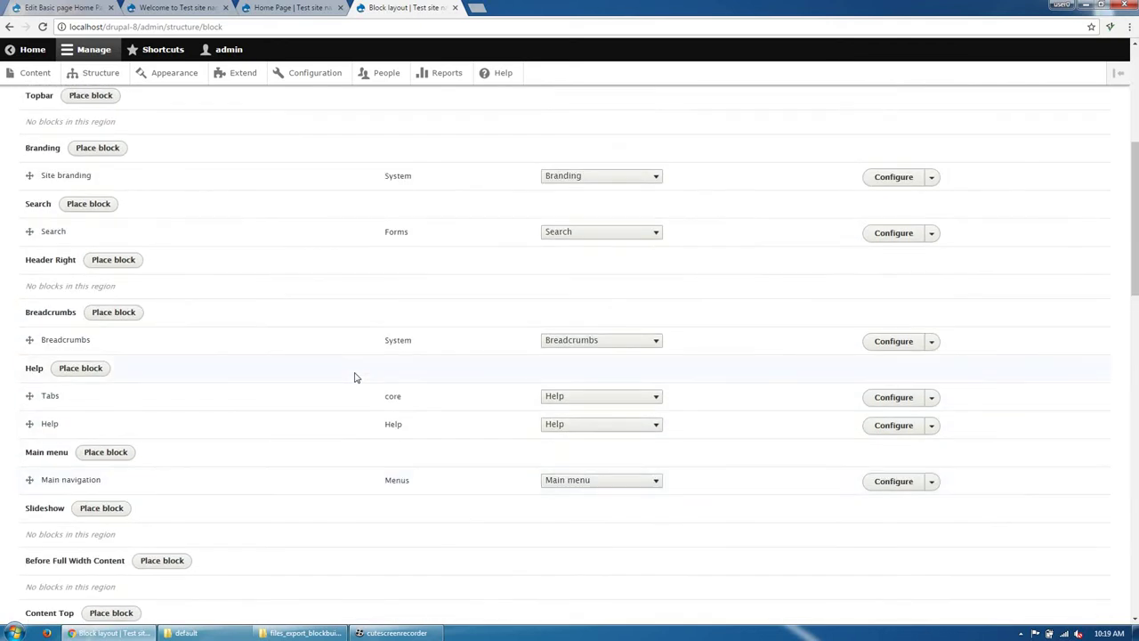
{"action": "scroll", "coordinate": [354, 378], "scroll_direction": "up", "scroll_amount": 2}
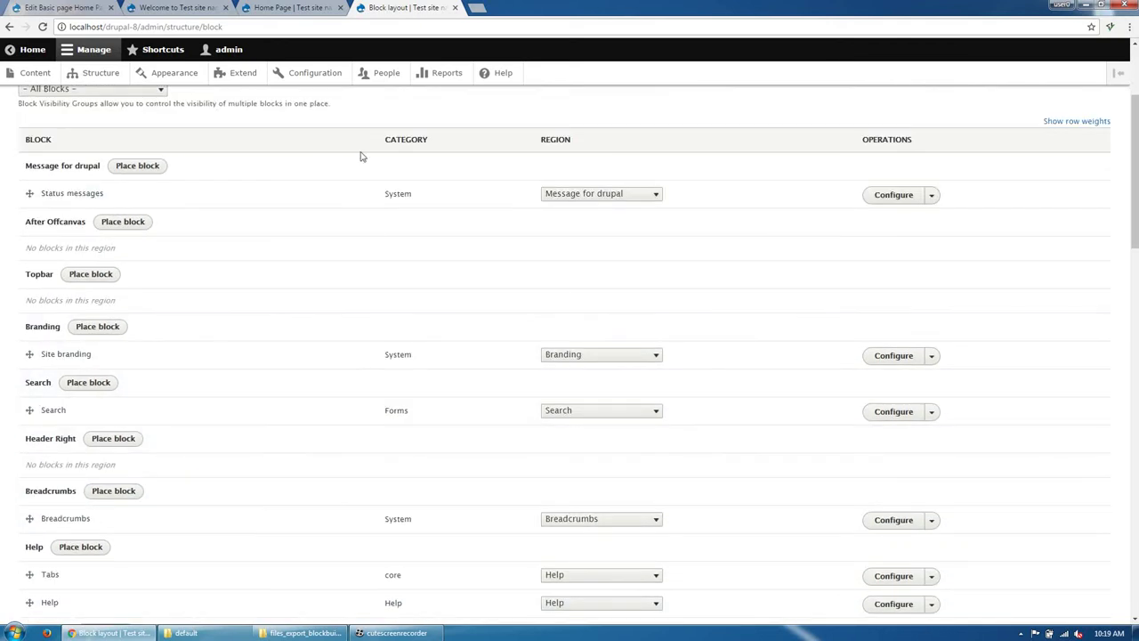
Step: Check the Site branding block's configuration against the Home Page and save the block without changing its options
{"action": "left_click", "coordinate": [291, 8]}
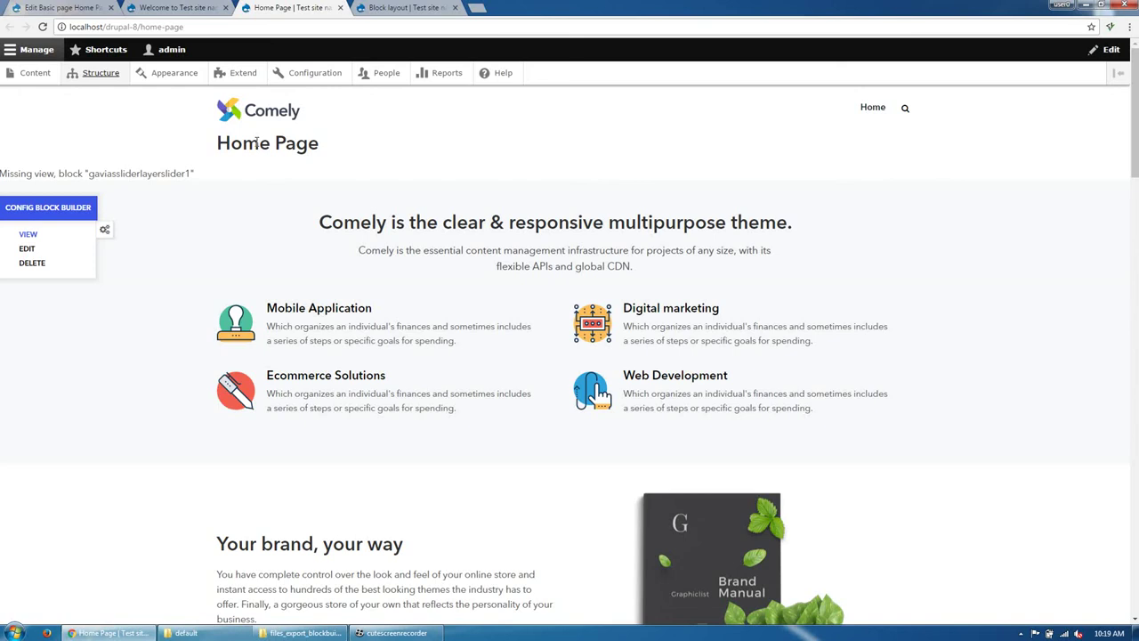
{"action": "left_click", "coordinate": [391, 8]}
{"action": "scroll", "coordinate": [534, 294], "scroll_direction": "down", "scroll_amount": 1}
{"action": "left_click", "coordinate": [894, 297]}
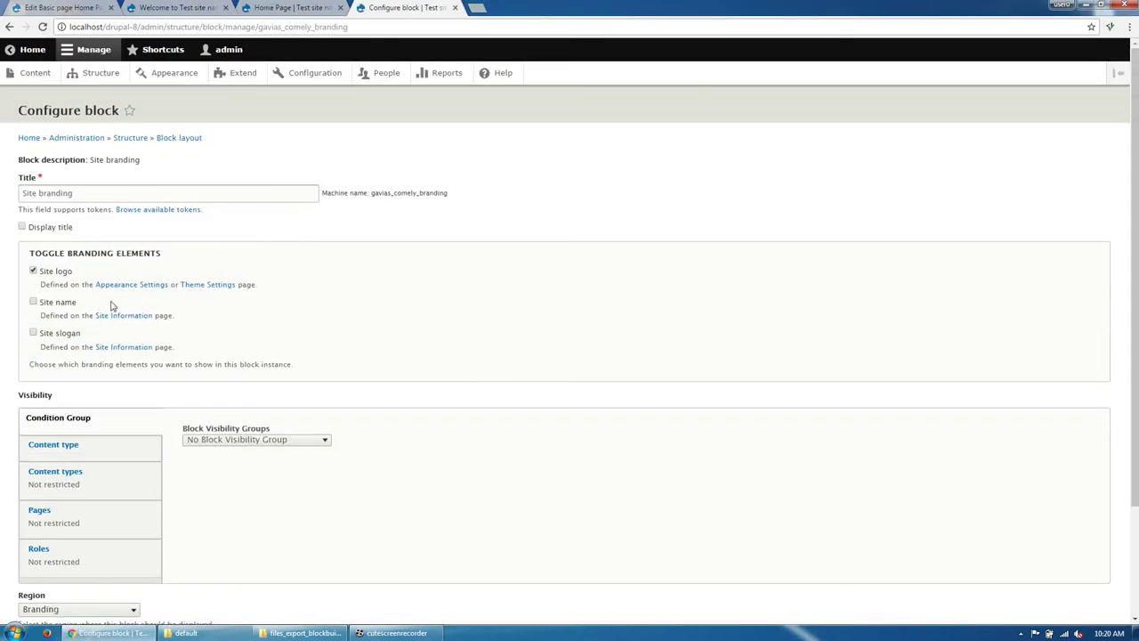
{"action": "scroll", "coordinate": [71, 471], "scroll_direction": "down", "scroll_amount": 1}
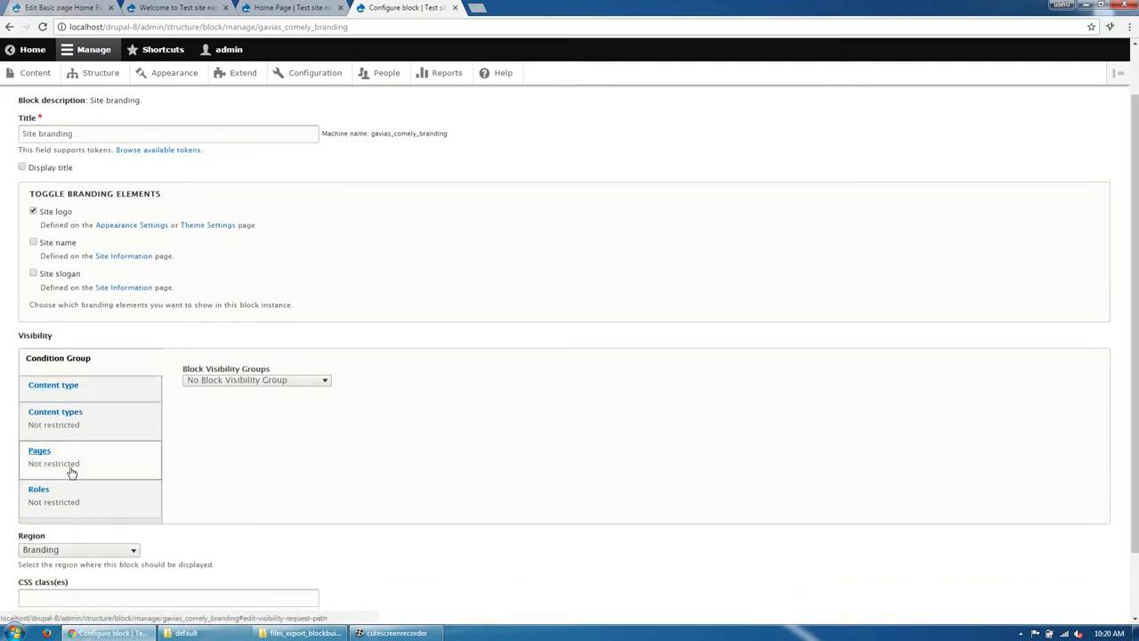
{"action": "scroll", "coordinate": [36, 597], "scroll_direction": "down", "scroll_amount": 1}
{"action": "left_click", "coordinate": [46, 578]}
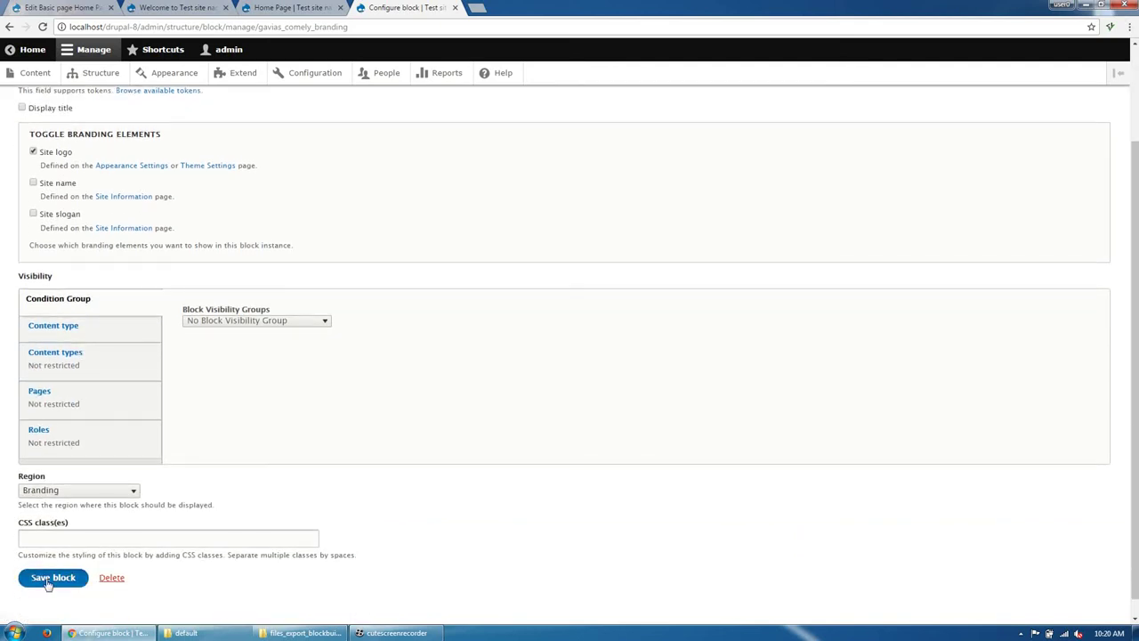
Step: Add the CSS class hidden-title in the Home Page's node settings and save the page as published
{"action": "left_click", "coordinate": [292, 10]}
{"action": "right_click", "coordinate": [270, 141]}
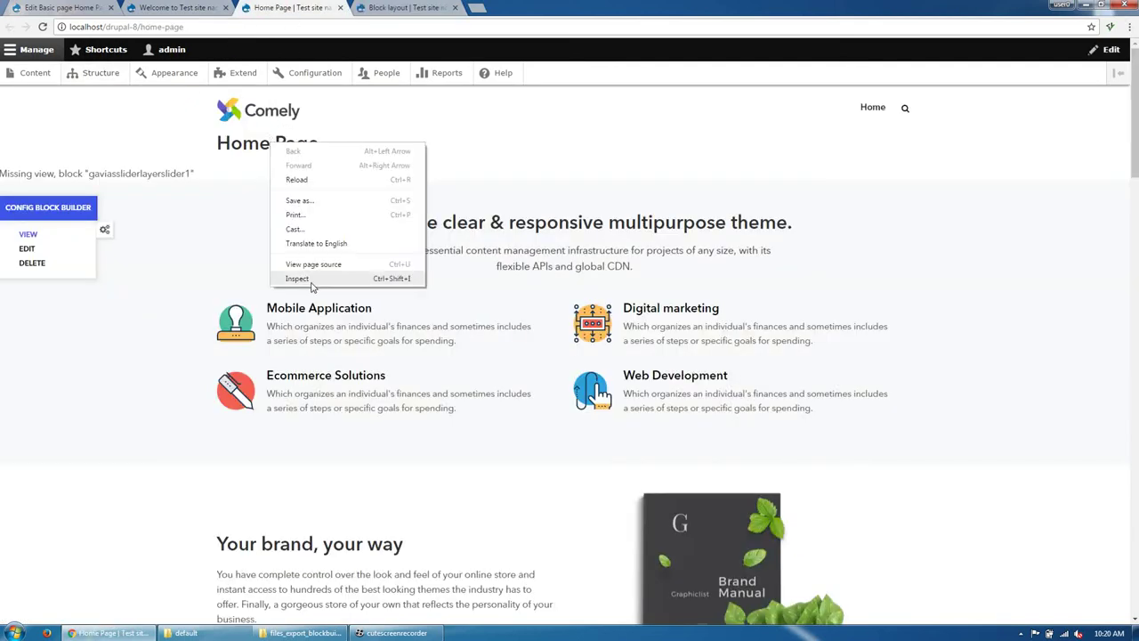
{"action": "left_click", "coordinate": [190, 12]}
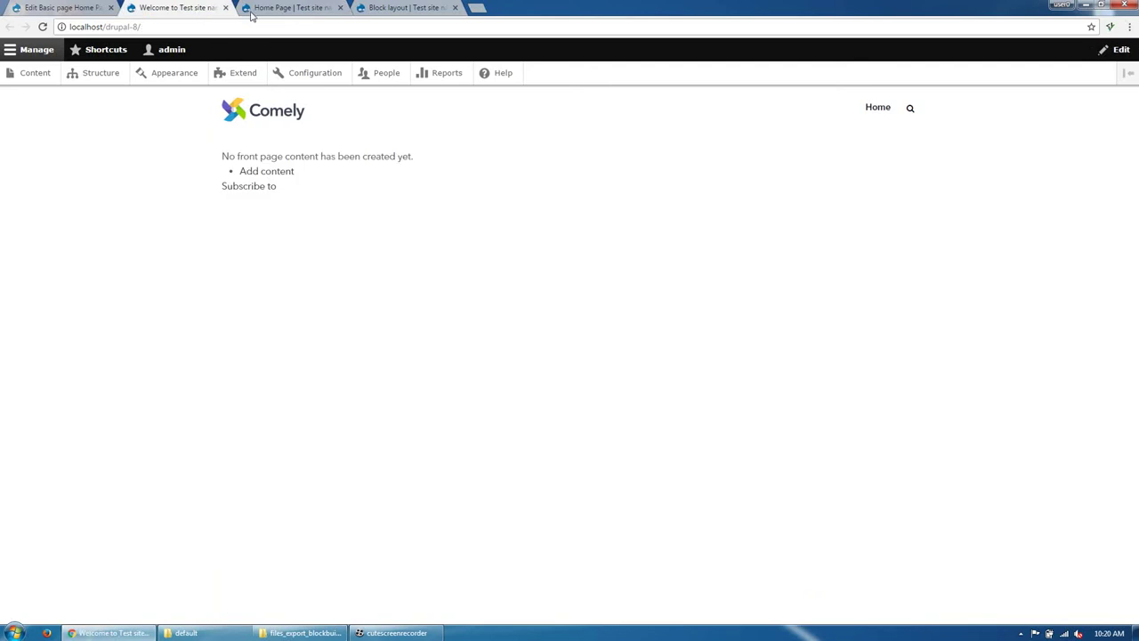
{"action": "left_click", "coordinate": [58, 10]}
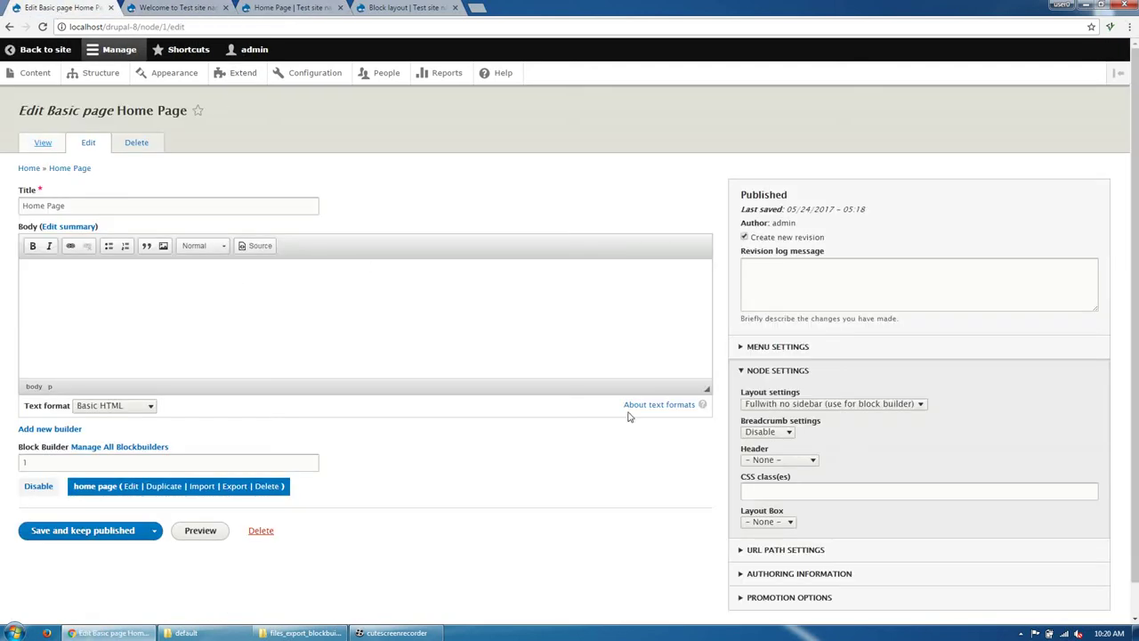
{"action": "left_click", "coordinate": [761, 492]}
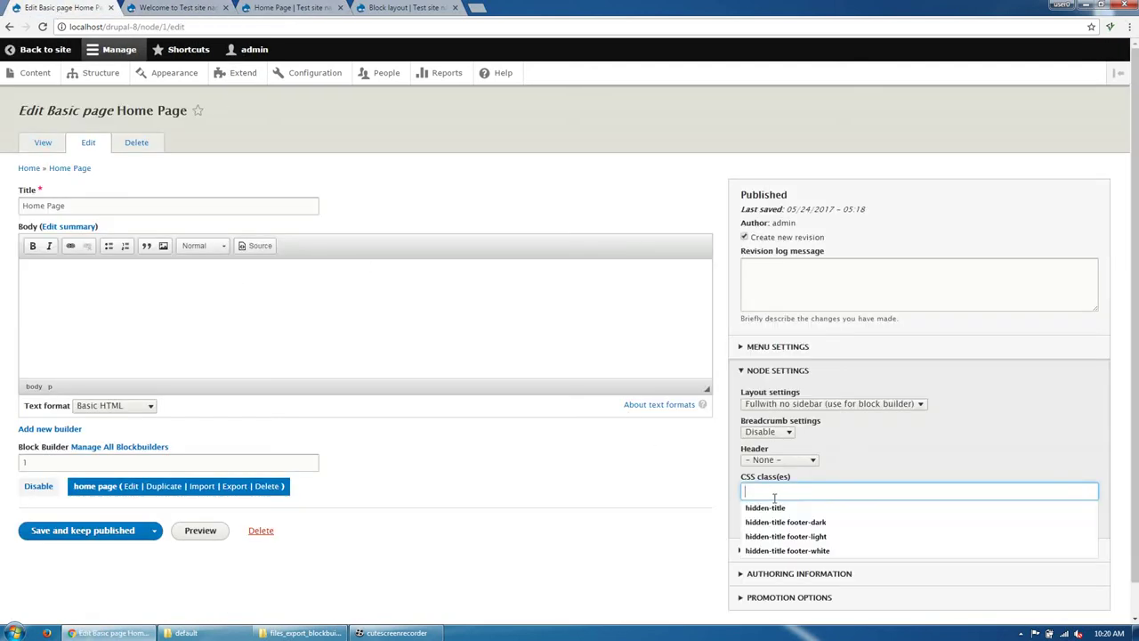
{"action": "left_click", "coordinate": [792, 502]}
{"action": "left_click", "coordinate": [401, 539]}
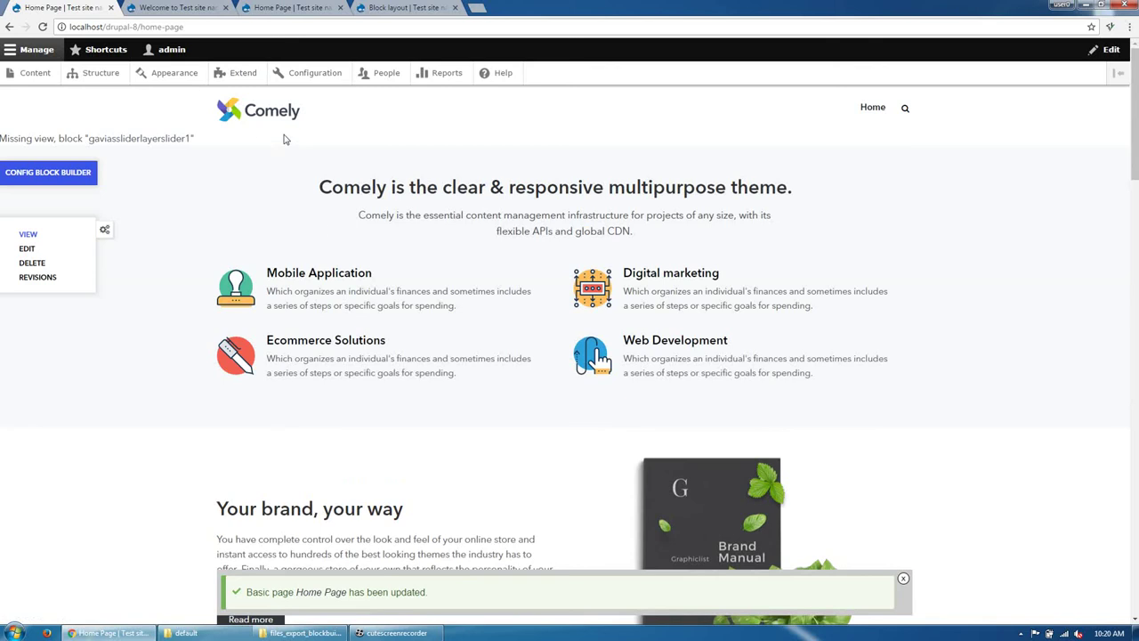
Step: Close the site's welcome page tab and the duplicate Home Page tab, keeping the updated Home Page and block layout open
{"action": "left_click", "coordinate": [178, 182]}
{"action": "left_click", "coordinate": [157, 11]}
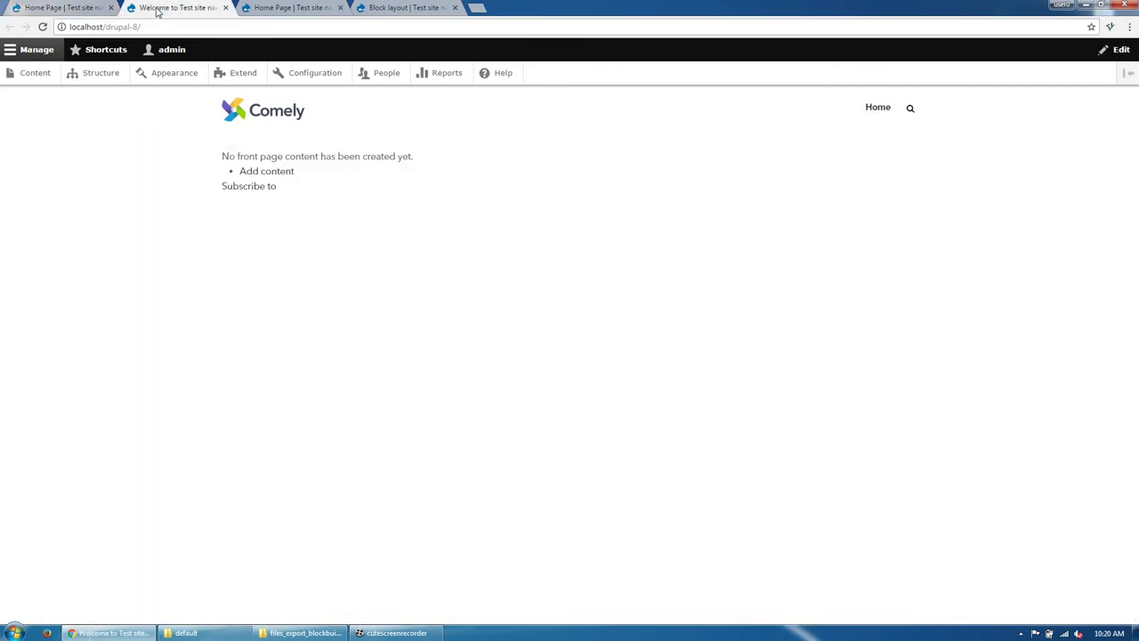
{"action": "left_click", "coordinate": [226, 8]}
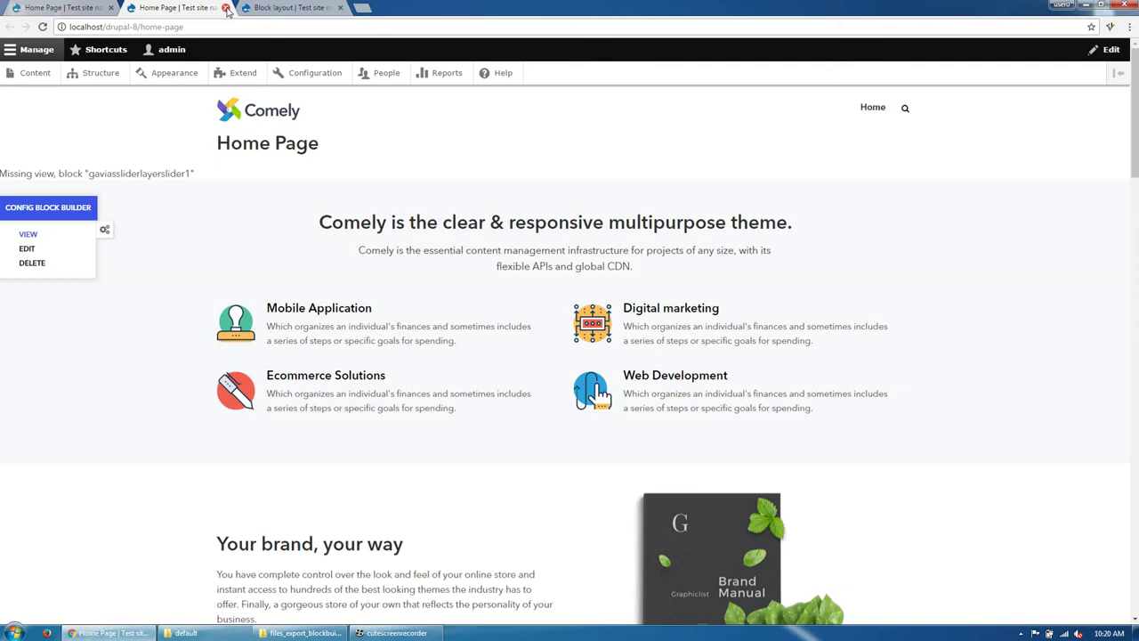
{"action": "left_click", "coordinate": [226, 8]}
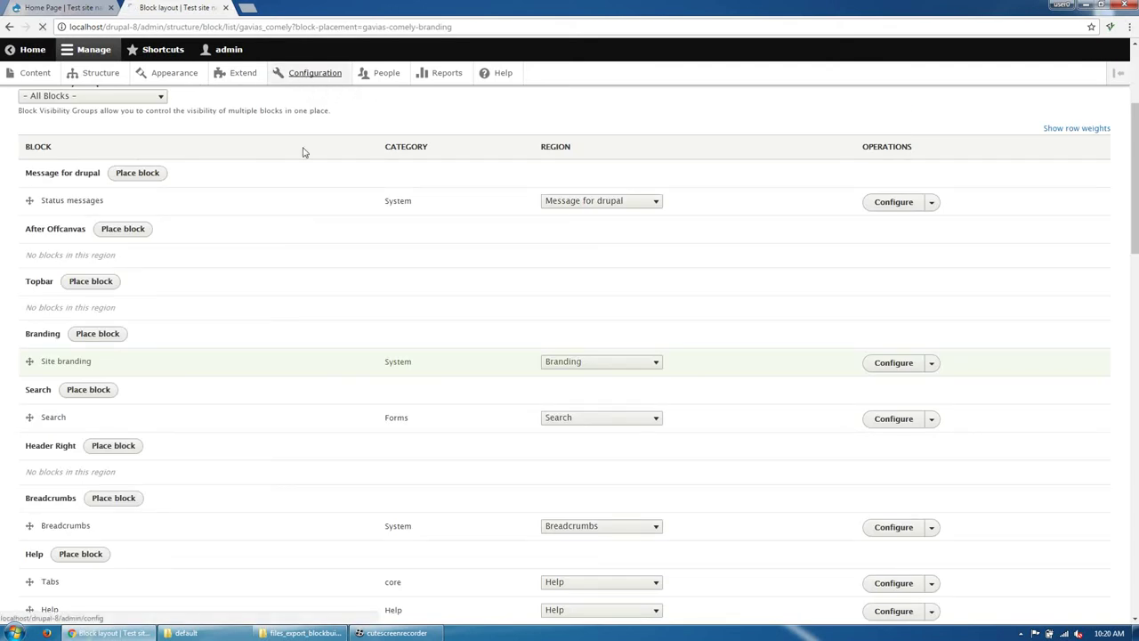
Step: Set the default front page to /node/1 in the basic site settings and save the configuration
{"action": "left_click", "coordinate": [321, 89]}
{"action": "scroll", "coordinate": [89, 335], "scroll_direction": "down", "scroll_amount": 1}
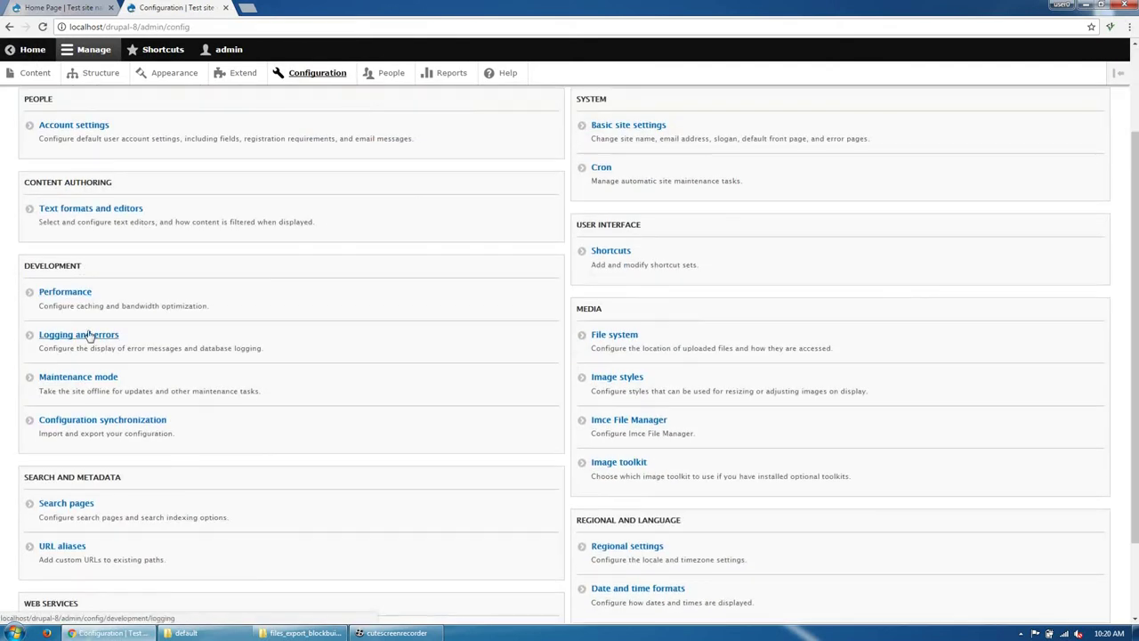
{"action": "scroll", "coordinate": [619, 253], "scroll_direction": "up", "scroll_amount": 1}
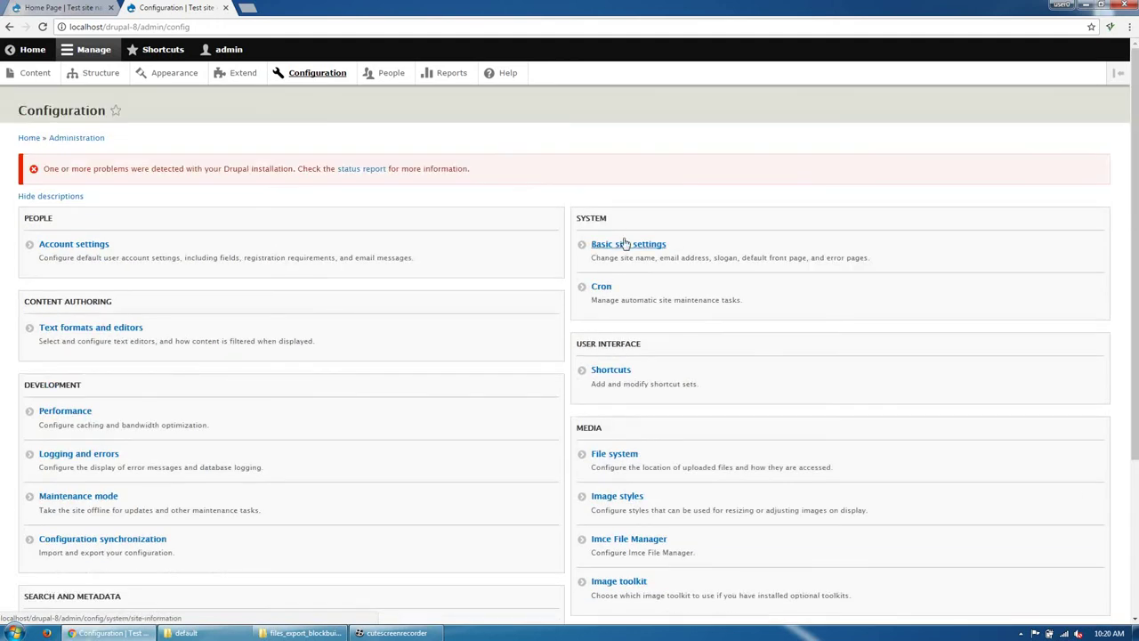
{"action": "left_click", "coordinate": [633, 246]}
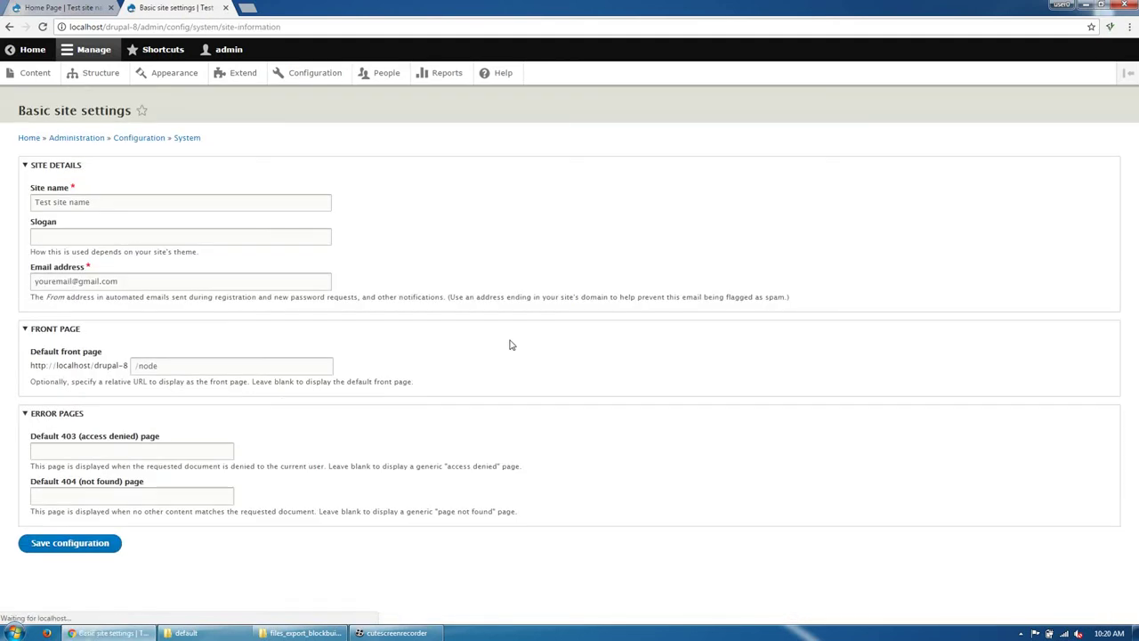
{"action": "left_click", "coordinate": [187, 367]}
{"action": "type", "text": "/1"}
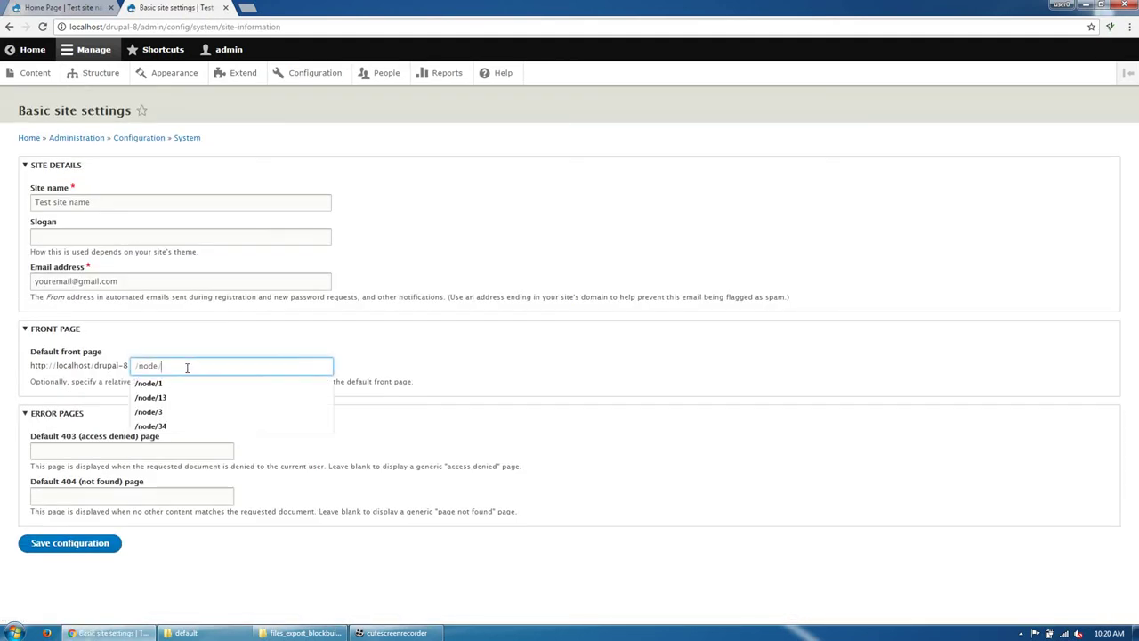
{"action": "left_click", "coordinate": [448, 361]}
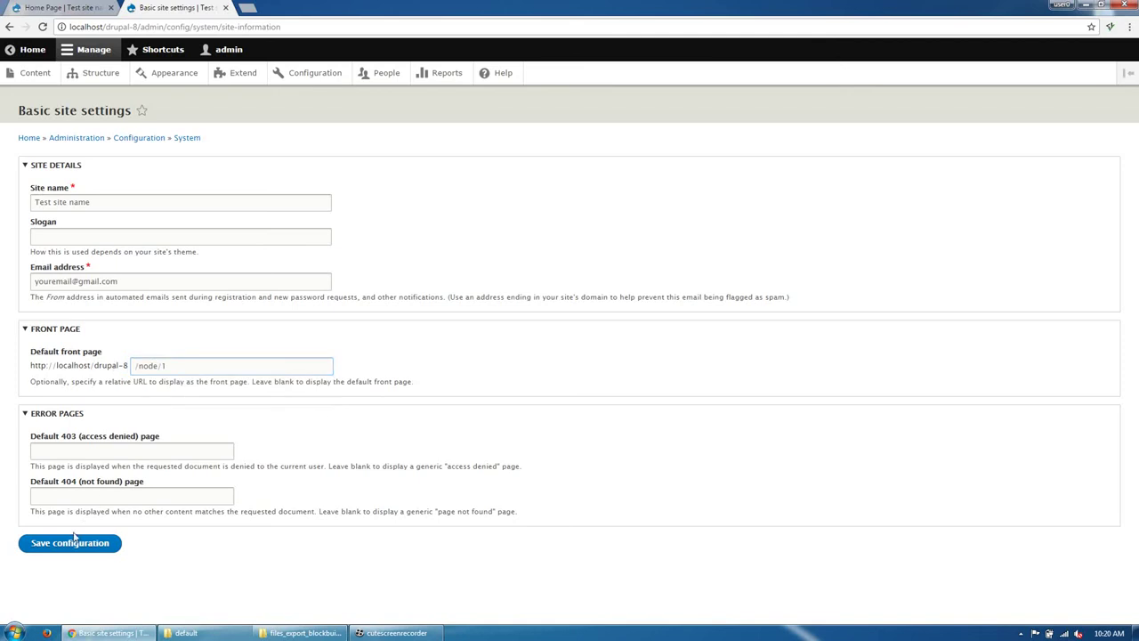
Step: Create a Gavias Slider Layer group titled Slider #1 from the Home Page's site administration
{"action": "left_click", "coordinate": [69, 9]}
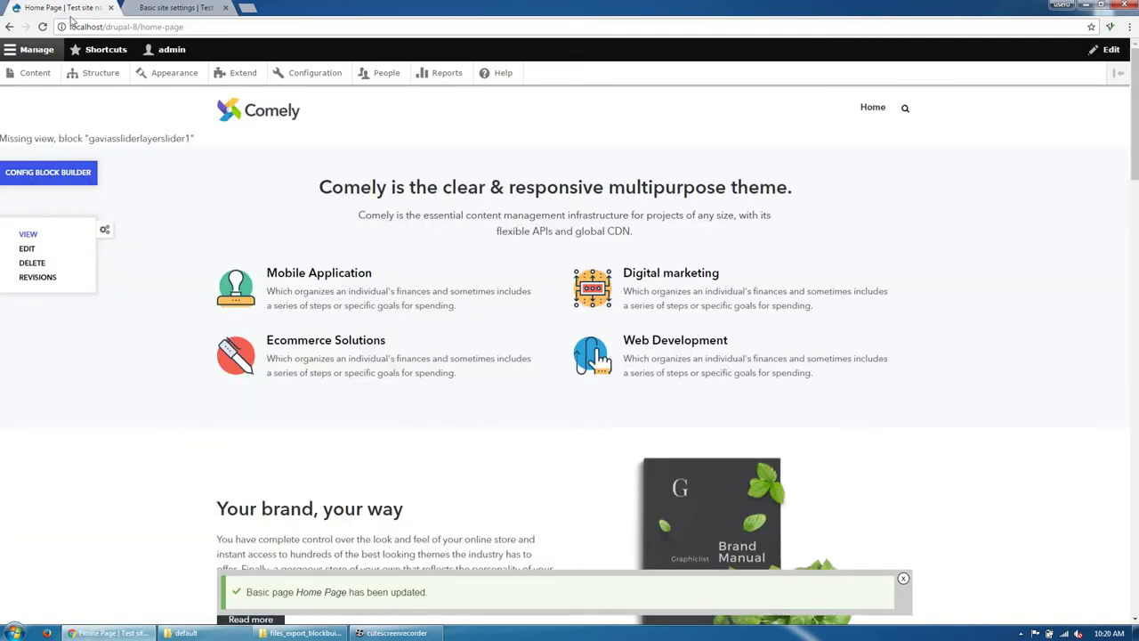
{"action": "left_click", "coordinate": [147, 27]}
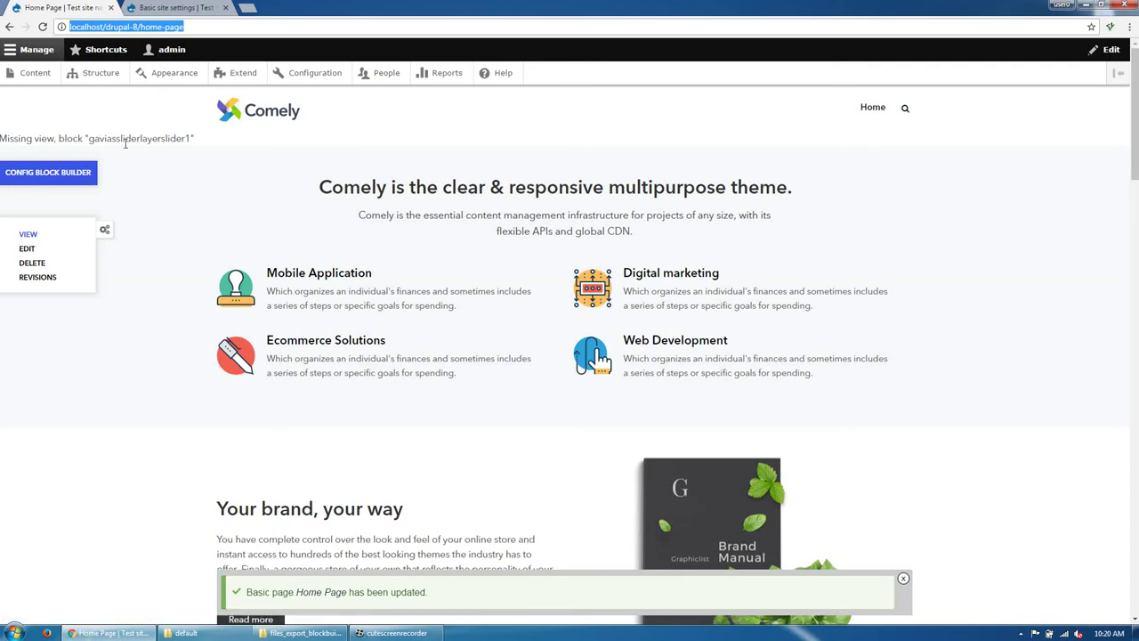
{"action": "left_click", "coordinate": [79, 76]}
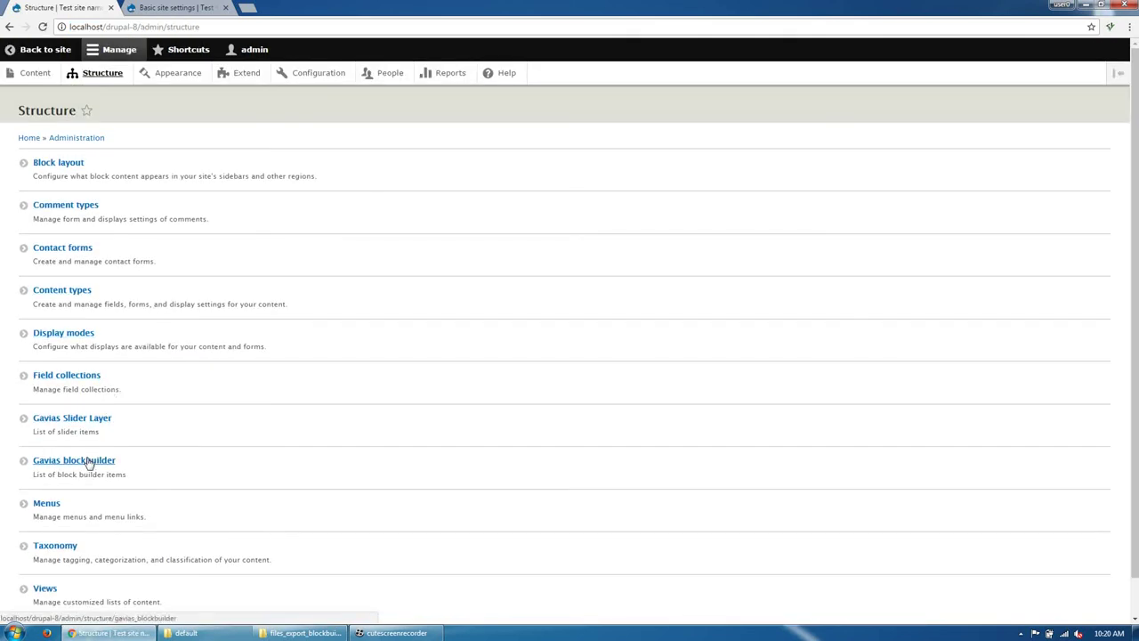
{"action": "left_click", "coordinate": [70, 419]}
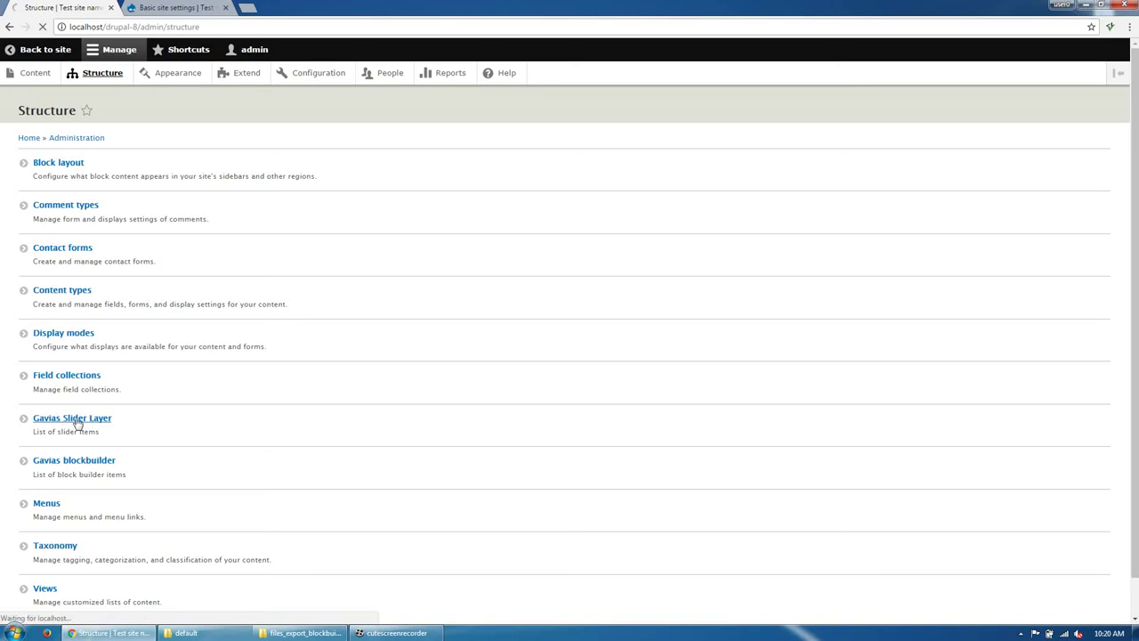
{"action": "left_click", "coordinate": [71, 165]}
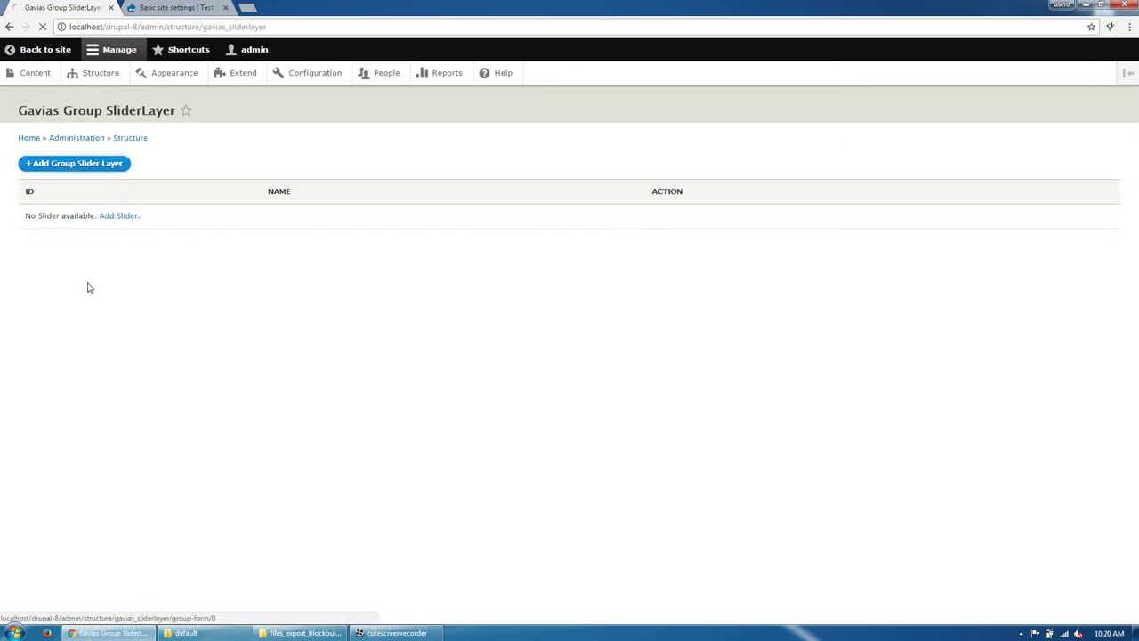
{"action": "left_click", "coordinate": [126, 176]}
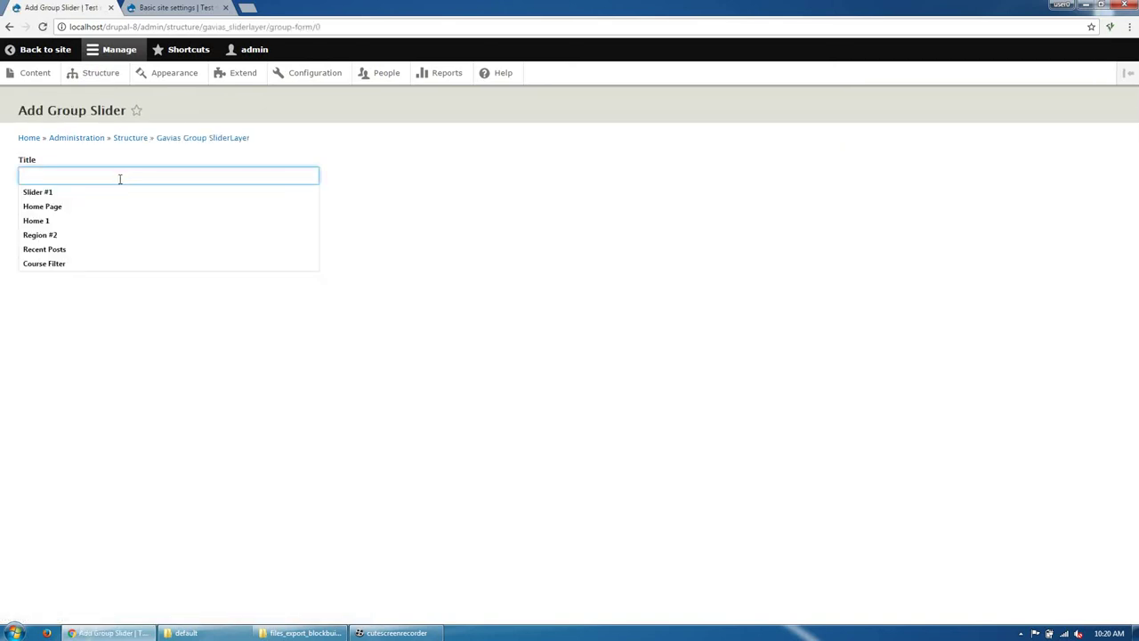
{"action": "left_click", "coordinate": [102, 193]}
{"action": "left_click", "coordinate": [50, 202]}
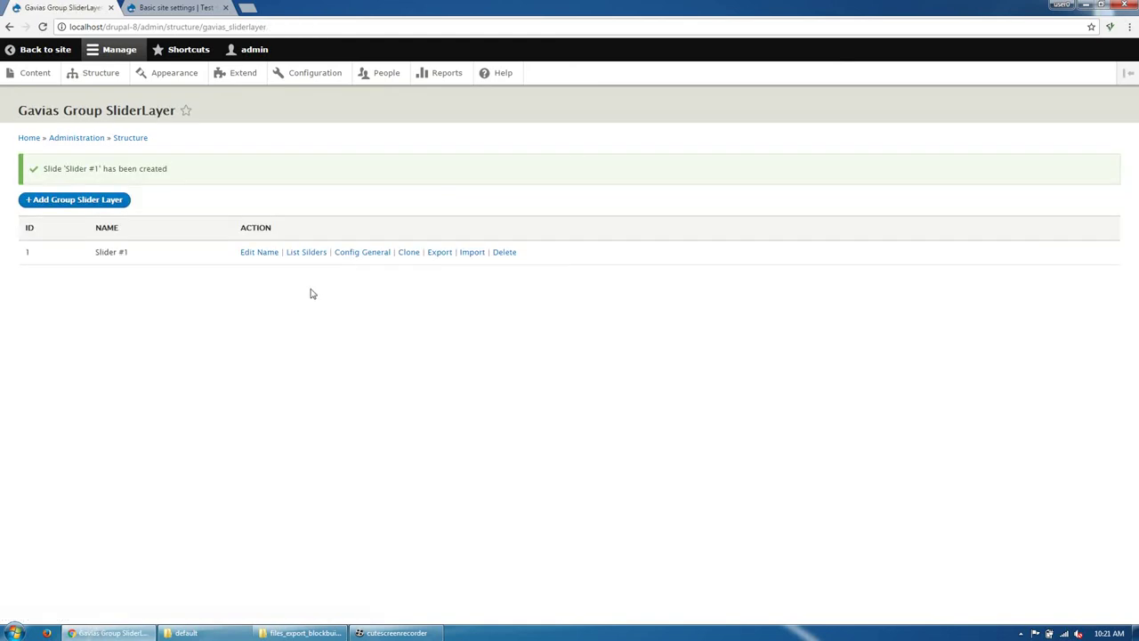
Step: Open the import form for Slider #1 and extract files_export_sliderlayer.zip into its own folder inside gavias_comely_full
{"action": "left_click", "coordinate": [469, 255]}
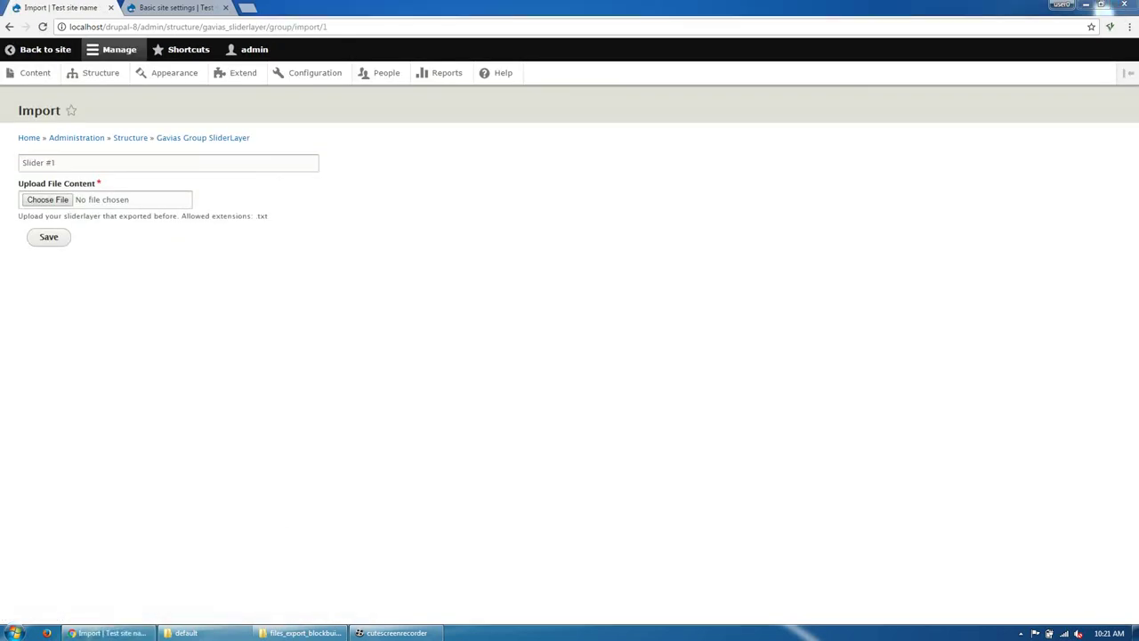
{"action": "left_click", "coordinate": [307, 633]}
{"action": "left_click", "coordinate": [210, 148]}
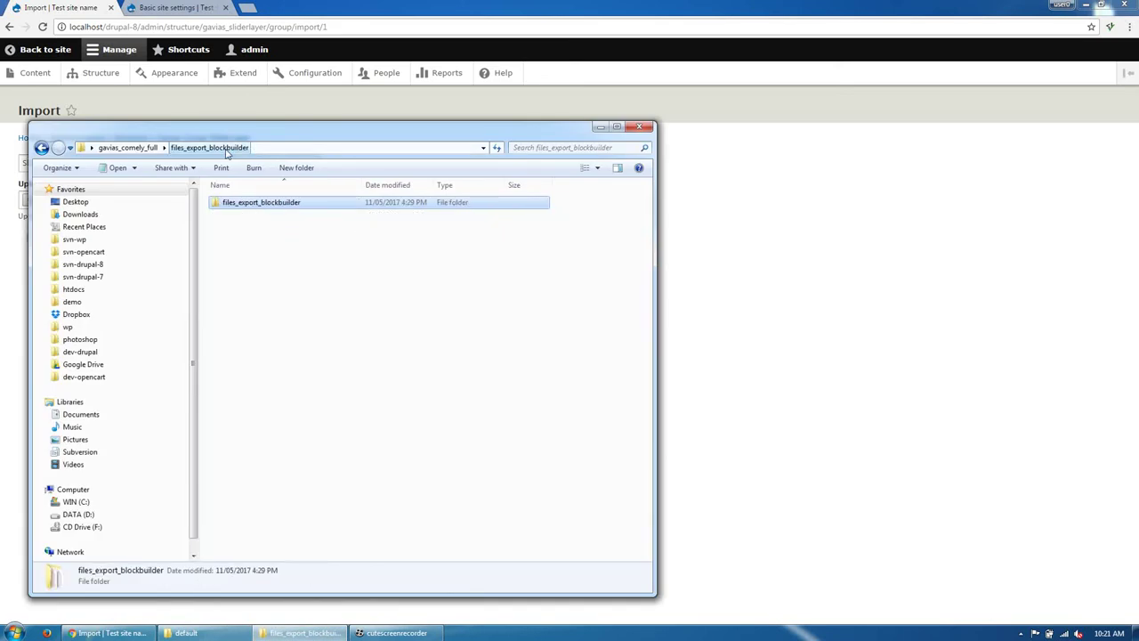
{"action": "left_click", "coordinate": [135, 149]}
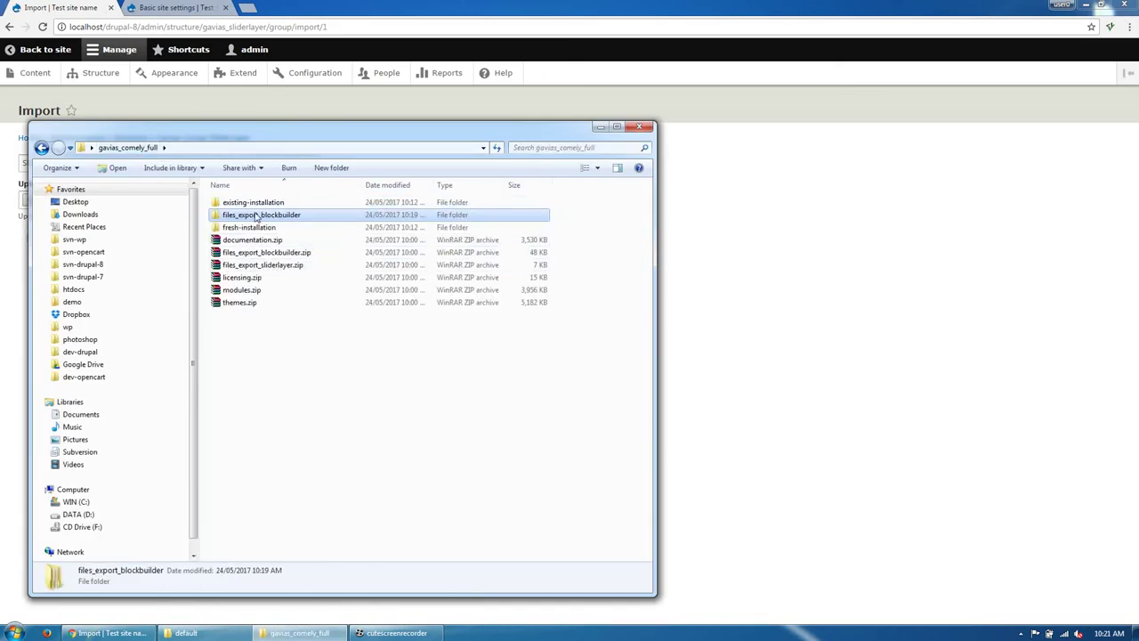
{"action": "left_click", "coordinate": [267, 265]}
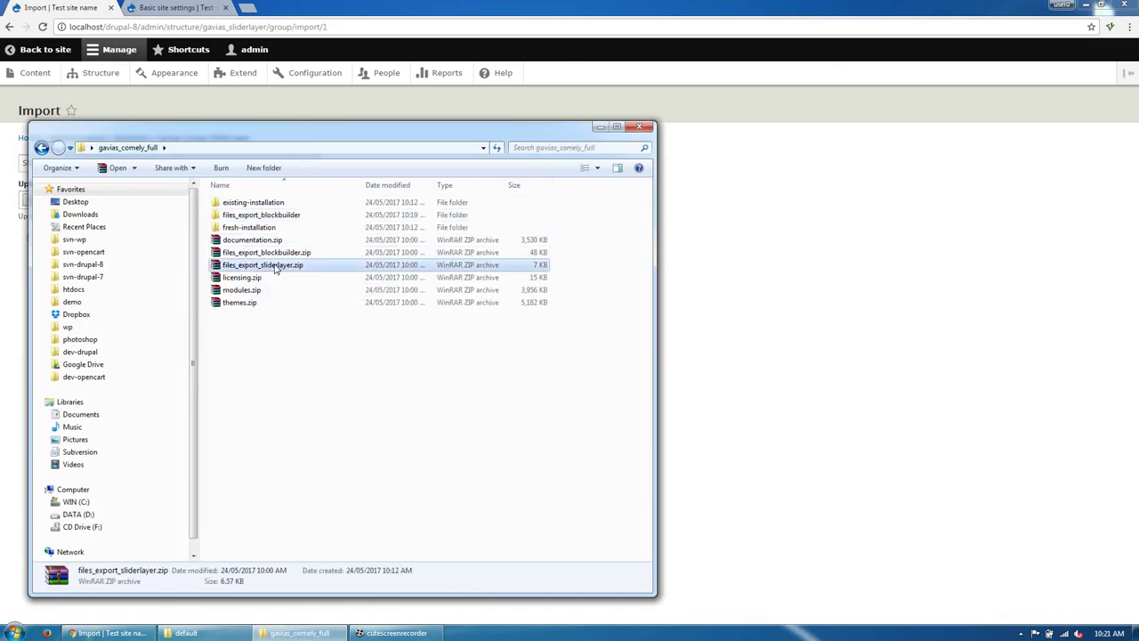
{"action": "right_click", "coordinate": [275, 265]}
{"action": "left_click", "coordinate": [324, 324]}
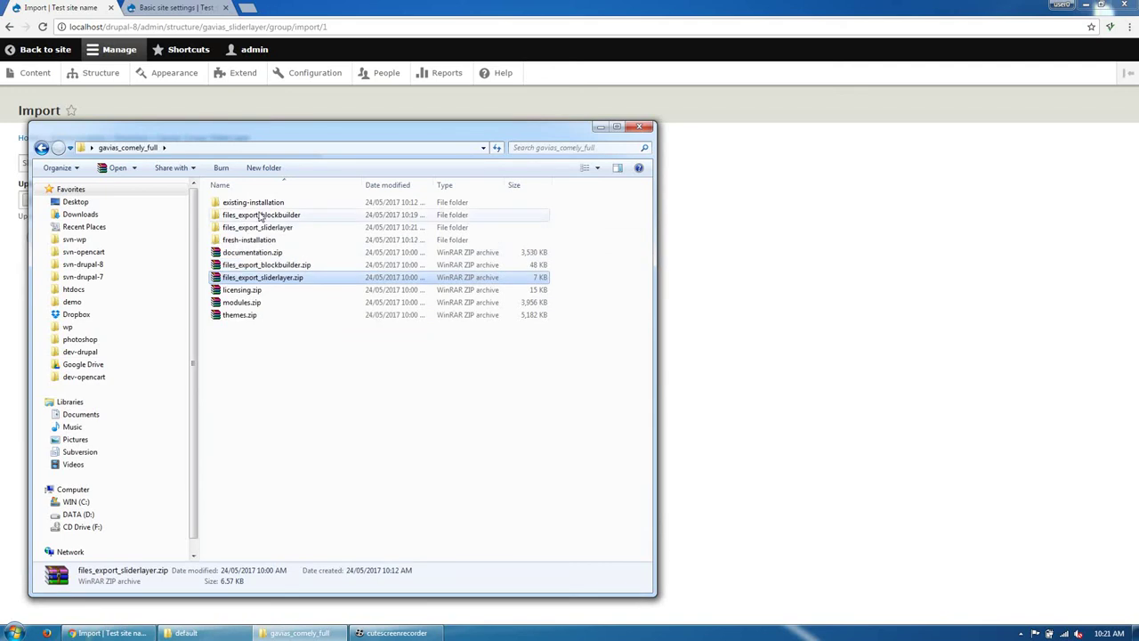
{"action": "double_click", "coordinate": [259, 227]}
{"action": "double_click", "coordinate": [255, 205]}
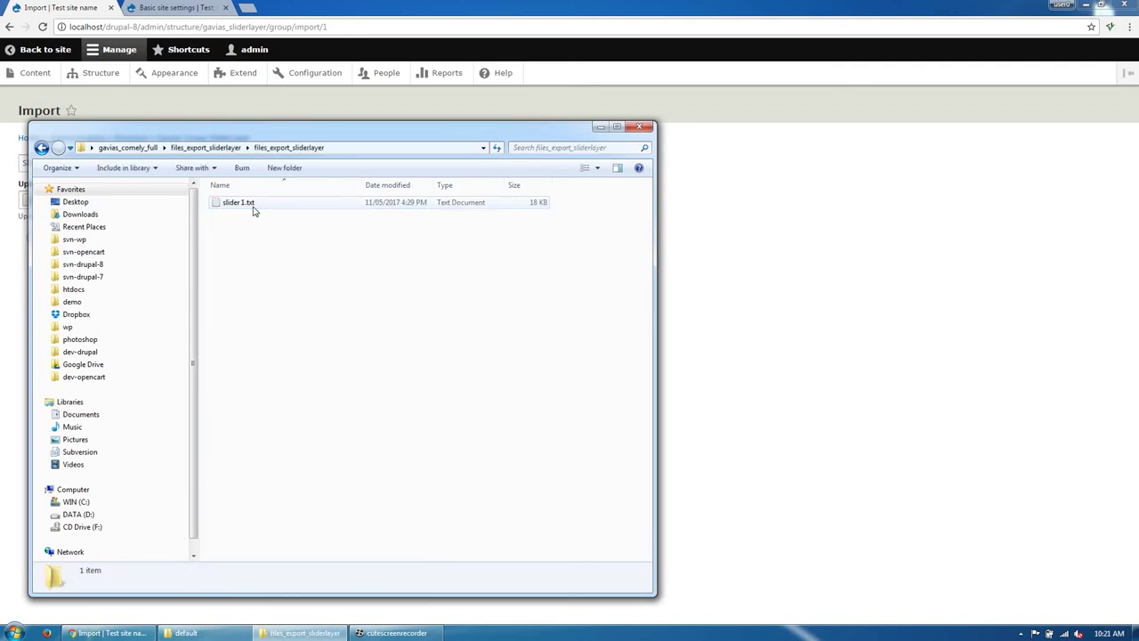
Step: Import slider 1.txt from the extracted files_export_sliderlayer folder into the Slider #1 group
{"action": "left_click", "coordinate": [850, 326]}
{"action": "left_click", "coordinate": [56, 203]}
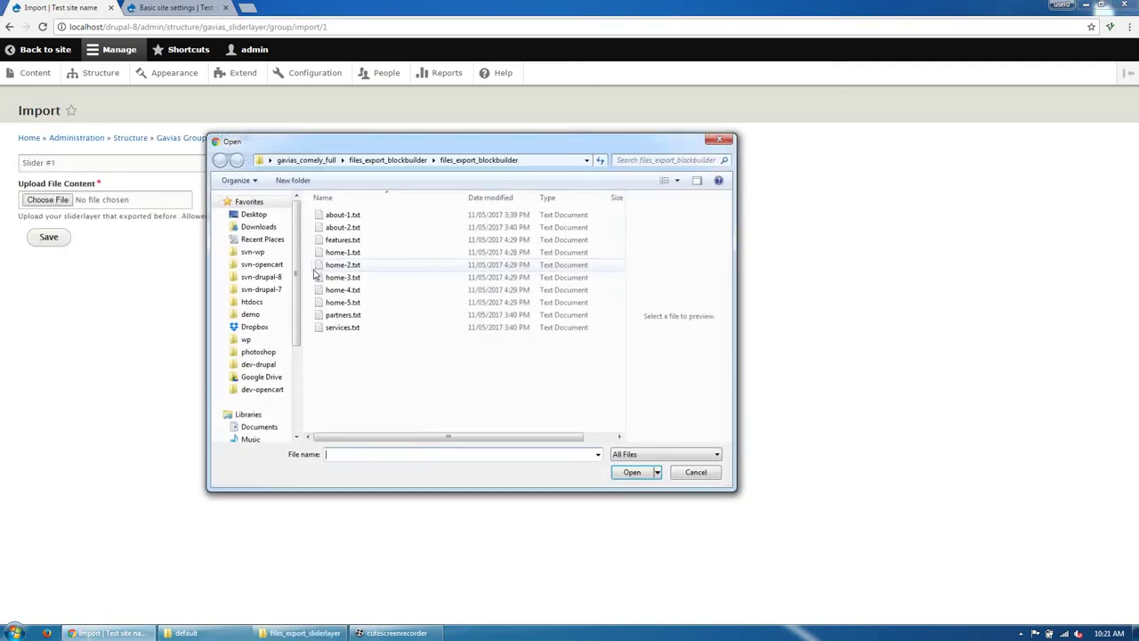
{"action": "left_click", "coordinate": [336, 162]}
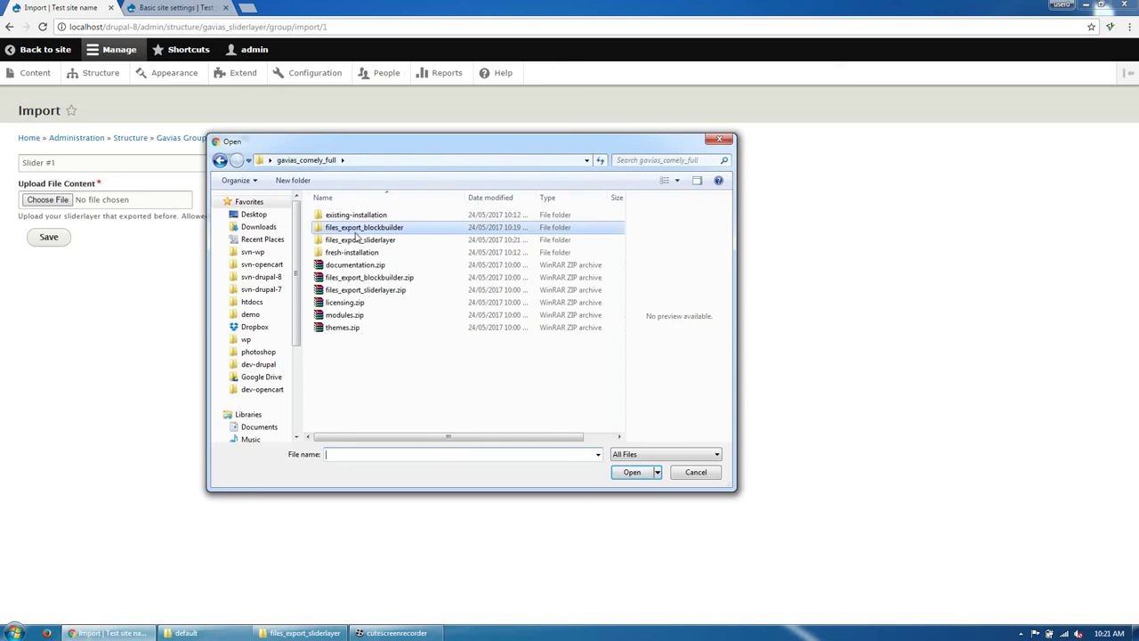
{"action": "double_click", "coordinate": [356, 239]}
{"action": "double_click", "coordinate": [357, 219]}
{"action": "double_click", "coordinate": [356, 217]}
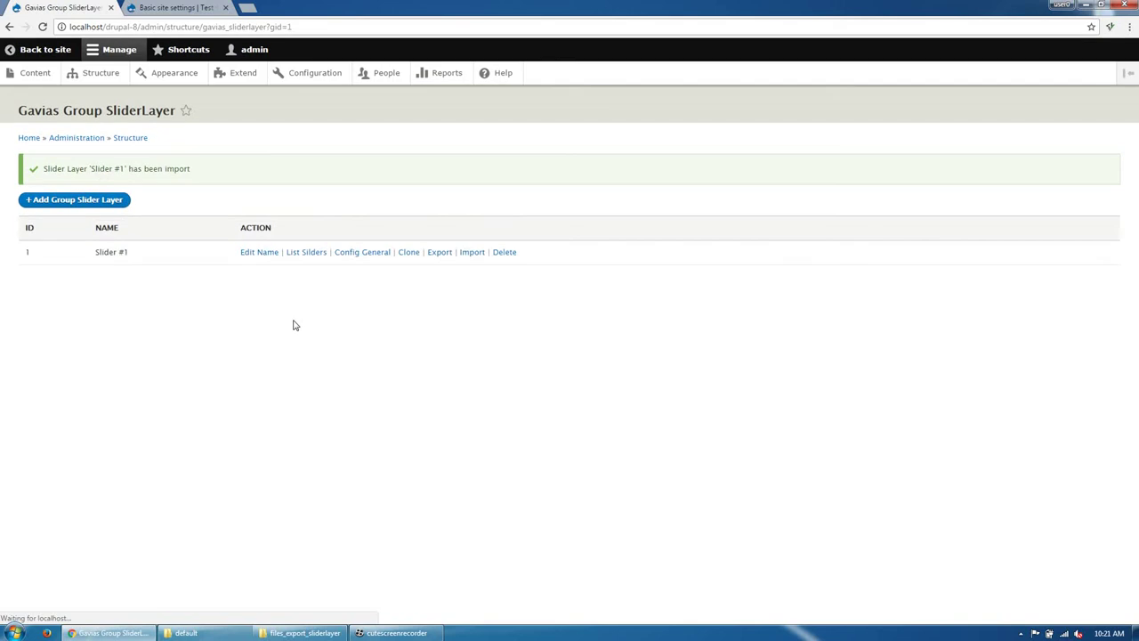
Step: Examine which Drupal blocks are selectable for the Slider #1 element in the Home Page's block builder, leaving its settings unsaved
{"action": "left_click", "coordinate": [47, 52]}
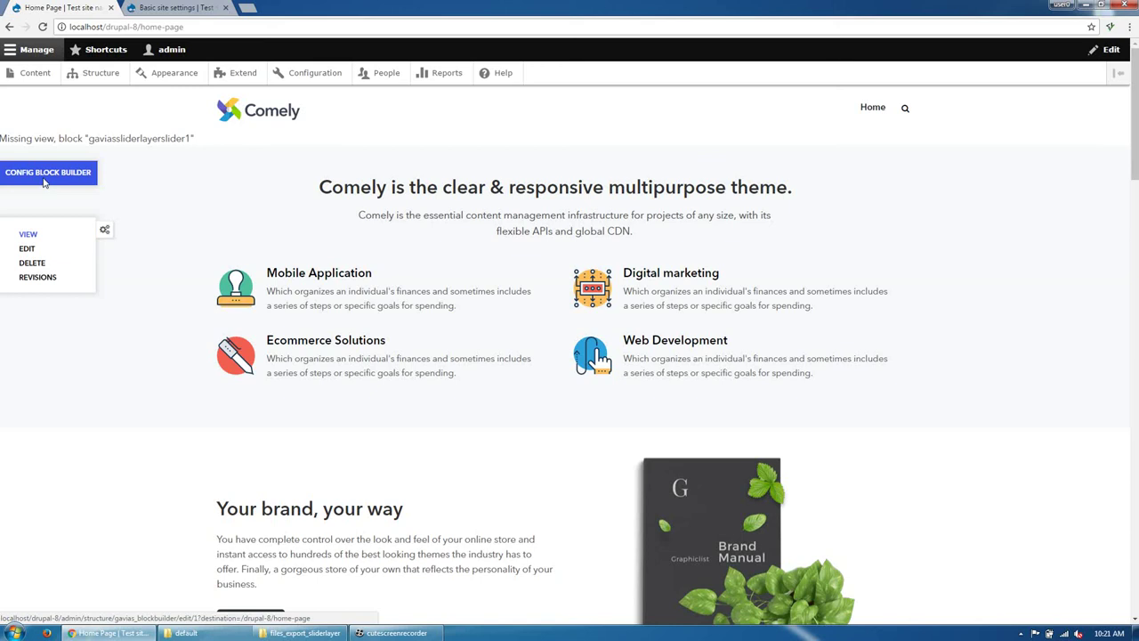
{"action": "left_click", "coordinate": [56, 176]}
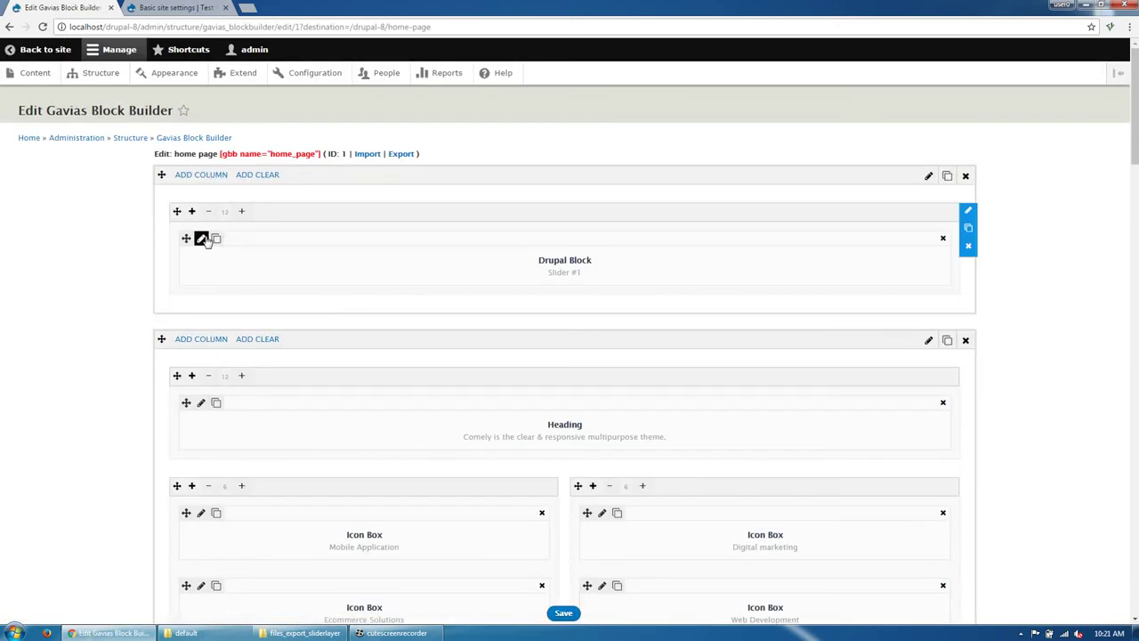
{"action": "left_click", "coordinate": [201, 238]}
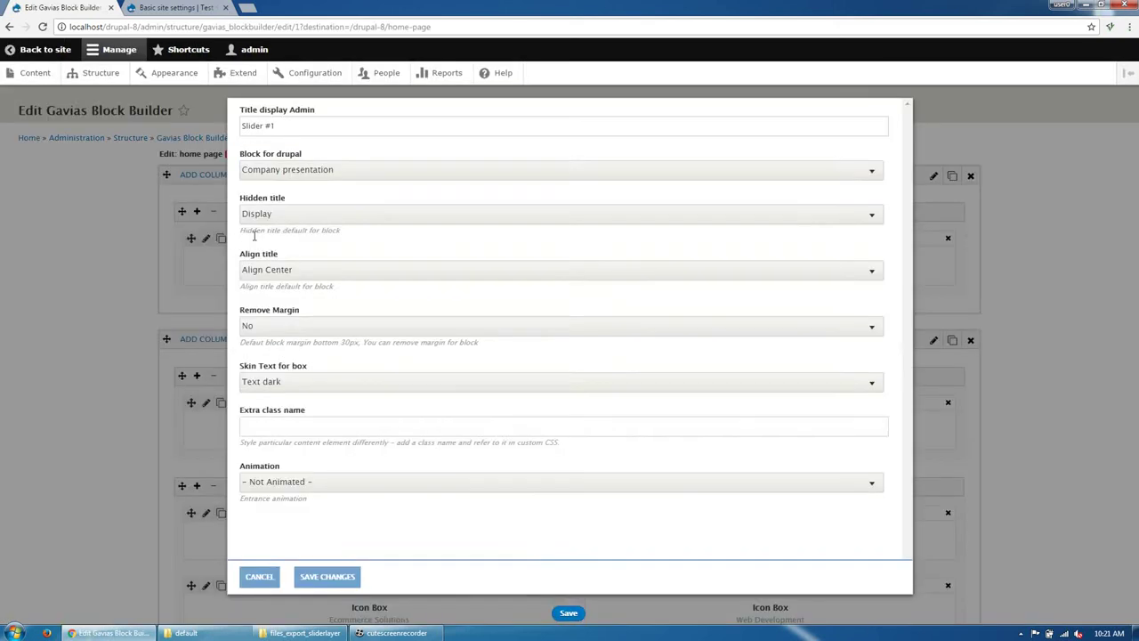
{"action": "left_click", "coordinate": [347, 175]}
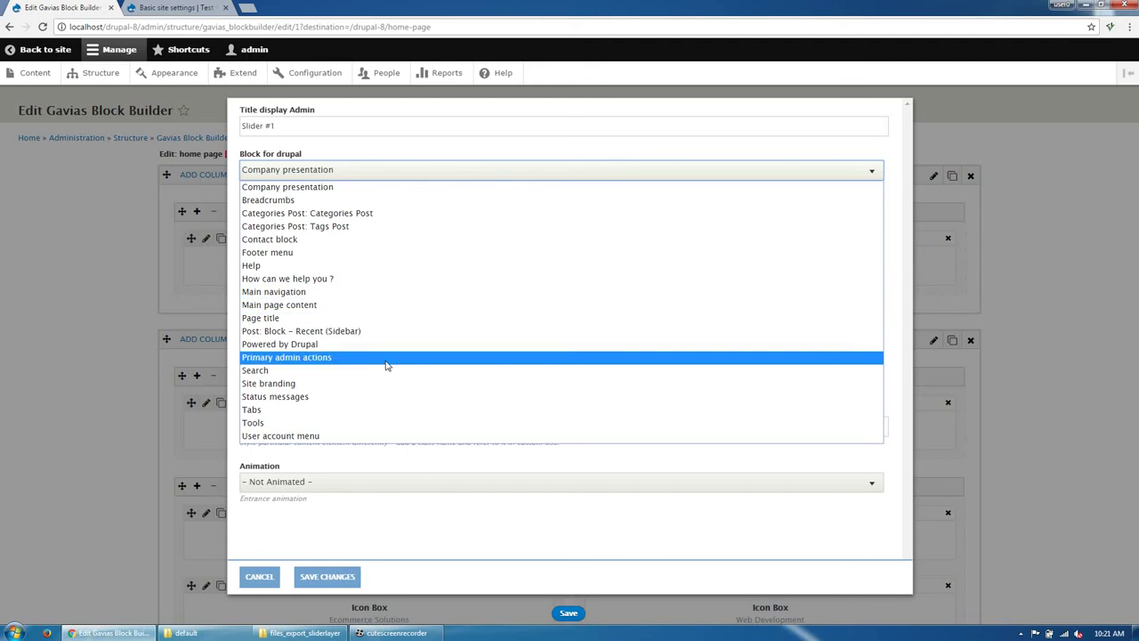
{"action": "left_click", "coordinate": [261, 576]}
Step: Place the Gavias SliderLayer – Slider #1 block in the Other region of the Gavias Comely block layout, with its title hidden
{"action": "left_click", "coordinate": [89, 79]}
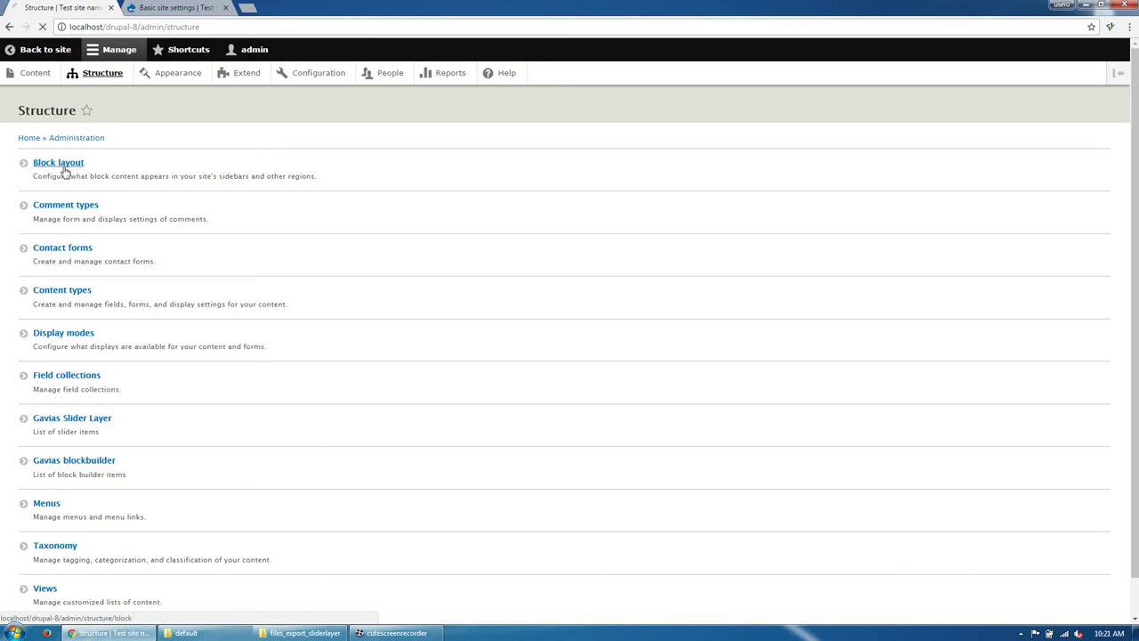
{"action": "left_click", "coordinate": [59, 163]}
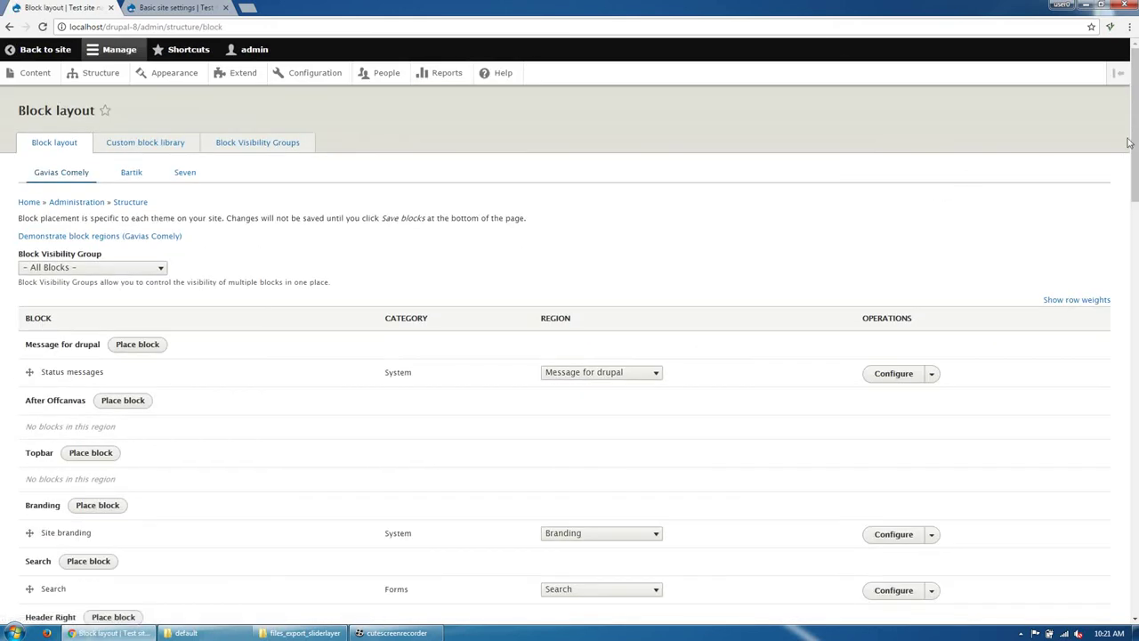
{"action": "left_click_drag", "start_coordinate": [1128, 142], "coordinate": [1121, 580]}
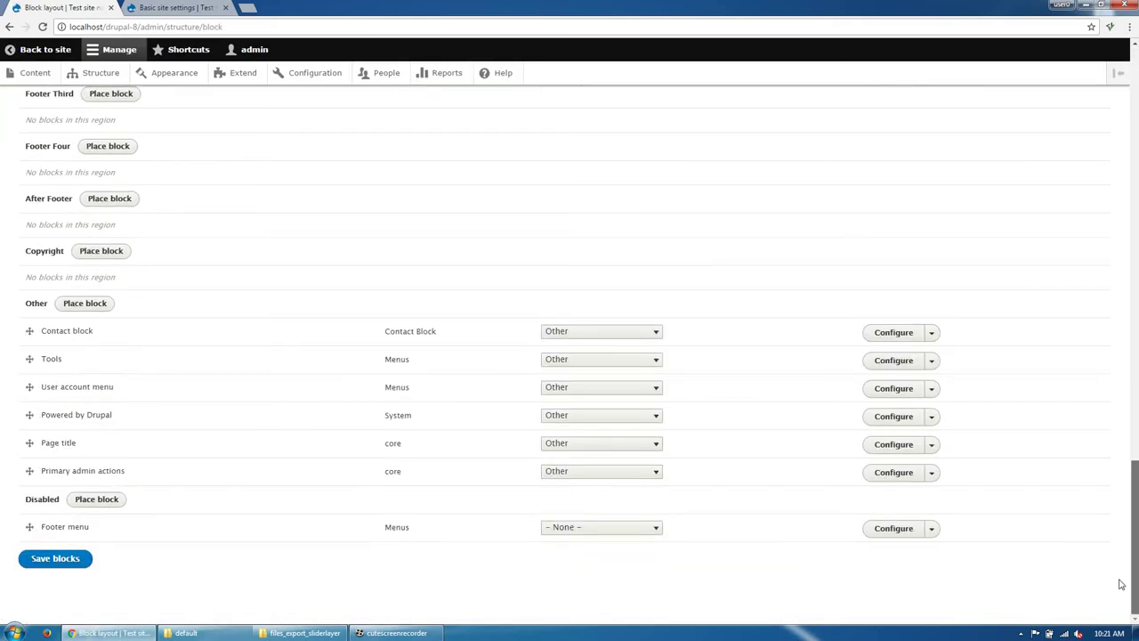
{"action": "left_click", "coordinate": [82, 304]}
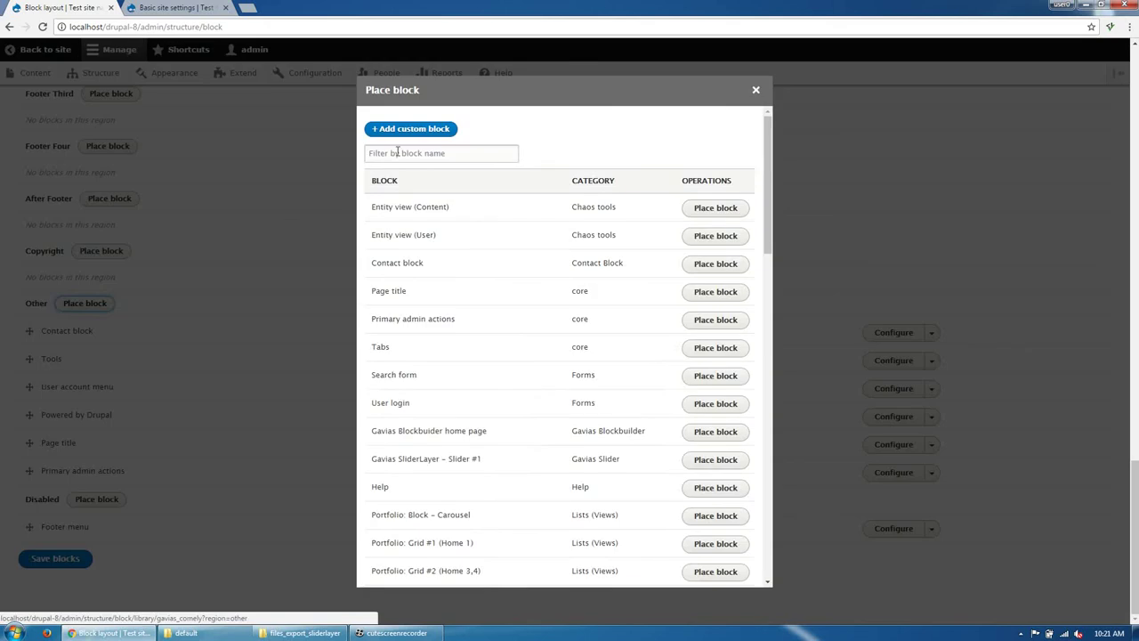
{"action": "left_click", "coordinate": [401, 151]}
{"action": "type", "text": "sli"}
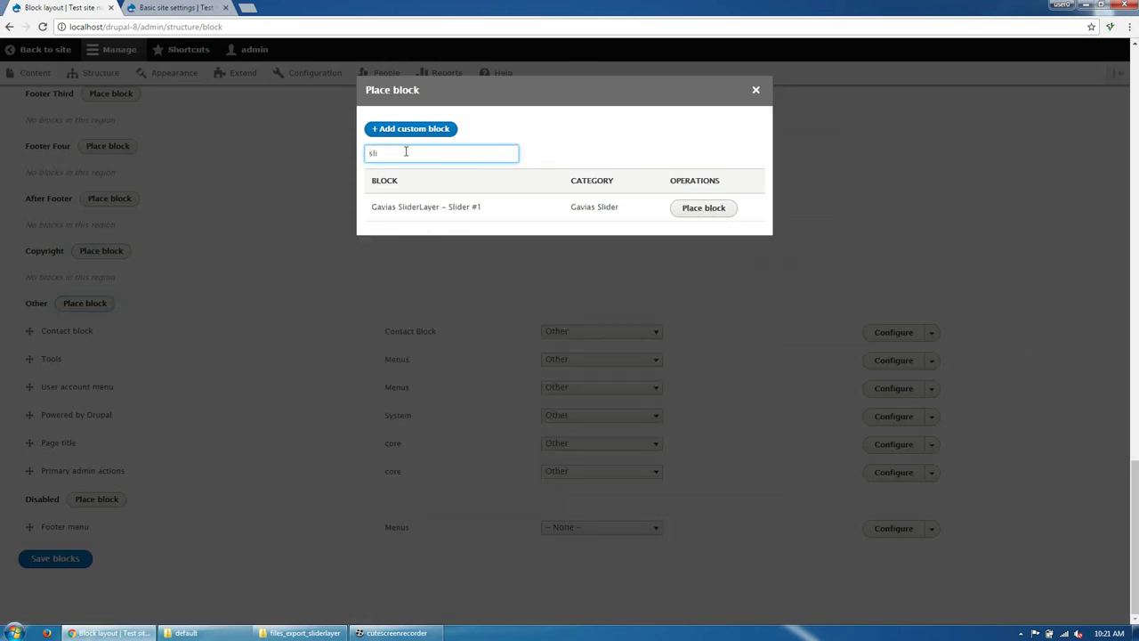
{"action": "left_click", "coordinate": [705, 214]}
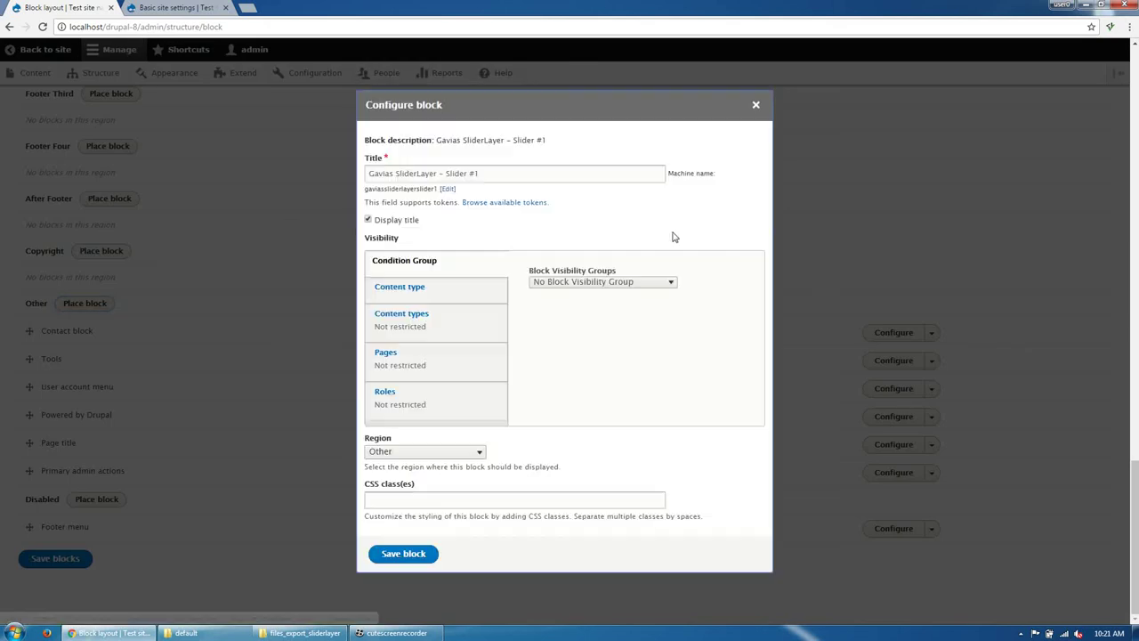
{"action": "left_click", "coordinate": [408, 222]}
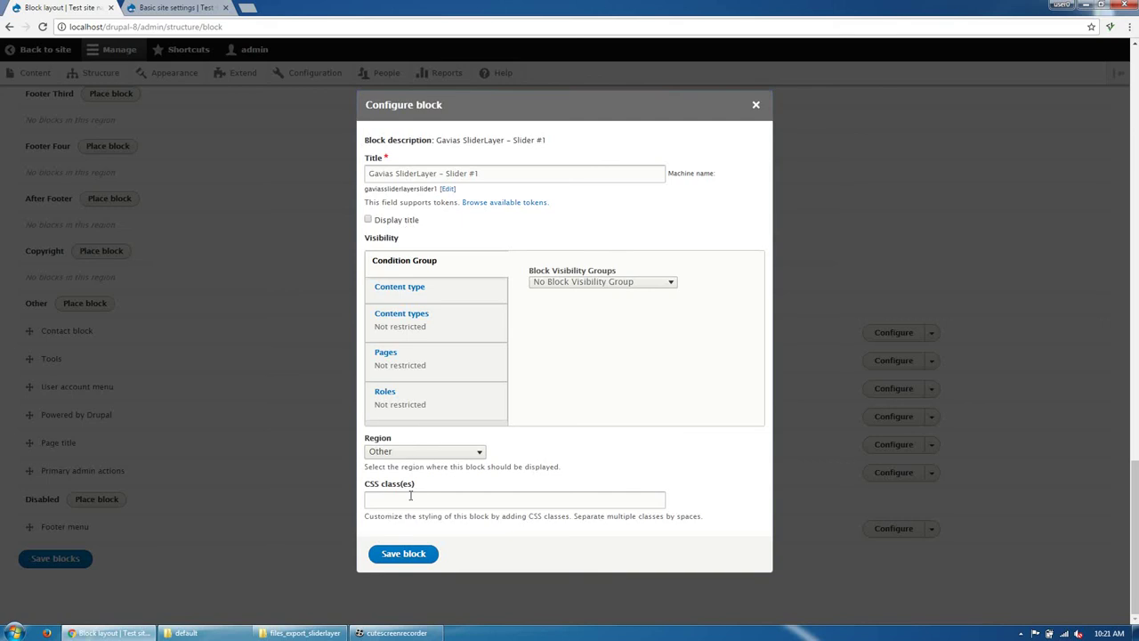
{"action": "left_click", "coordinate": [405, 554]}
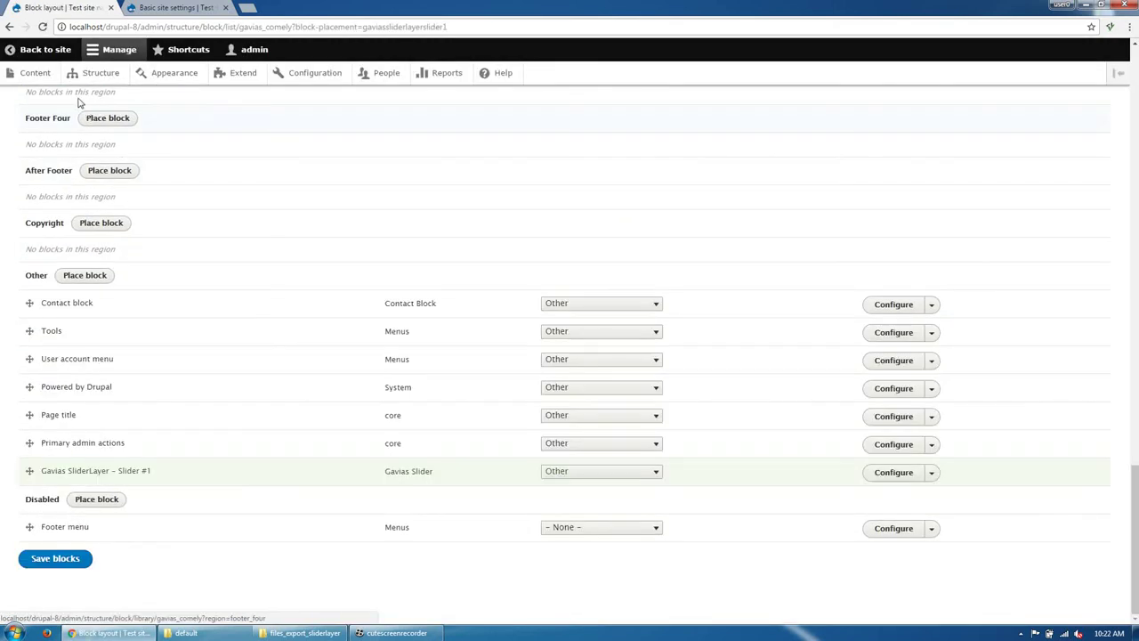
Step: Return to the Home Page and review the slider and the content sections down the page
{"action": "left_click", "coordinate": [60, 55]}
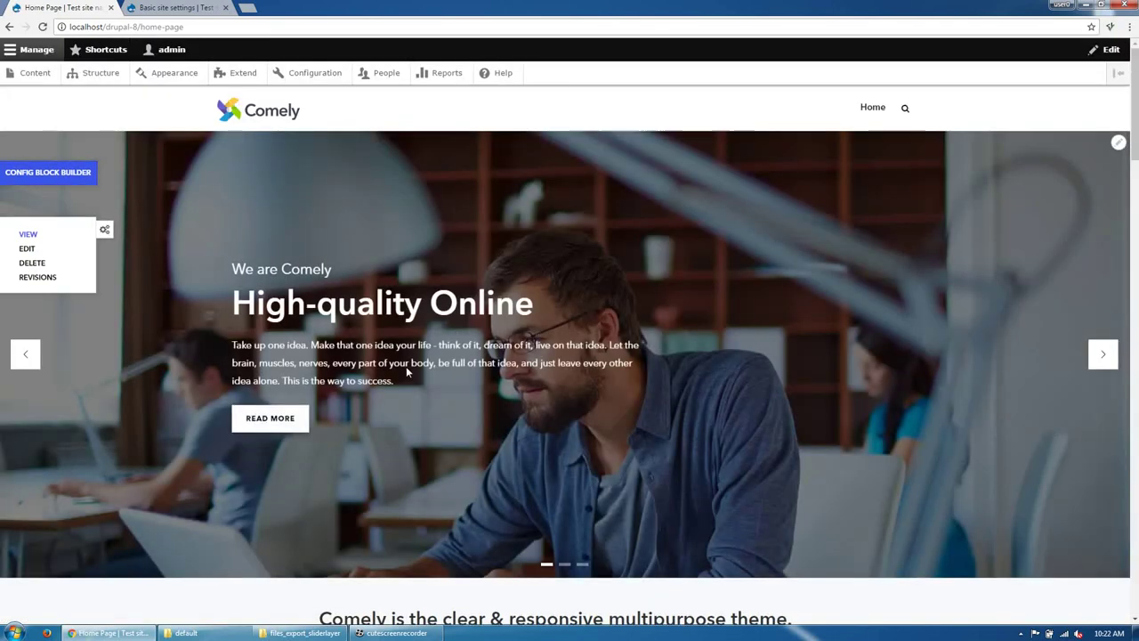
{"action": "scroll", "coordinate": [405, 366], "scroll_direction": "down", "scroll_amount": 15}
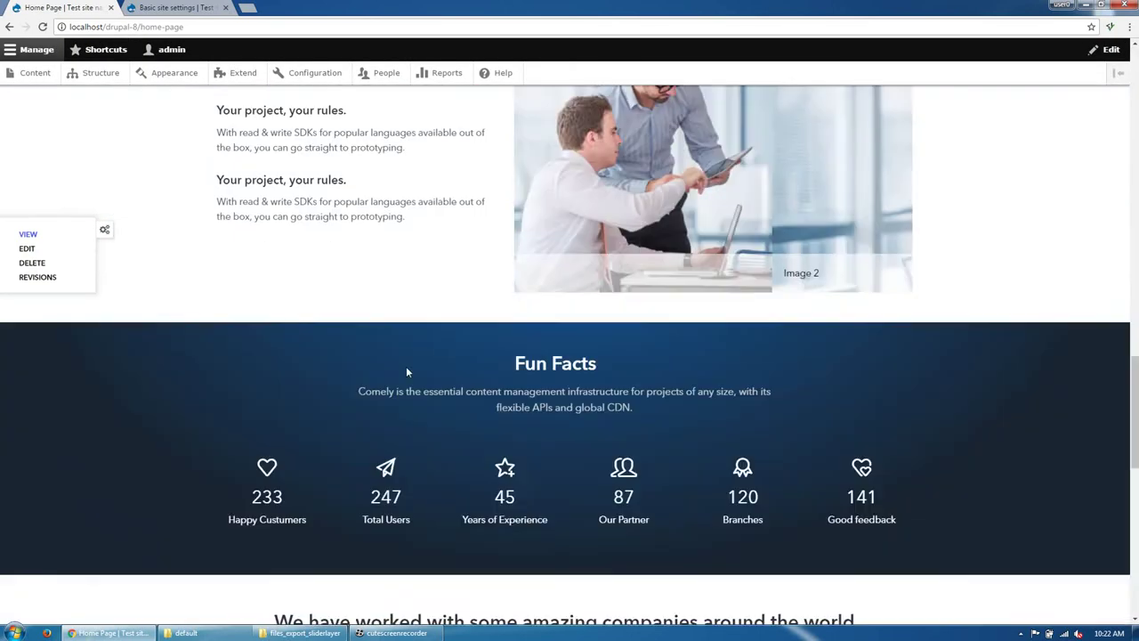
{"action": "scroll", "coordinate": [405, 372], "scroll_direction": "down", "scroll_amount": 8}
{"action": "scroll", "coordinate": [405, 371], "scroll_direction": "up", "scroll_amount": 12}
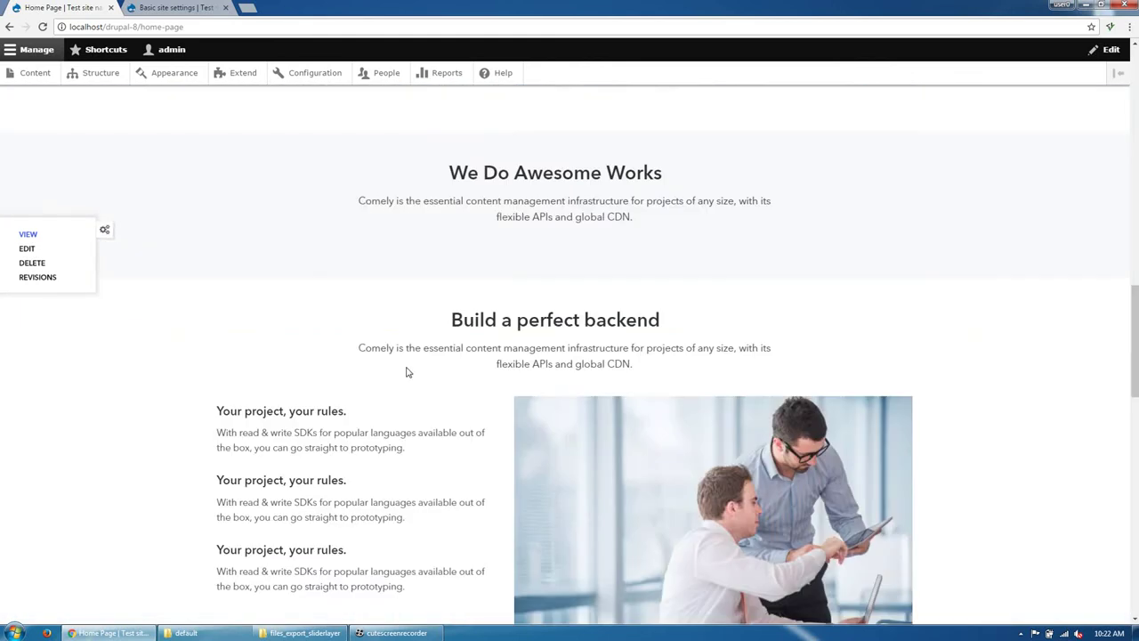
{"action": "scroll", "coordinate": [405, 372], "scroll_direction": "up", "scroll_amount": 10}
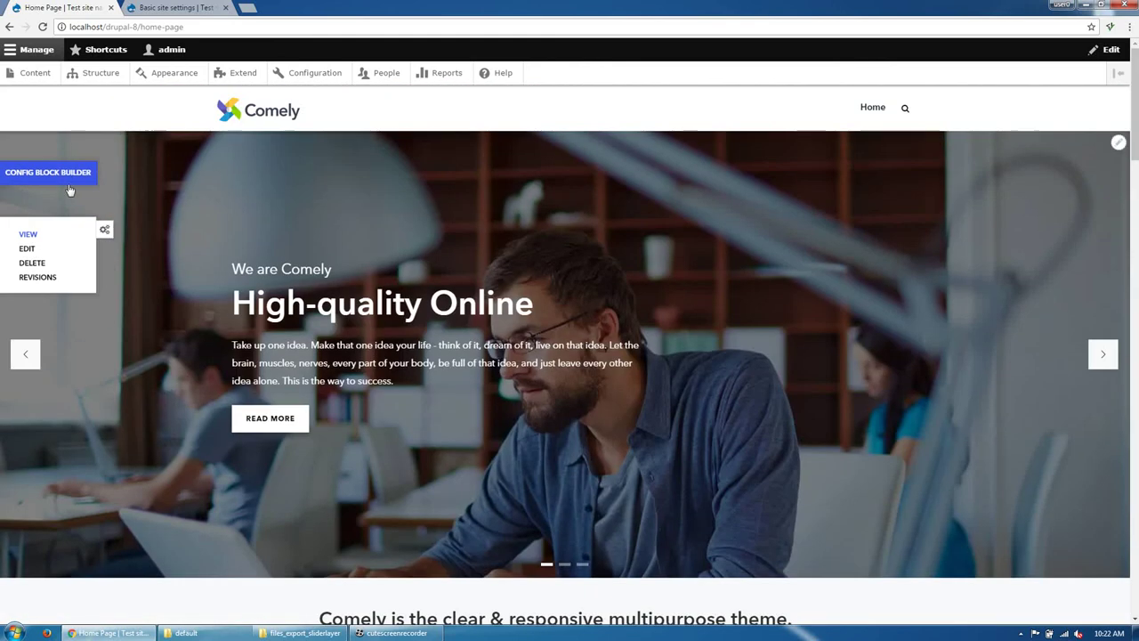
Step: Check which Drupal block is assigned to the Slider #1 element in the Home Page's block builder, leaving its settings unsaved
{"action": "left_click", "coordinate": [94, 178]}
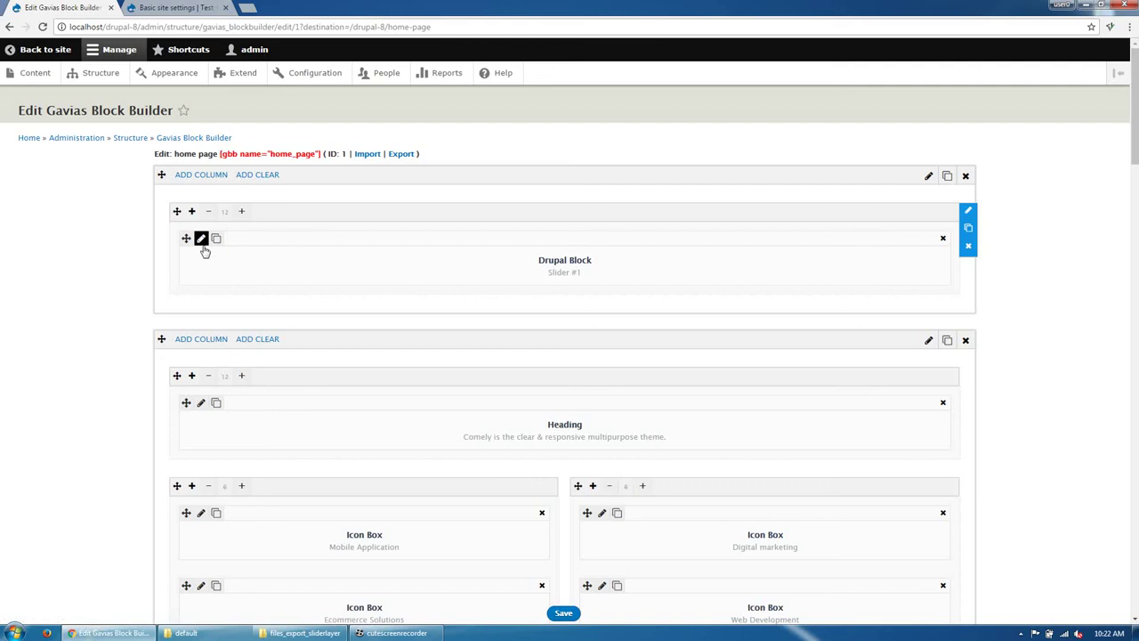
{"action": "left_click", "coordinate": [201, 240]}
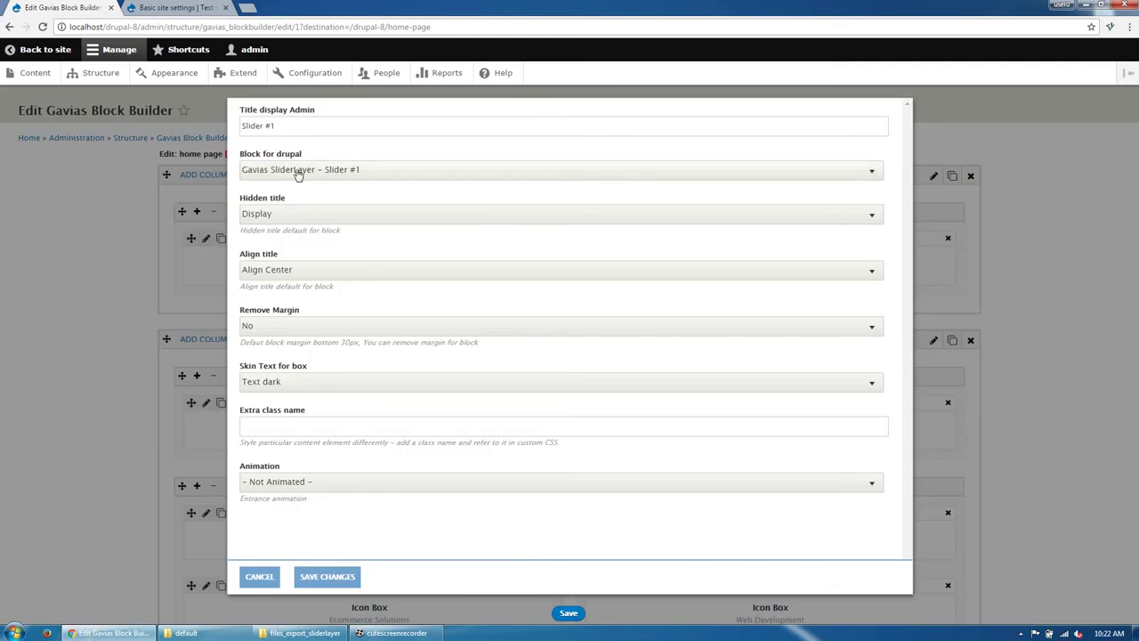
{"action": "left_click", "coordinate": [260, 578]}
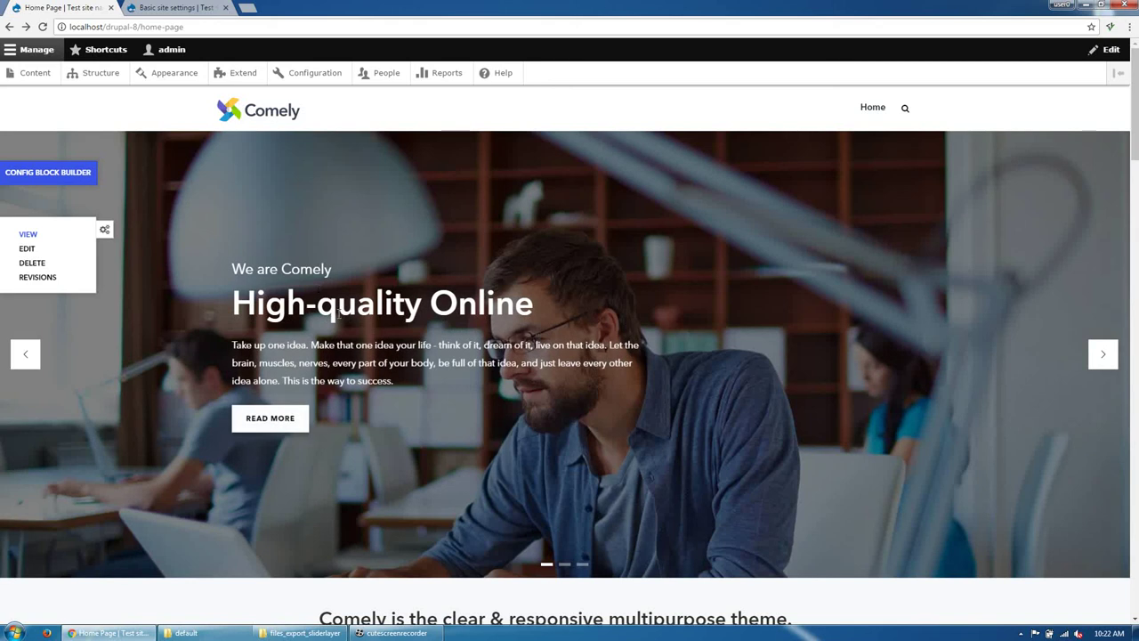
{"action": "left_click", "coordinate": [395, 633]}
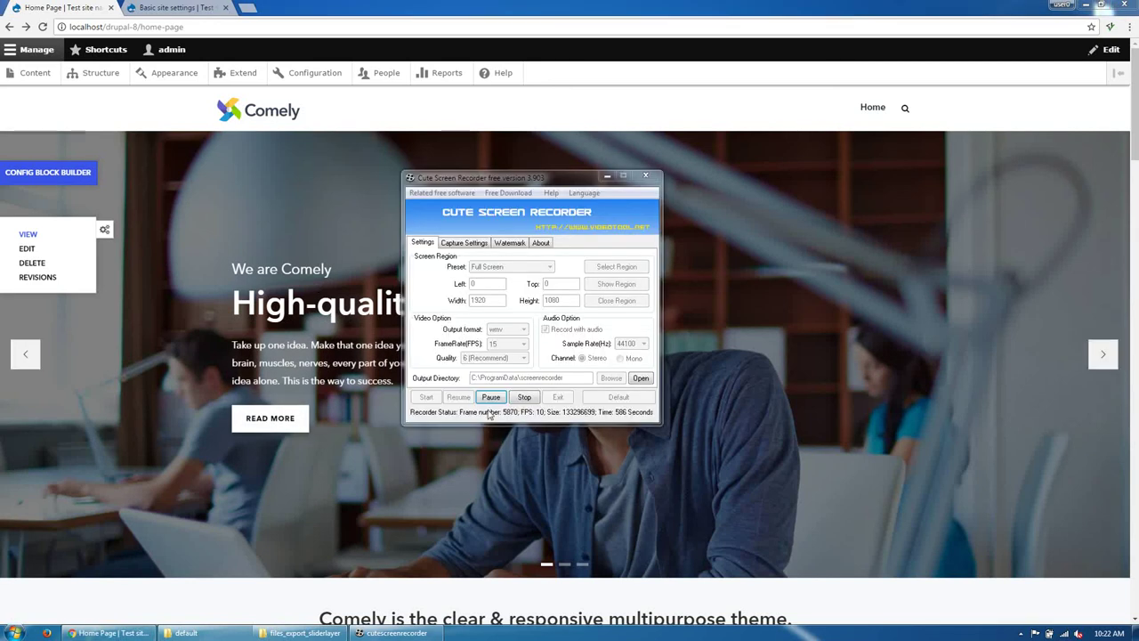